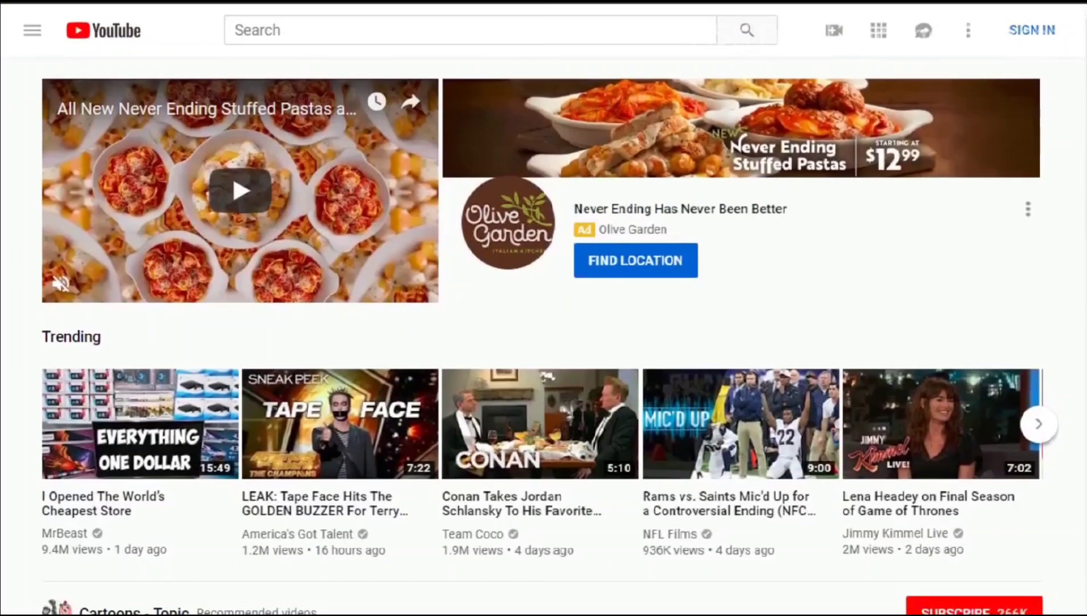
Search the video site for "instant pot".
click(258, 78)
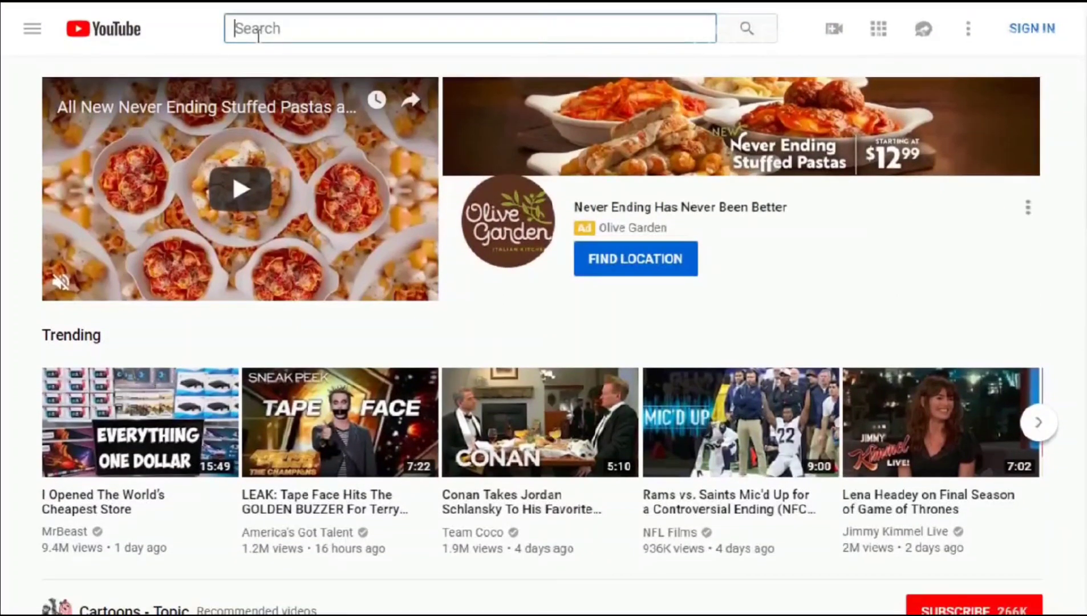
text(instant pot)
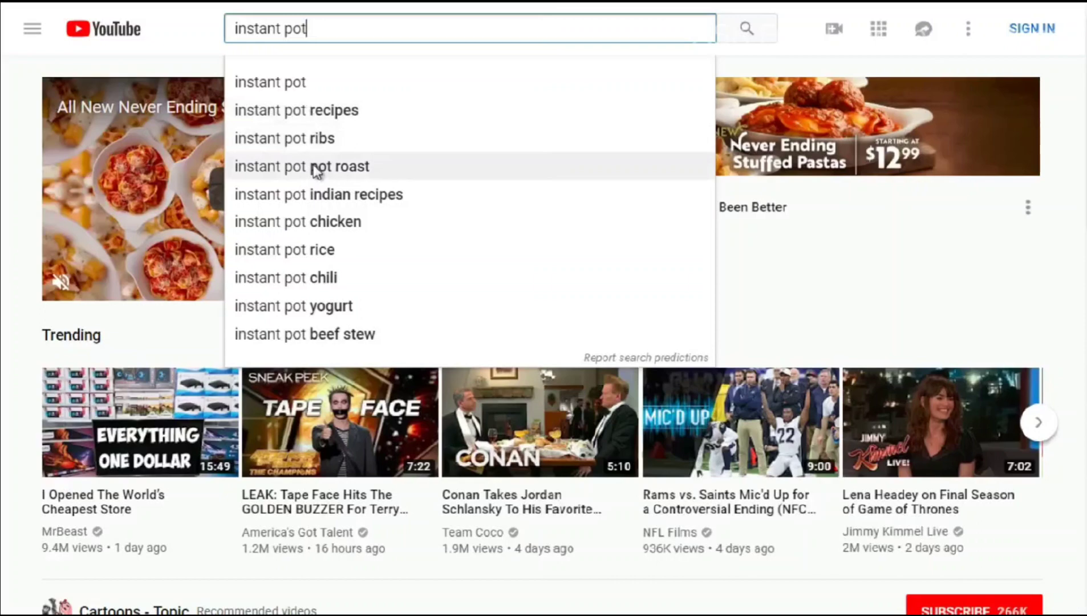
click(310, 83)
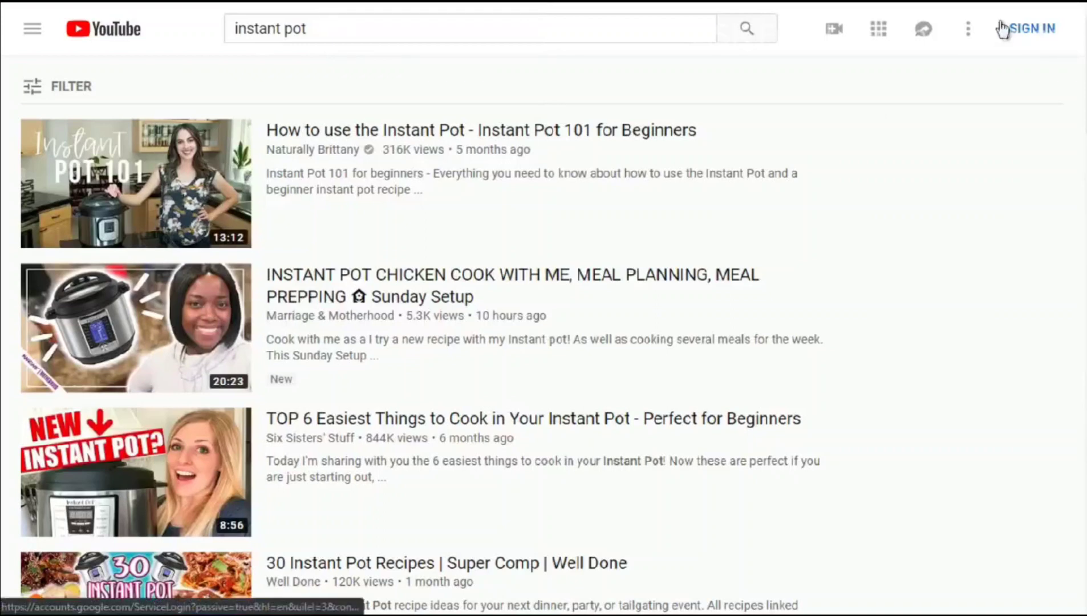
Open the top three instant pot search results in new tabs.
mouse_move(395, 170)
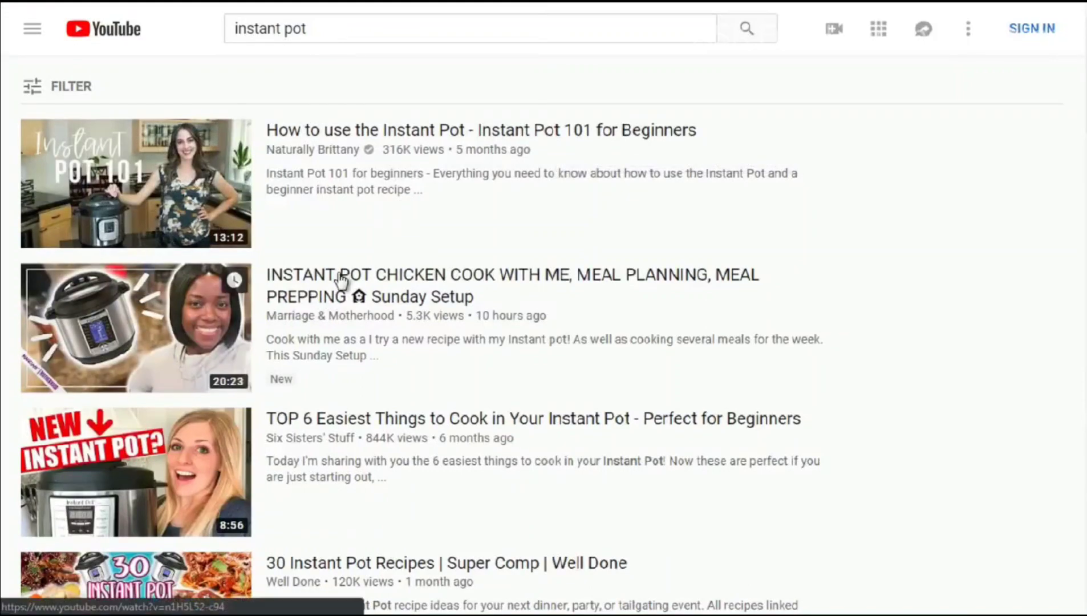
mouse_move(395, 285)
scroll(450, 295, down, 5)
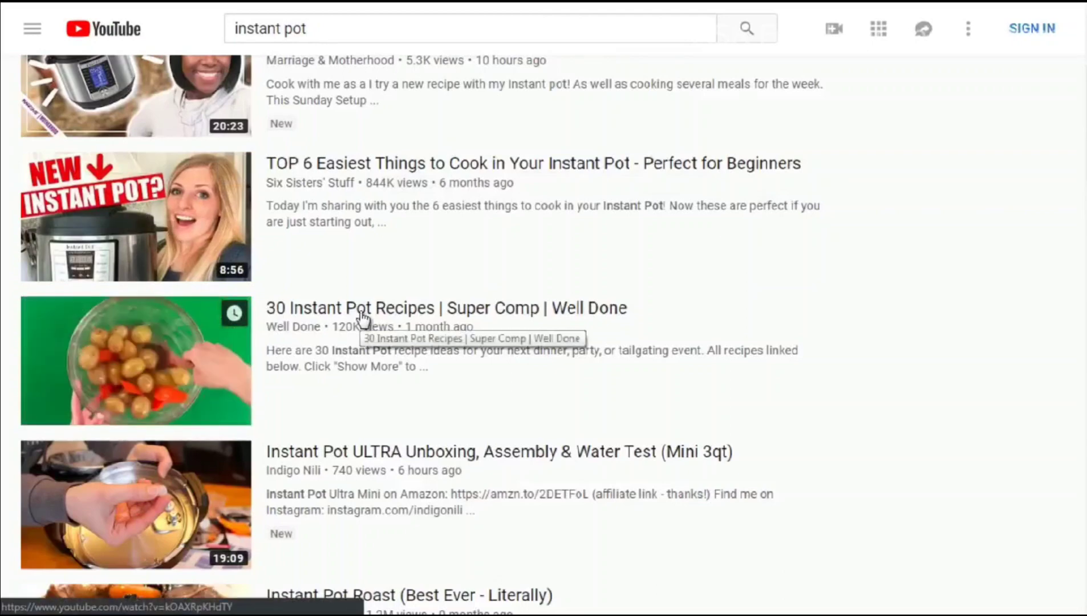
scroll(364, 317, up, 4)
scroll(359, 311, down, 2)
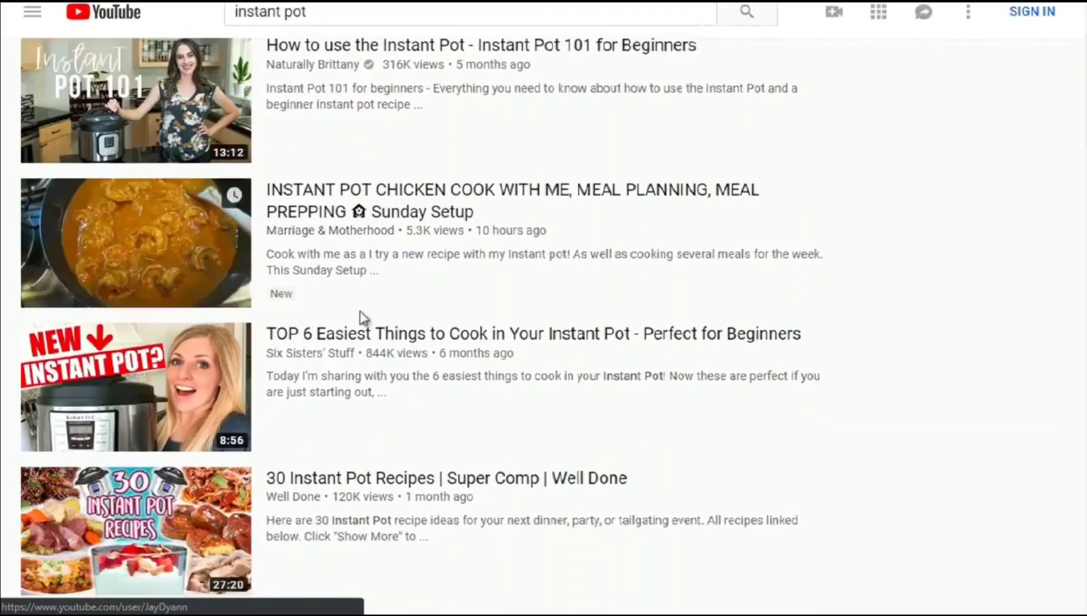
scroll(360, 310, up, 2)
right_click(335, 145)
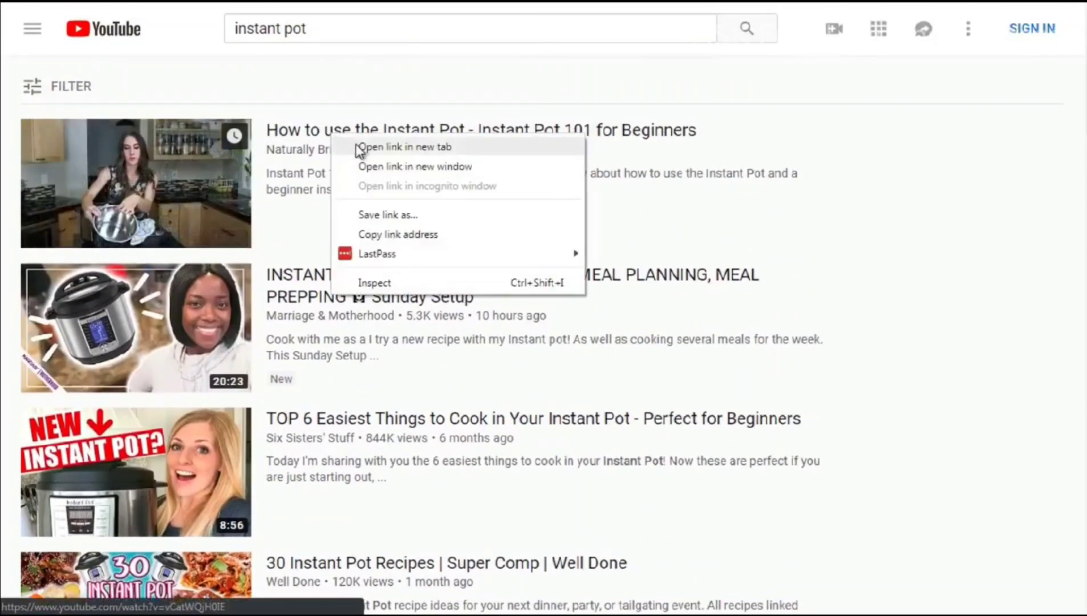
key(Escape)
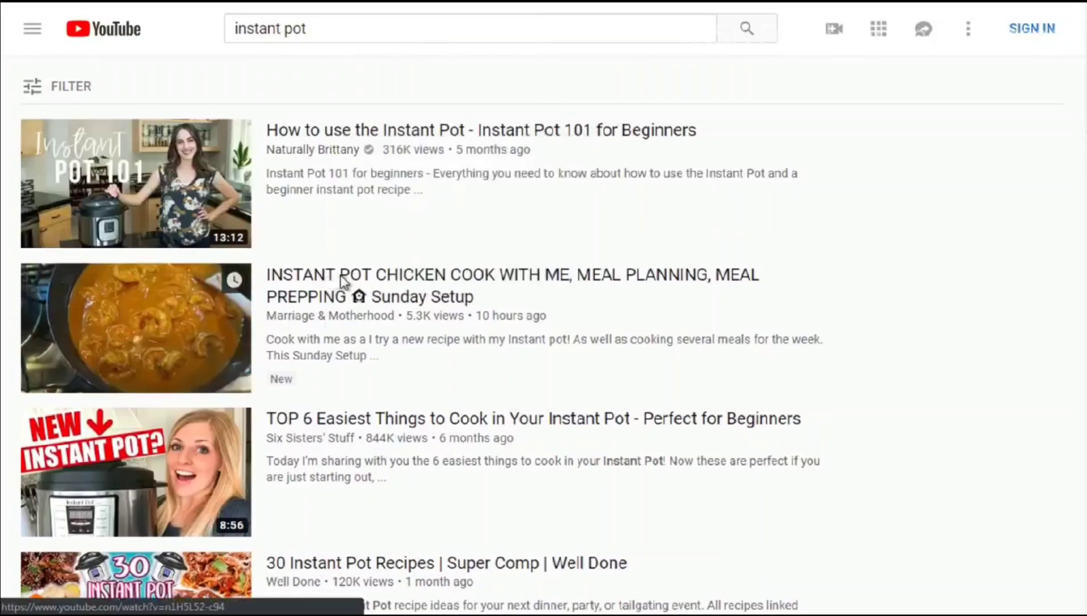
right_click(332, 275)
key(Escape)
right_click(330, 412)
click(376, 427)
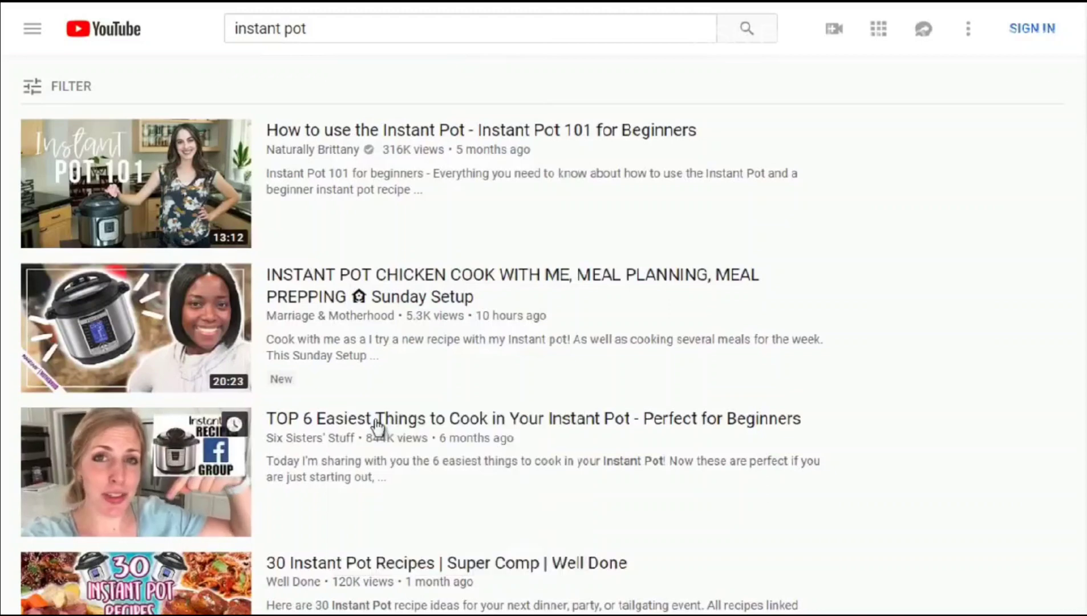
Bring up the video "How to use the Instant Pot - Instant Pot 101 for Beginners" and mute its sound.
click(327, 136)
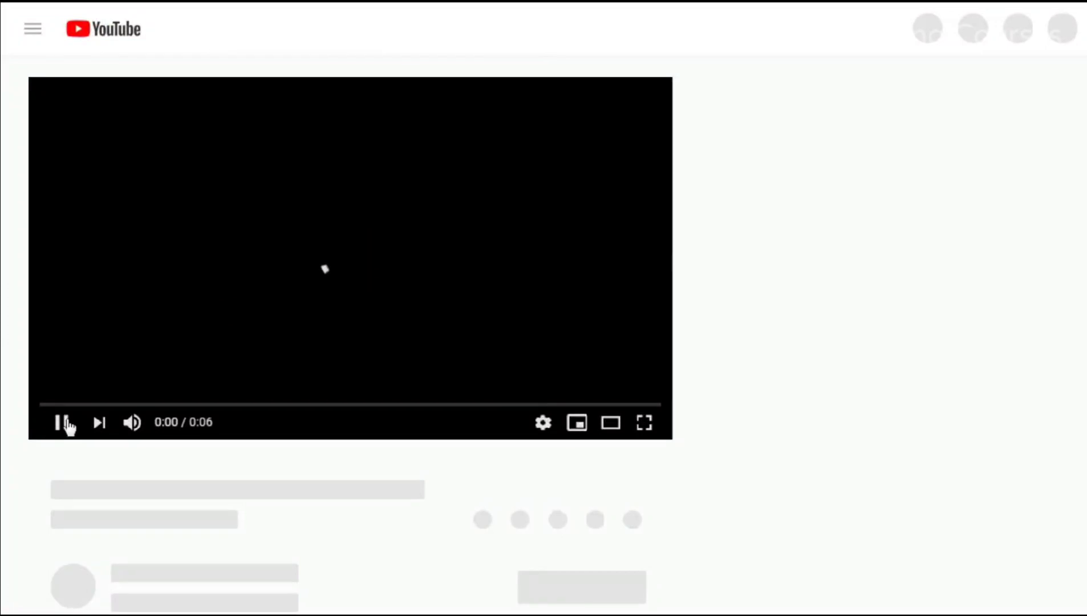
click(63, 423)
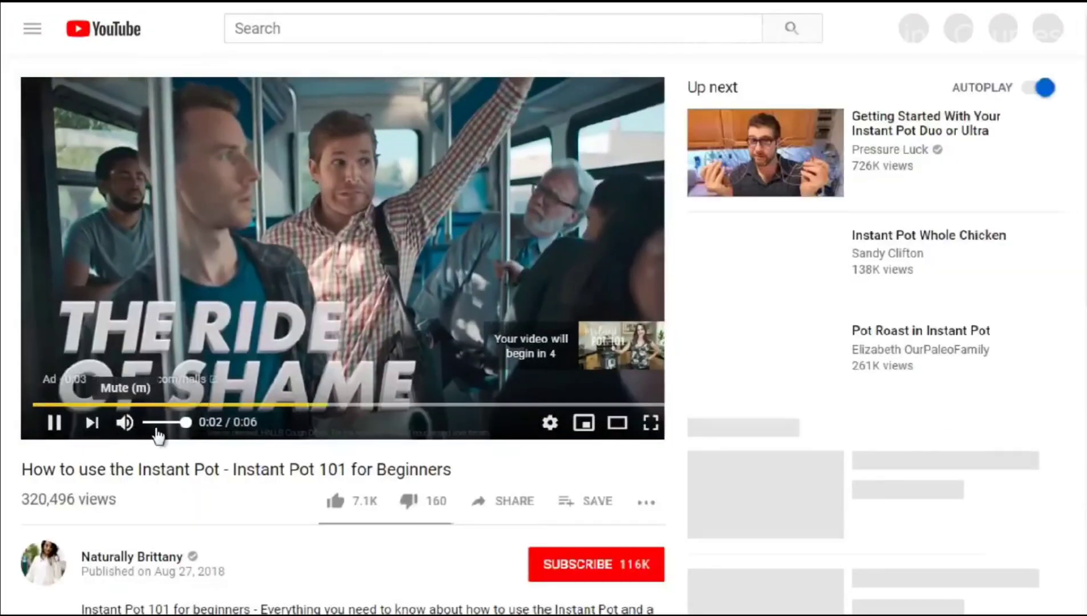
drag(164, 423, 144, 423)
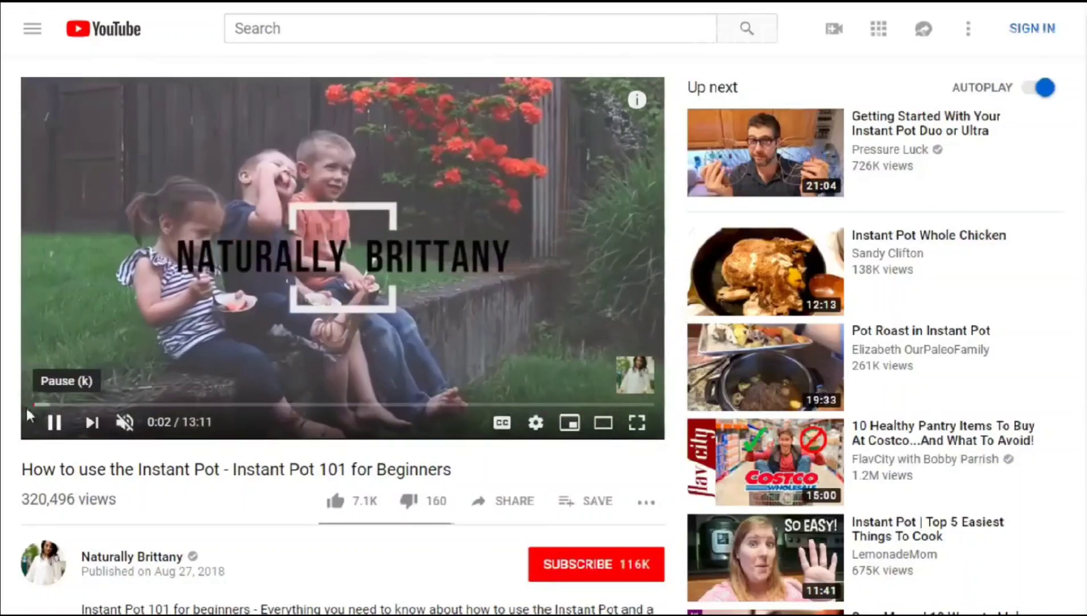
Pause the Instant Pot 101 video shortly after its intro.
scroll(12, 403, down, 2)
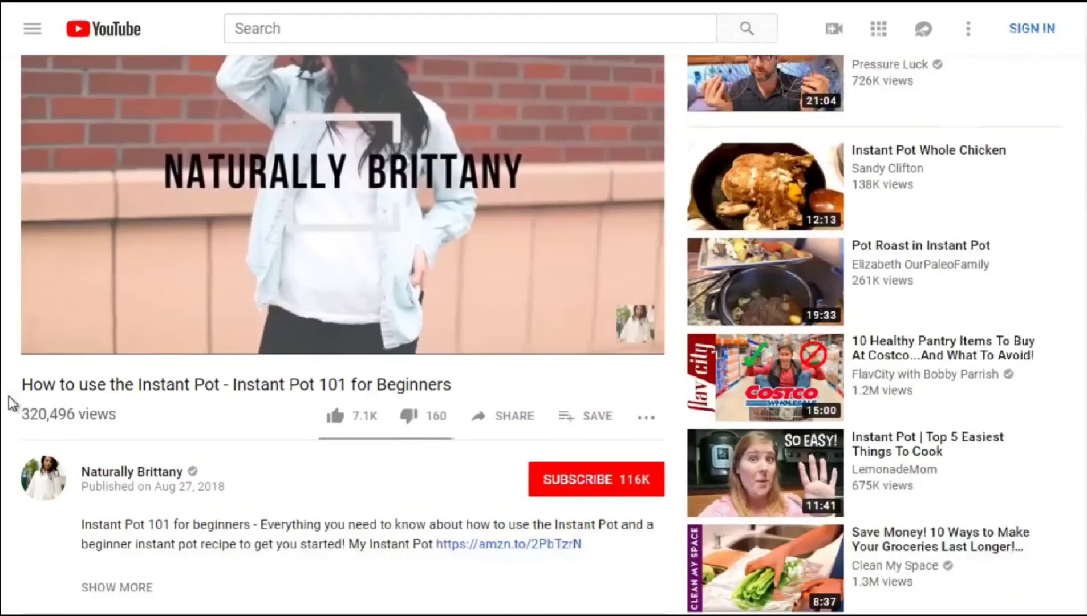
click(49, 341)
click(50, 339)
click(46, 342)
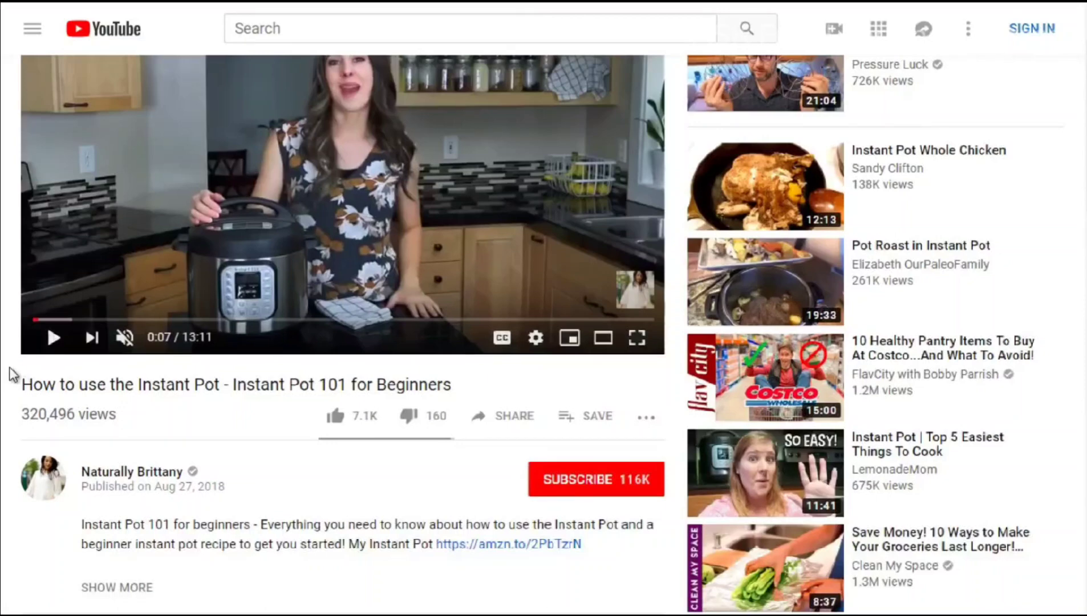
Copy the video's title and paste it as the first line of a new plain-text document.
scroll(68, 365, down, 1)
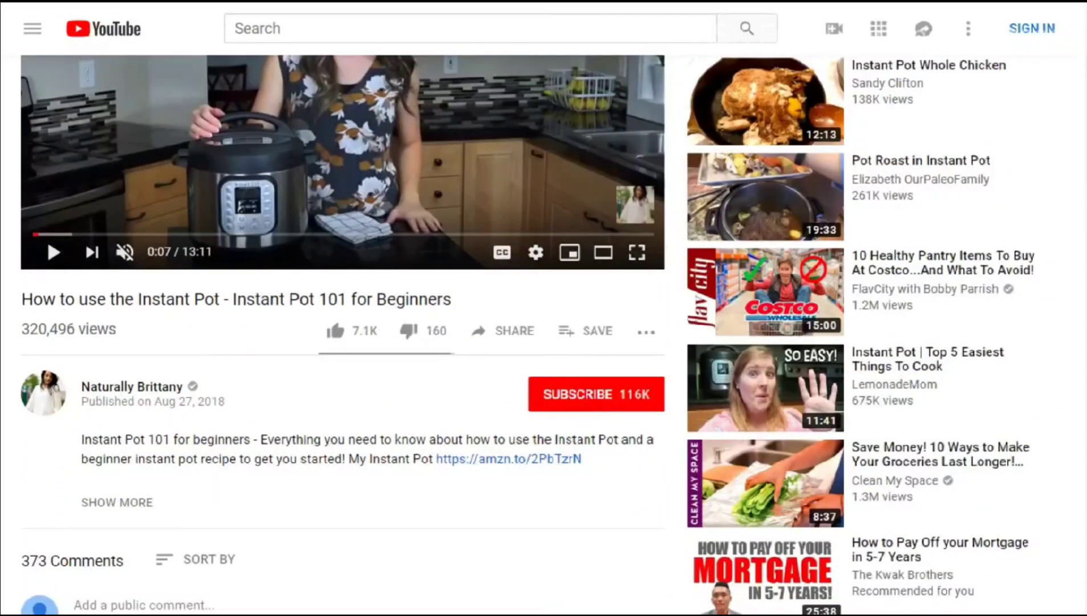
scroll(7, 324, up, 2)
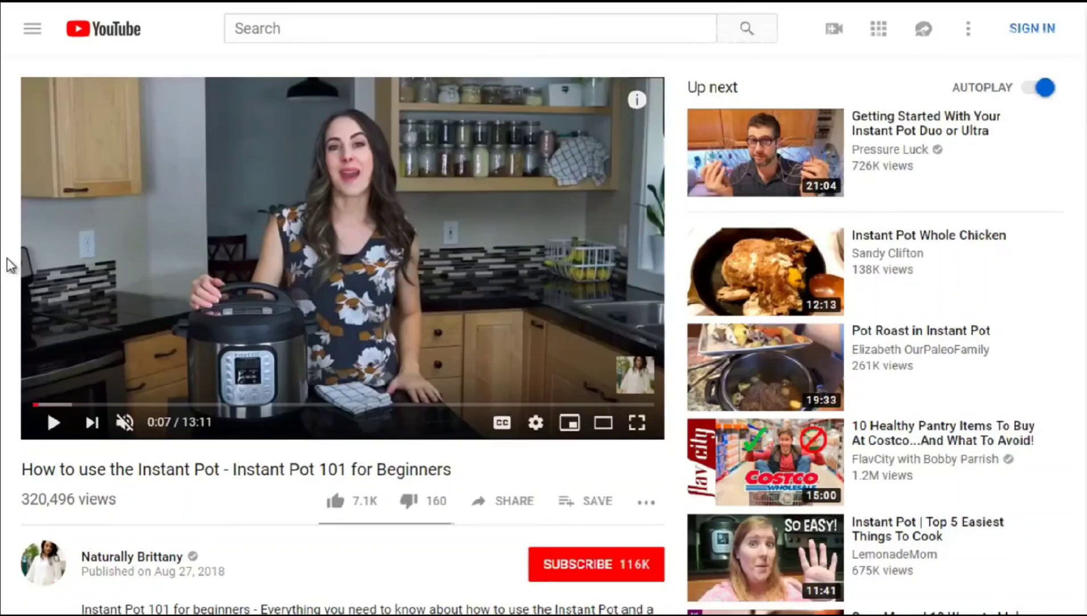
scroll(10, 262, down, 2)
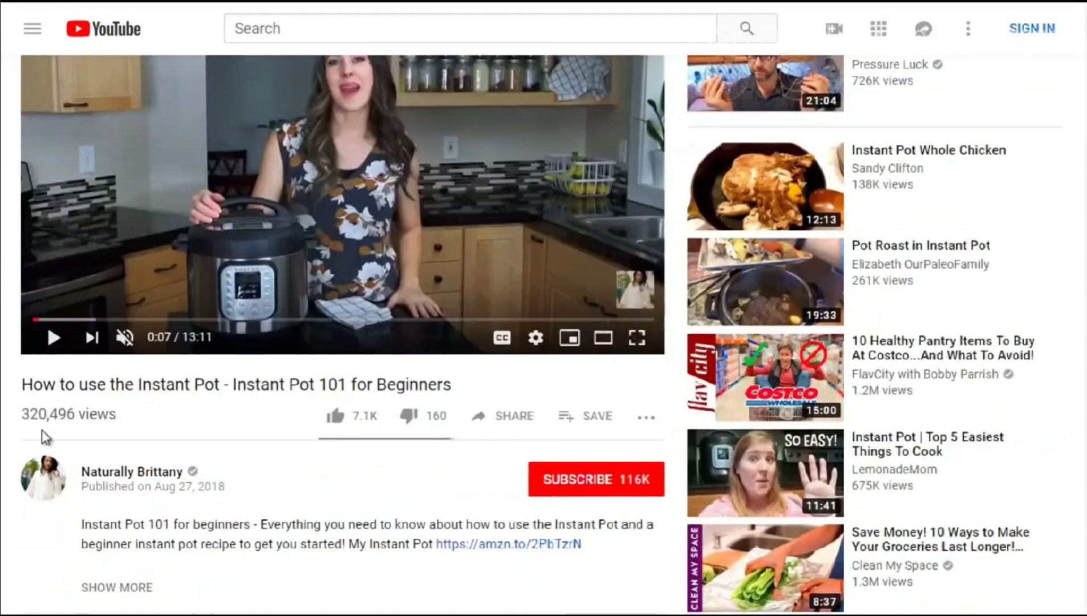
drag(21, 385, 456, 392)
key(ctrl+c)
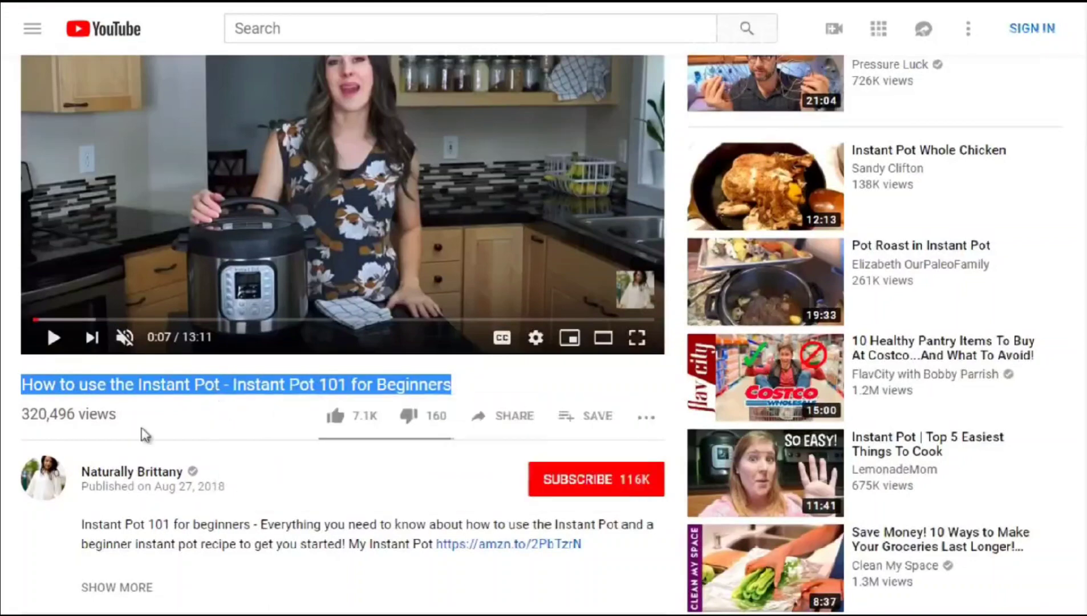
key(super)
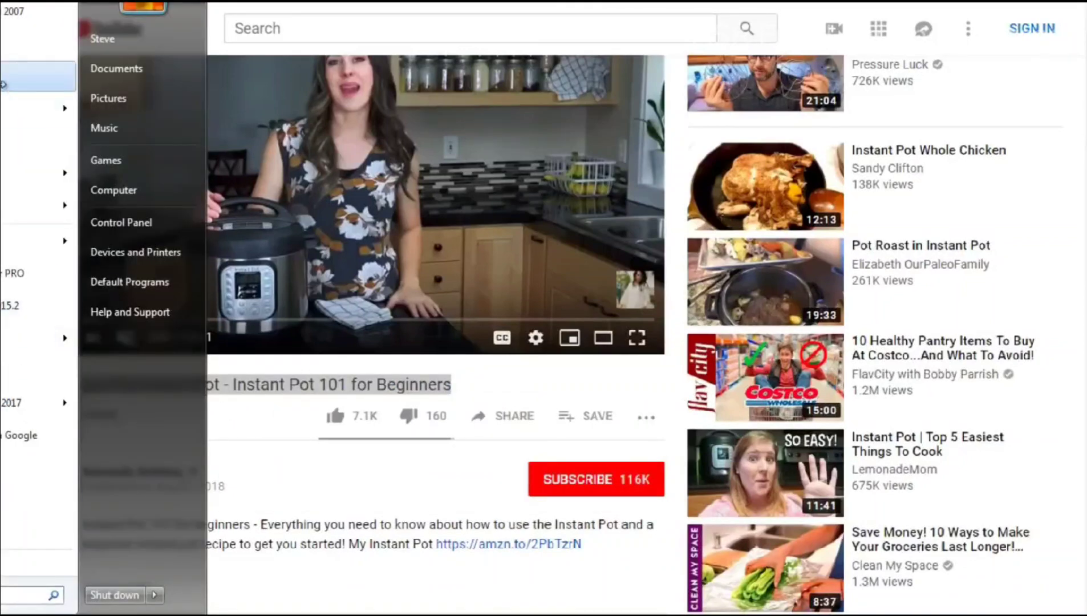
click(34, 91)
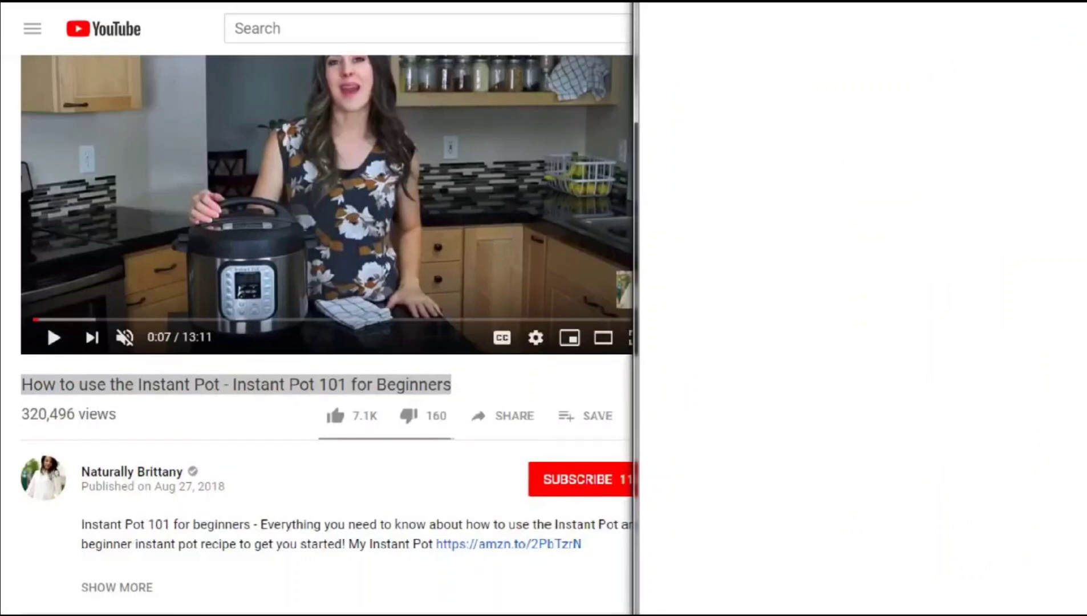
key(ctrl+v)
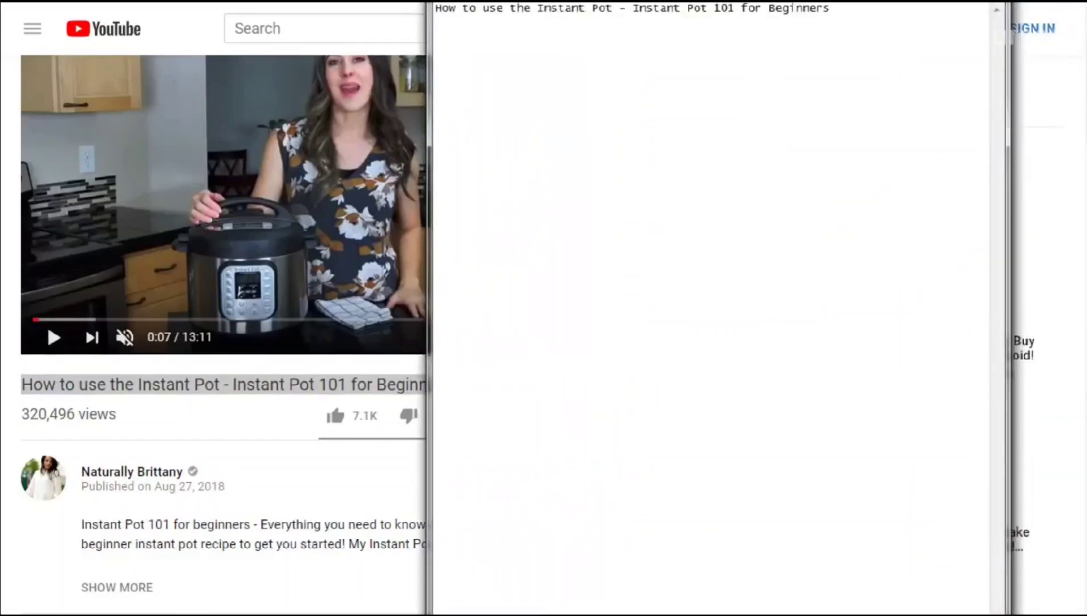
Expand the video's description and copy its text from the opening line through the Instant Pot Yogurt Recipe link.
click(236, 430)
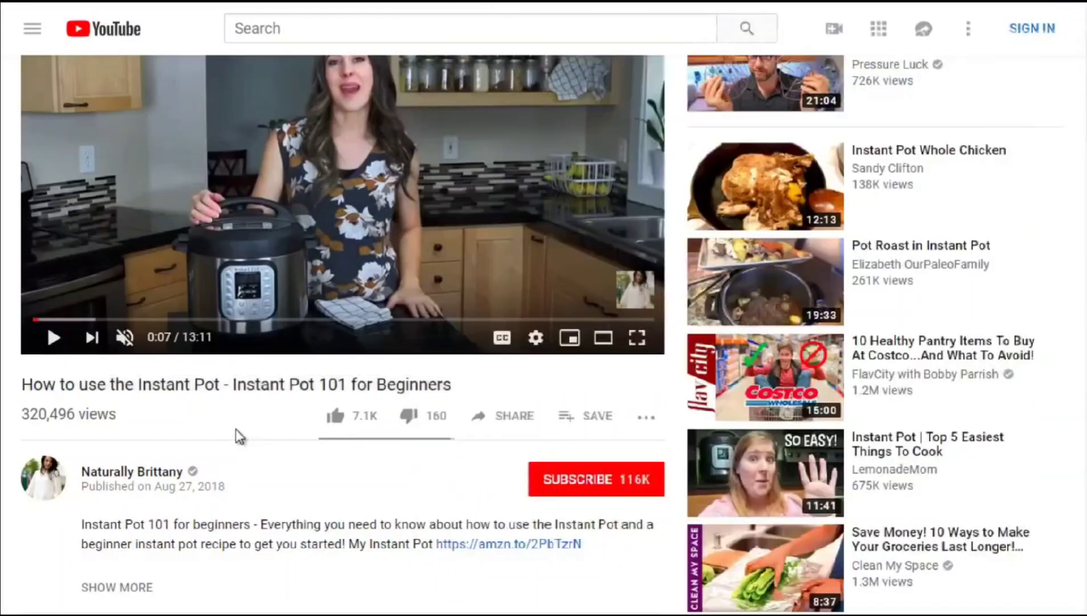
scroll(235, 433, down, 3)
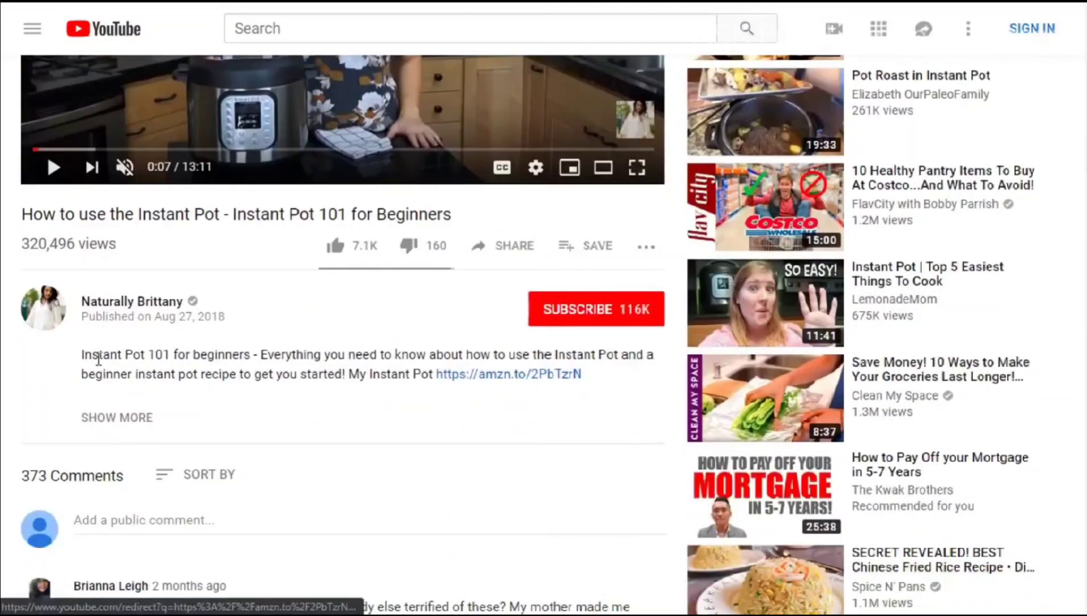
click(97, 425)
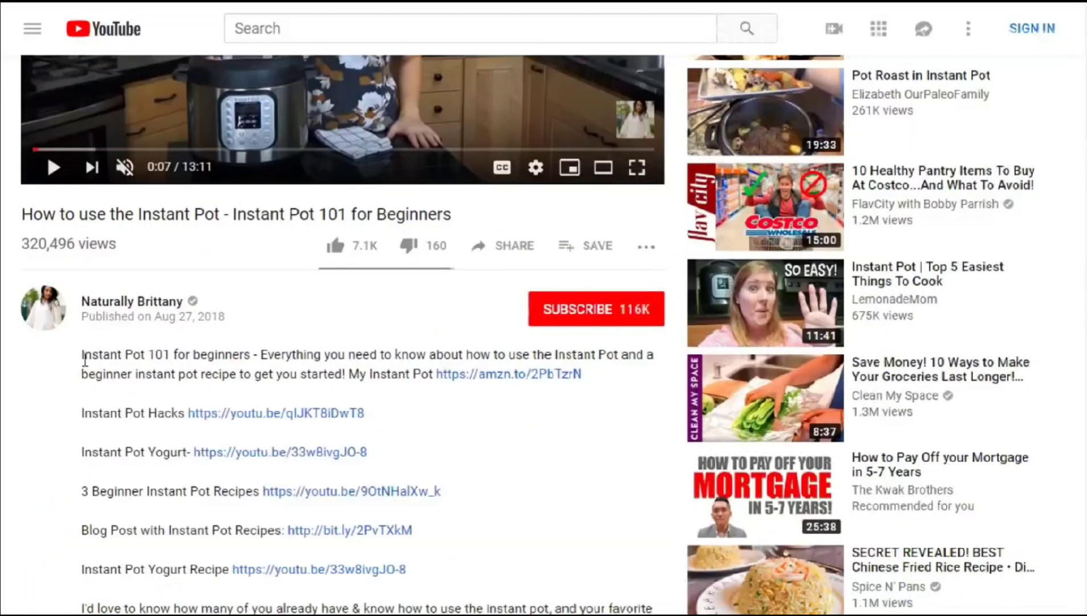
drag(80, 355, 605, 384)
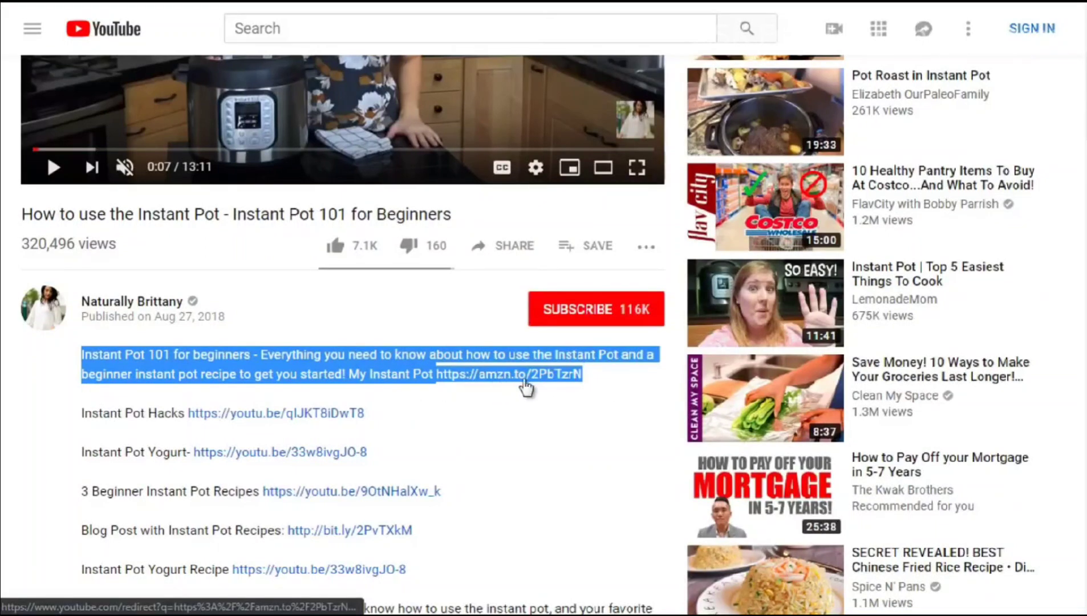
scroll(342, 394, down, 1)
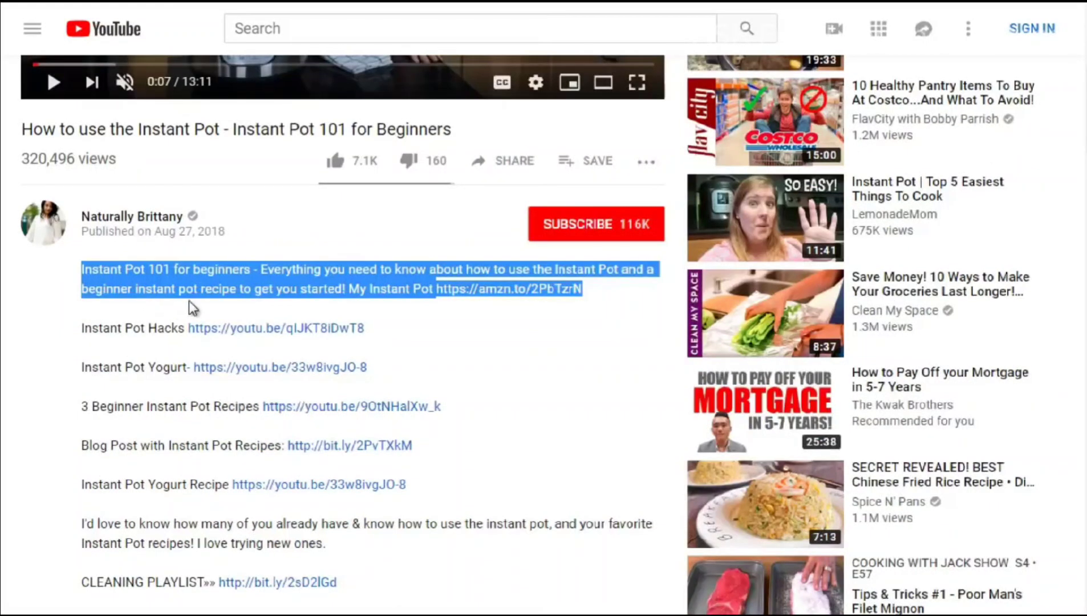
shift+click(408, 369)
scroll(429, 407, down, 1)
shift+click(428, 409)
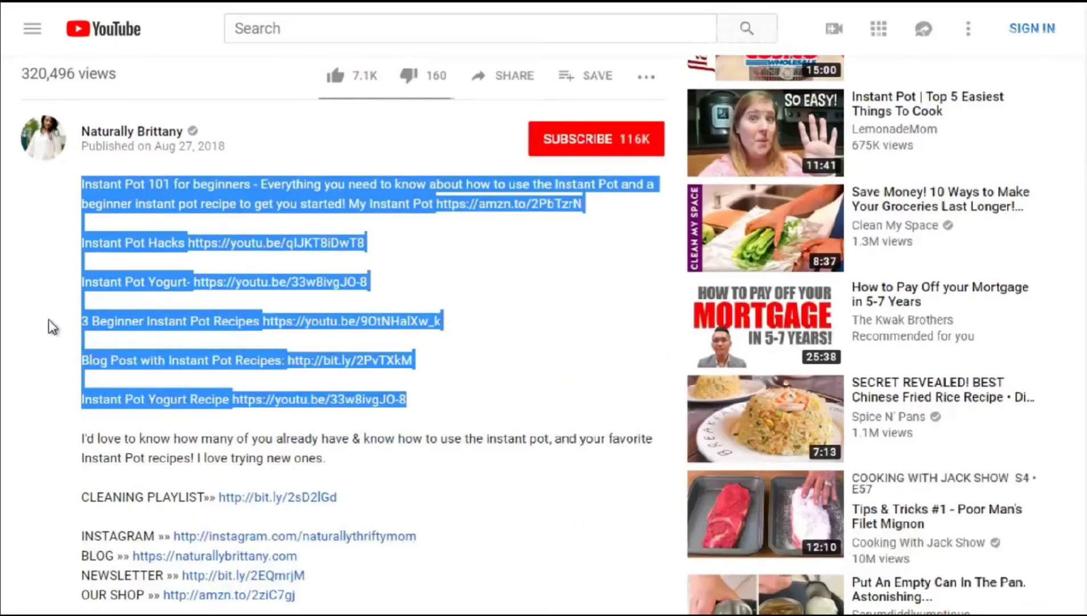
click(127, 197)
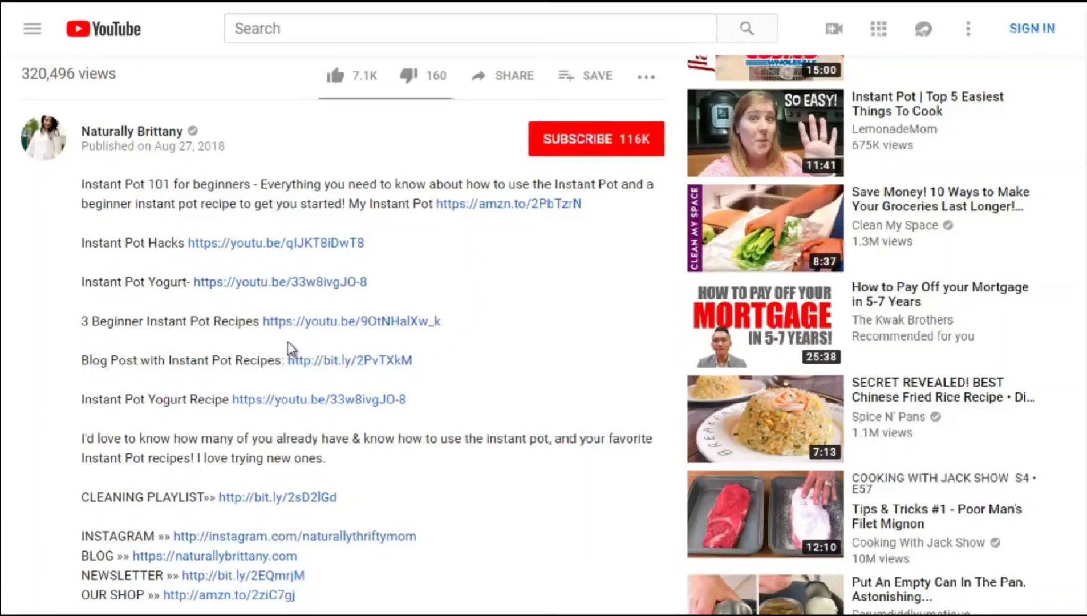
Paste the copied description below the title in the text document and add a separator line of equals signs under it.
key(alt+Tab)
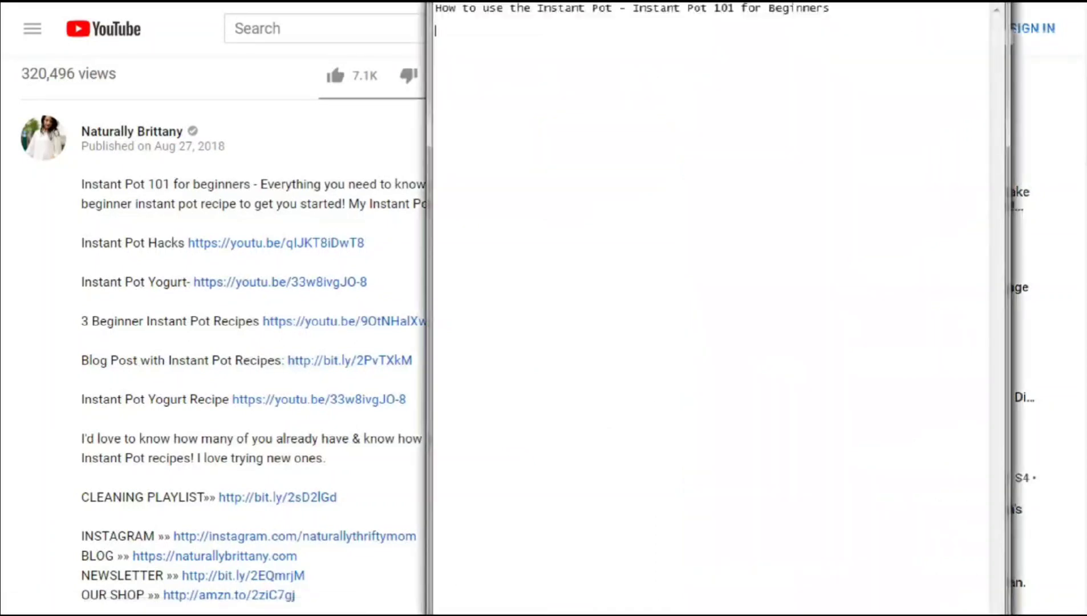
text(Instant Pot 101 for beginners - Everything you need to know about how to use the Instant Pot and a beginner instant pot recipe to get you started! My Instant Pot https://amzn.to/2PbTzrN  Instant Pot Hacks https://youtu.be/qIJKT8iDwT8  Instant Pot Yogurt- https://youtu.be/33w8ivgJO-8  3 Beginner Instant Pot Recipes https://youtu.be/9OtNHalXw_k  Blog Post with Instant Pot Recipes: http://bit.ly/2PvTXkM  Instant Pot Yogurt Recipe https://youtu.be/33w8ivgJO-8)
key(Return)
key(Return)
text(=====)
key(Return)
key(Return)
key(Return)
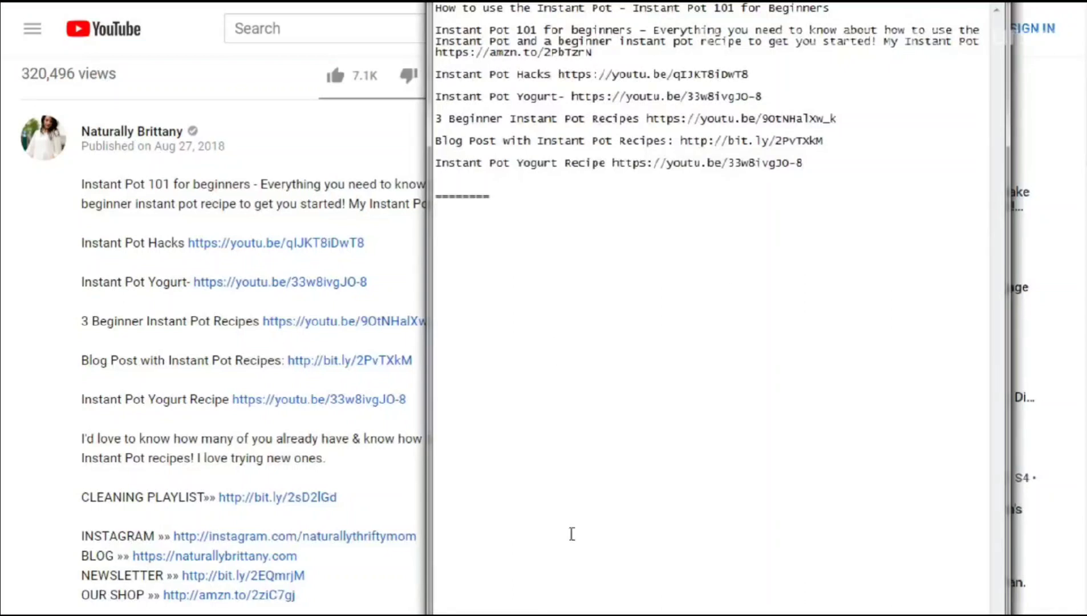
Return to the video page and look through the viewer comments below the description.
click(70, 258)
scroll(66, 252, down, 15)
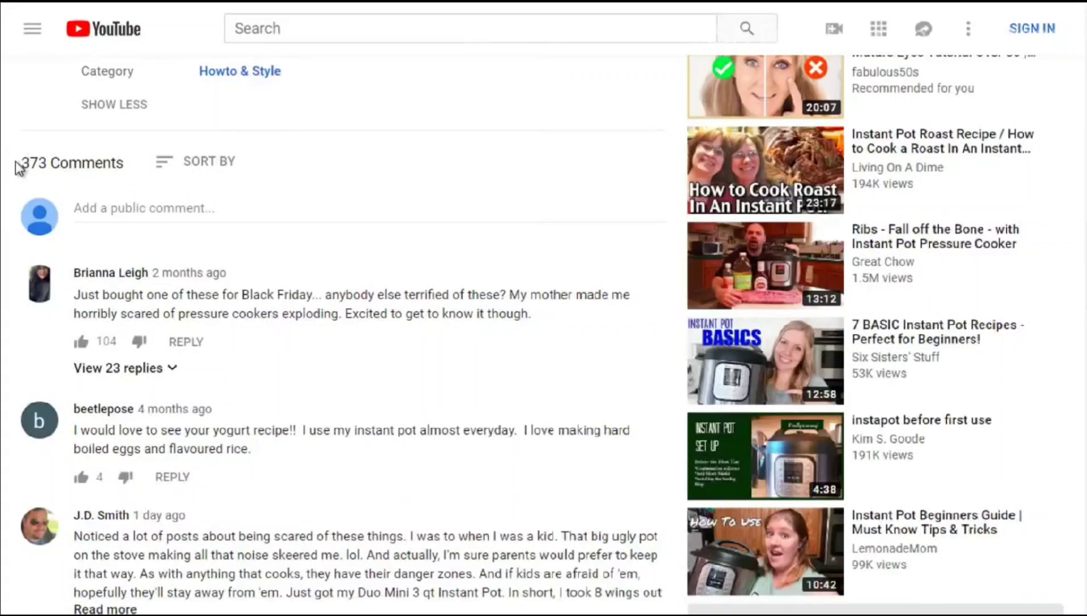
scroll(16, 162, up, 13)
scroll(16, 162, up, 8)
scroll(15, 162, down, 2)
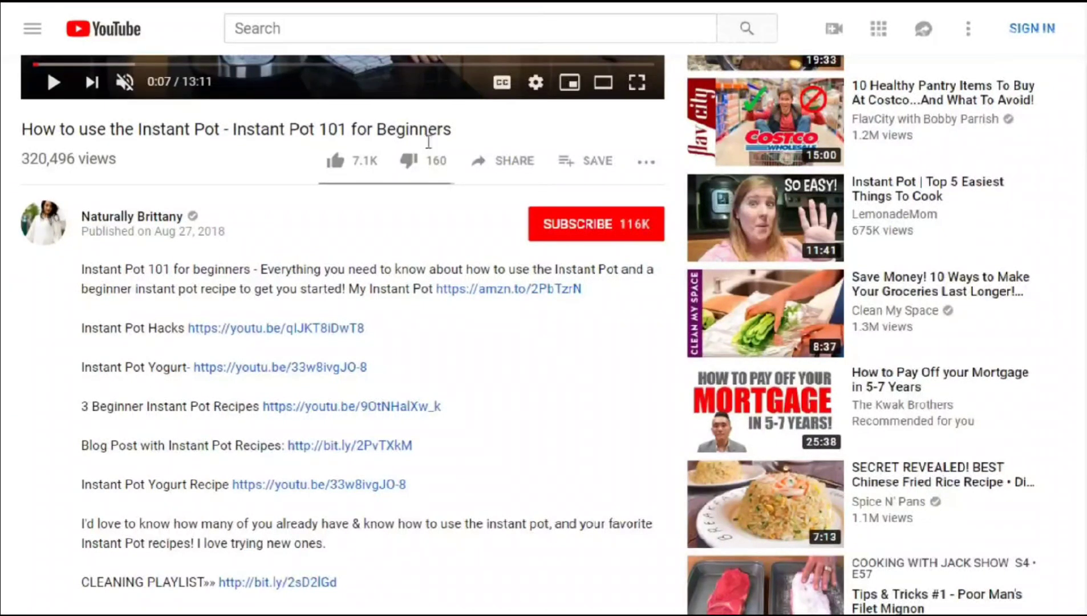
Check the video's additional actions for the transcript option, then close the list.
click(647, 167)
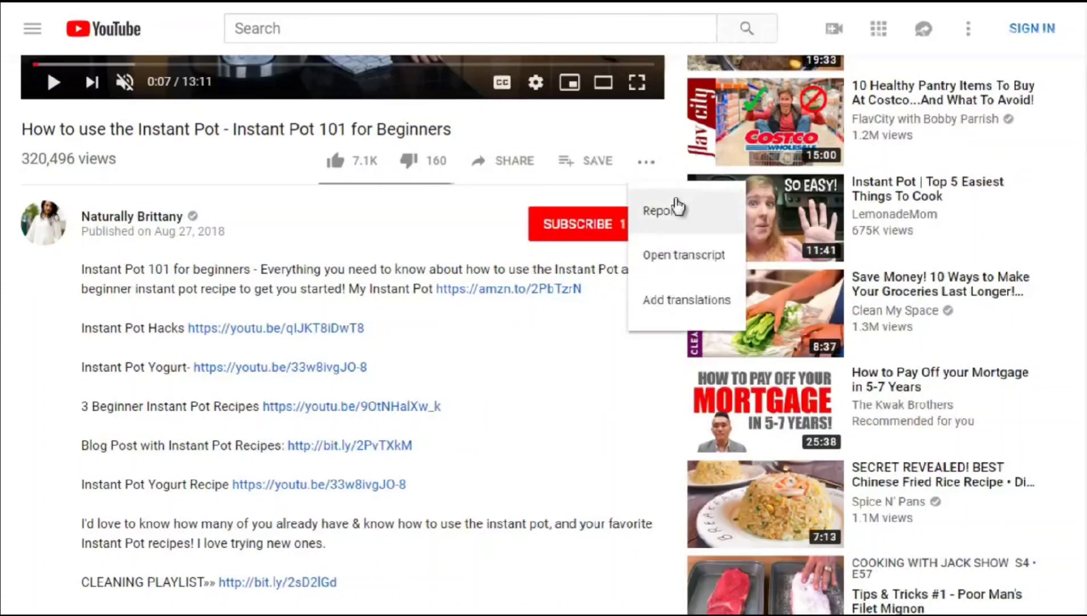
click(33, 285)
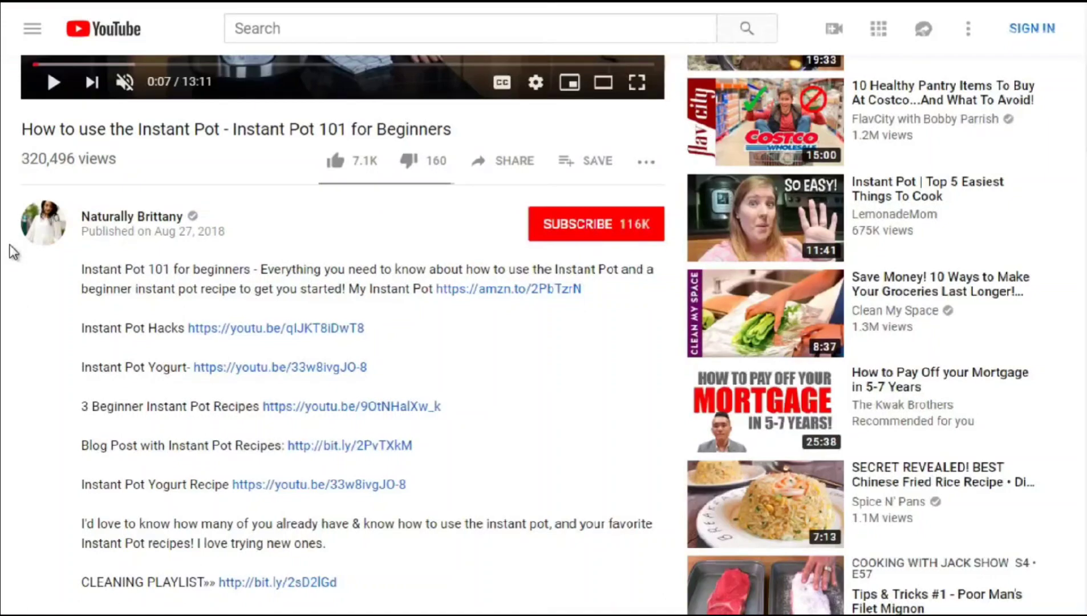
scroll(13, 251, up, 1)
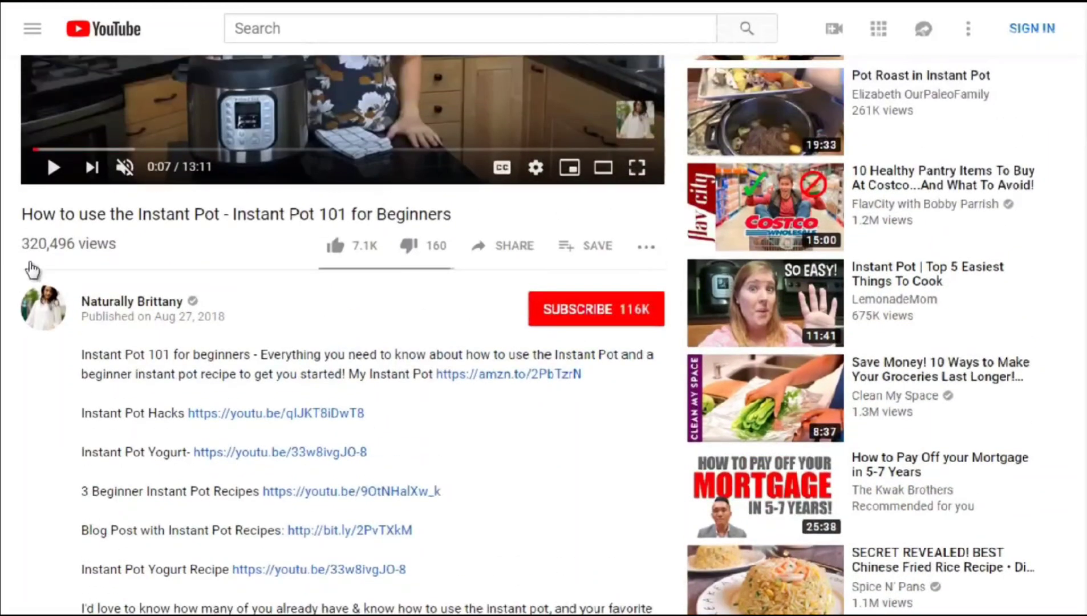
Open the Naturally Brittany channel page from the video and pause its featured video.
right_click(150, 307)
click(192, 310)
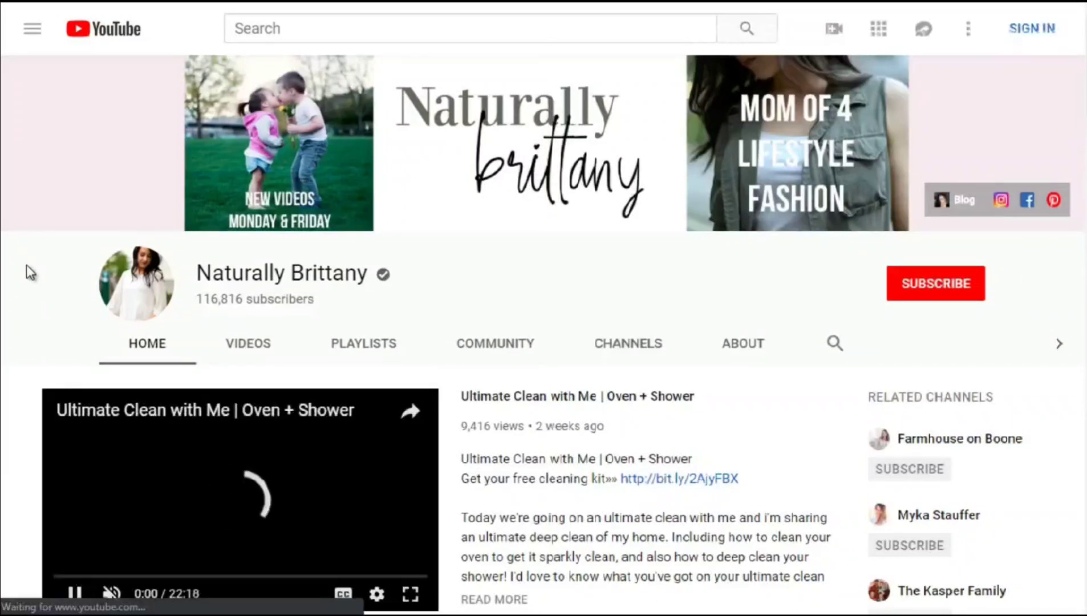
scroll(31, 272, down, 2)
click(74, 508)
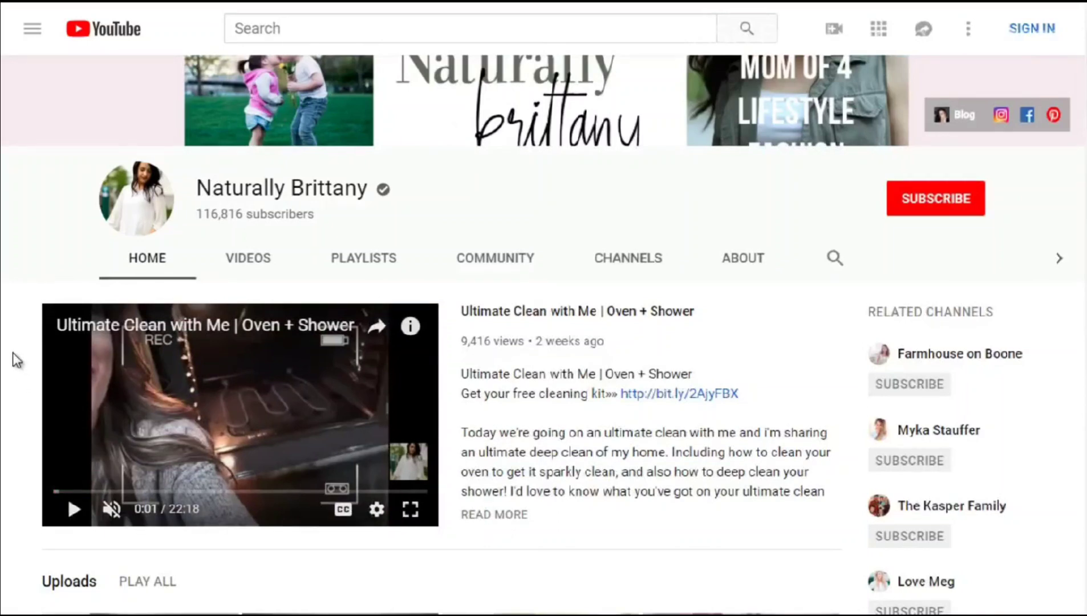
scroll(17, 359, up, 2)
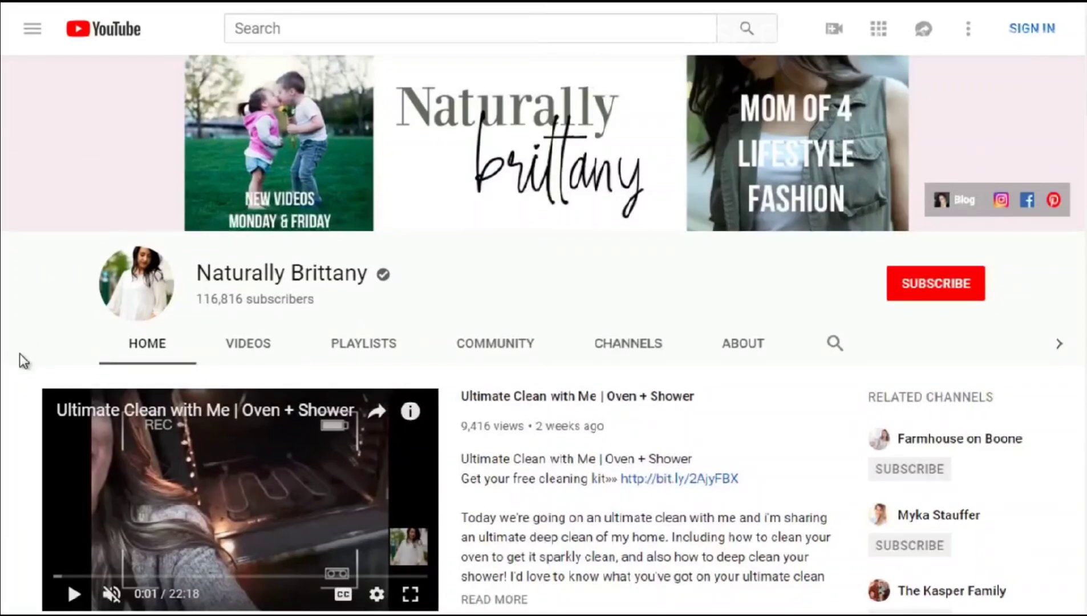
Open the channel's list of uploaded videos and look through their topics, view counts and upload dates.
scroll(22, 359, down, 1)
scroll(22, 359, down, 3)
click(258, 175)
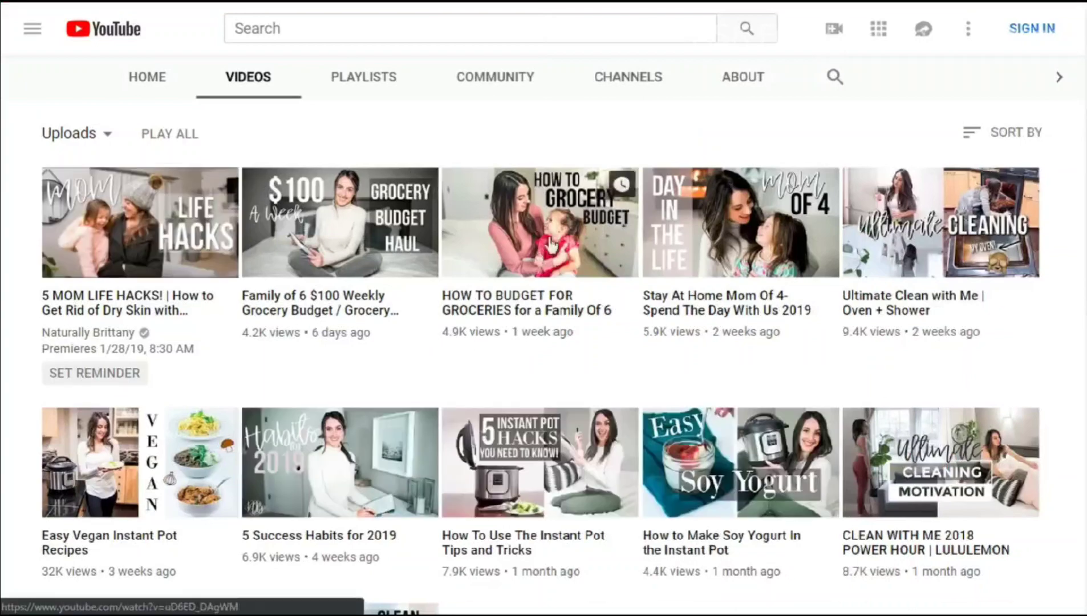
scroll(351, 231, down, 2)
scroll(333, 268, down, 7)
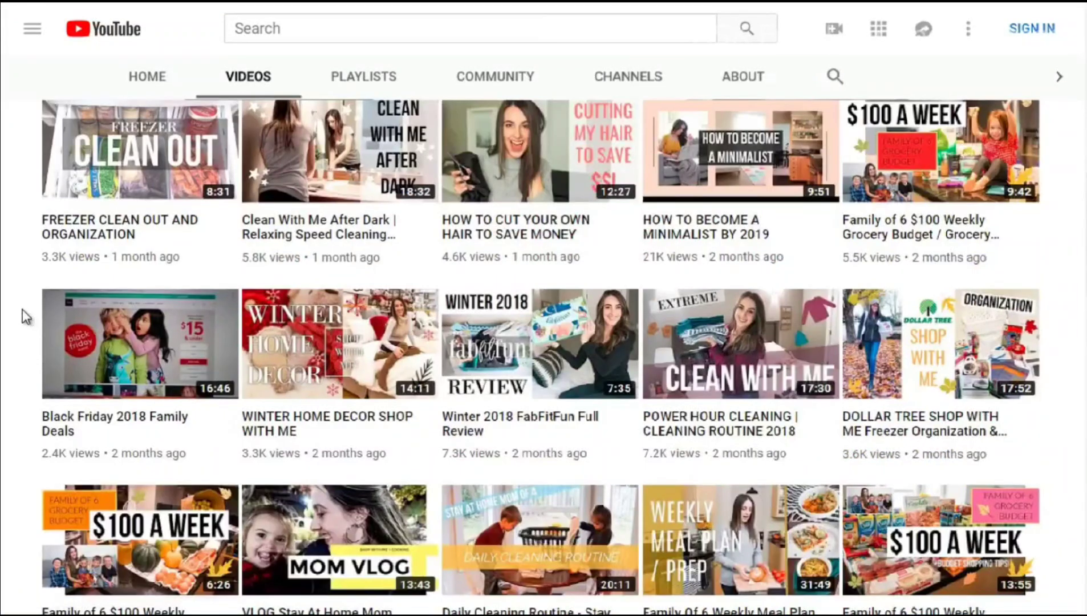
scroll(25, 316, down, 4)
scroll(26, 317, down, 3)
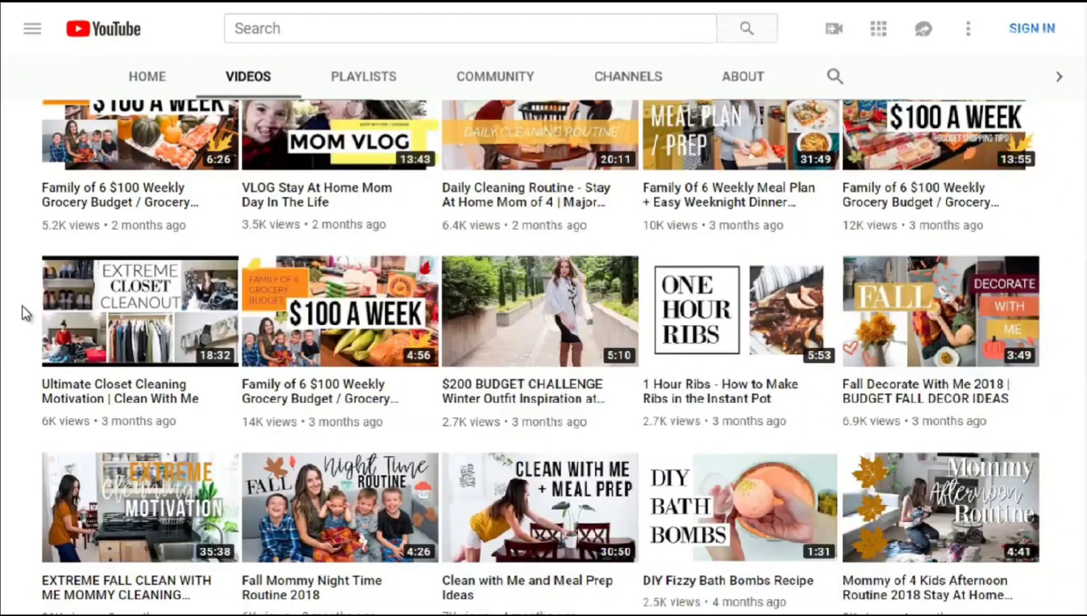
scroll(22, 308, down, 2)
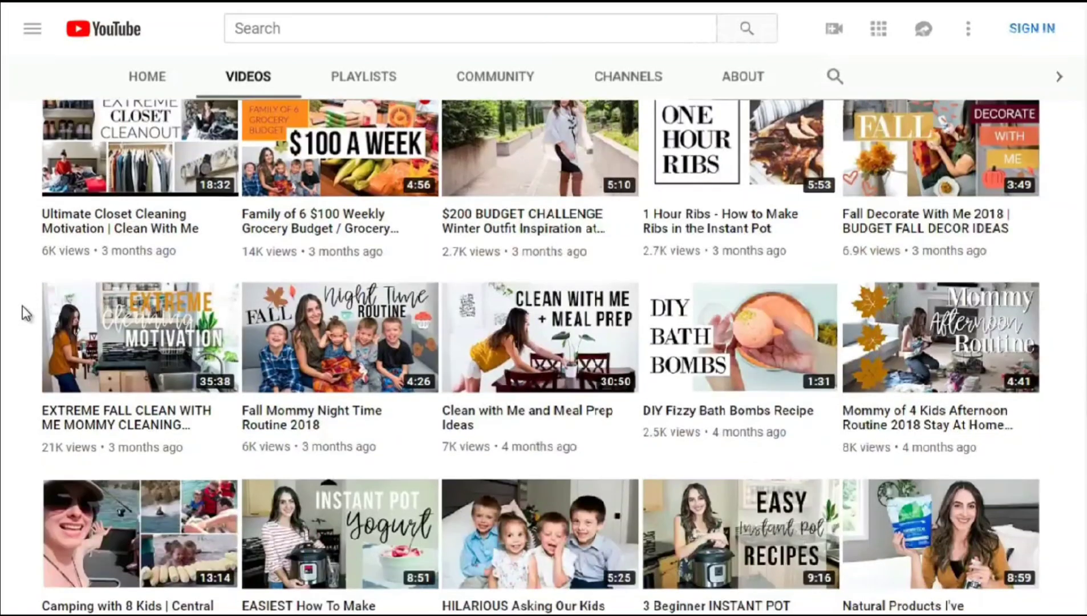
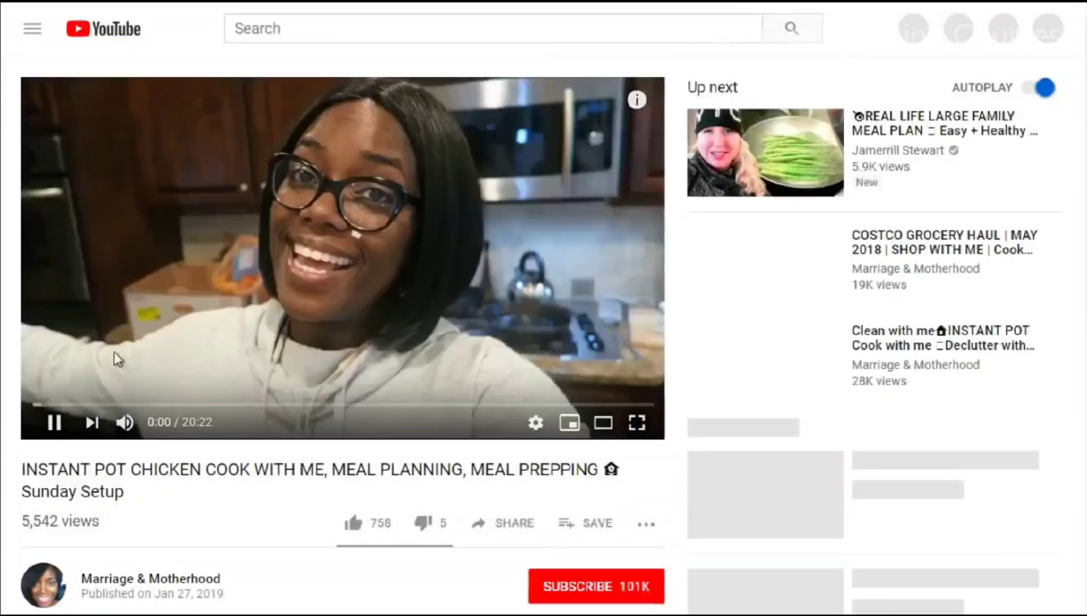
Mute and pause the "INSTANT POT CHICKEN COOK WITH ME" video and look over its short description and first comments.
click(124, 422)
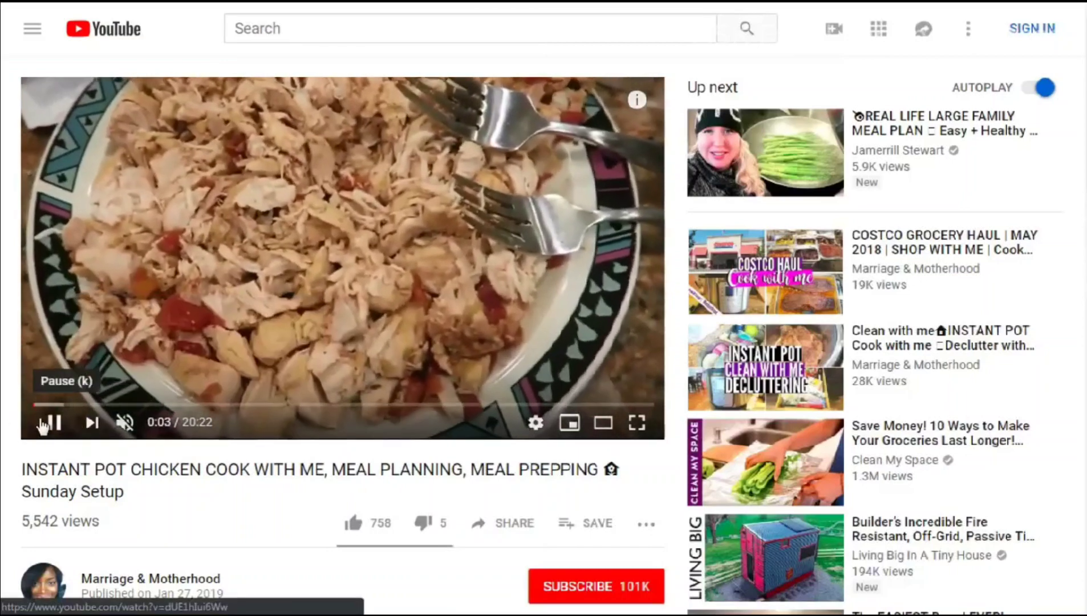
click(48, 423)
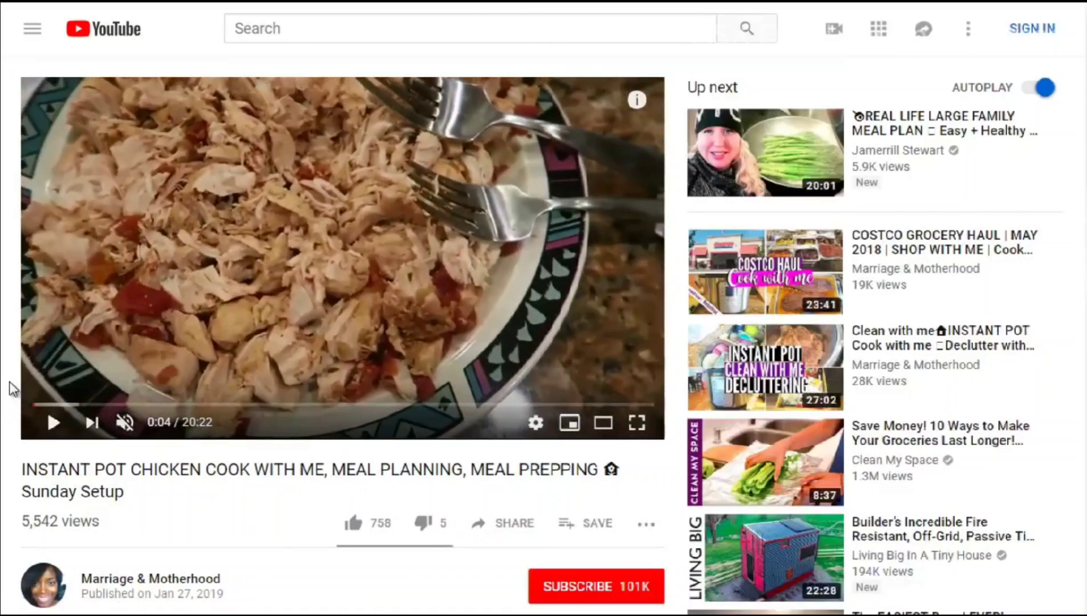
scroll(11, 390, down, 5)
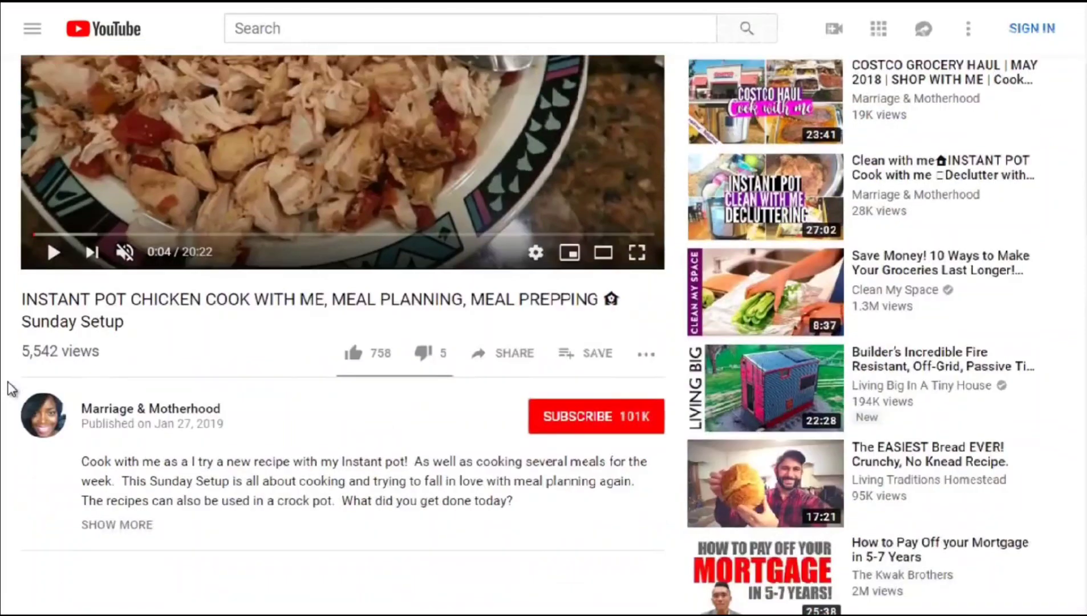
scroll(11, 389, down, 2)
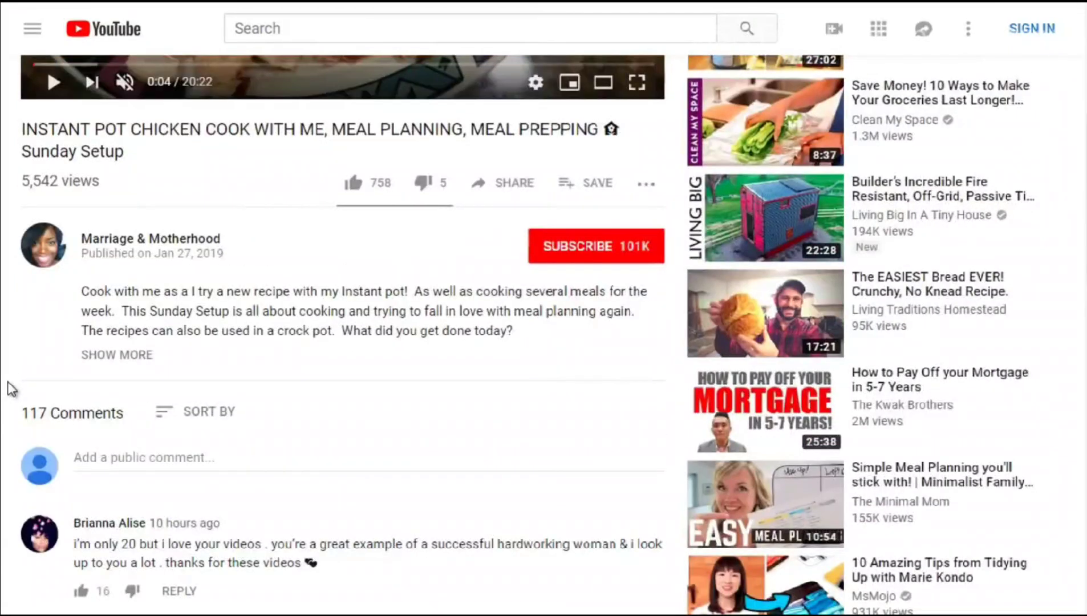
scroll(12, 390, up, 2)
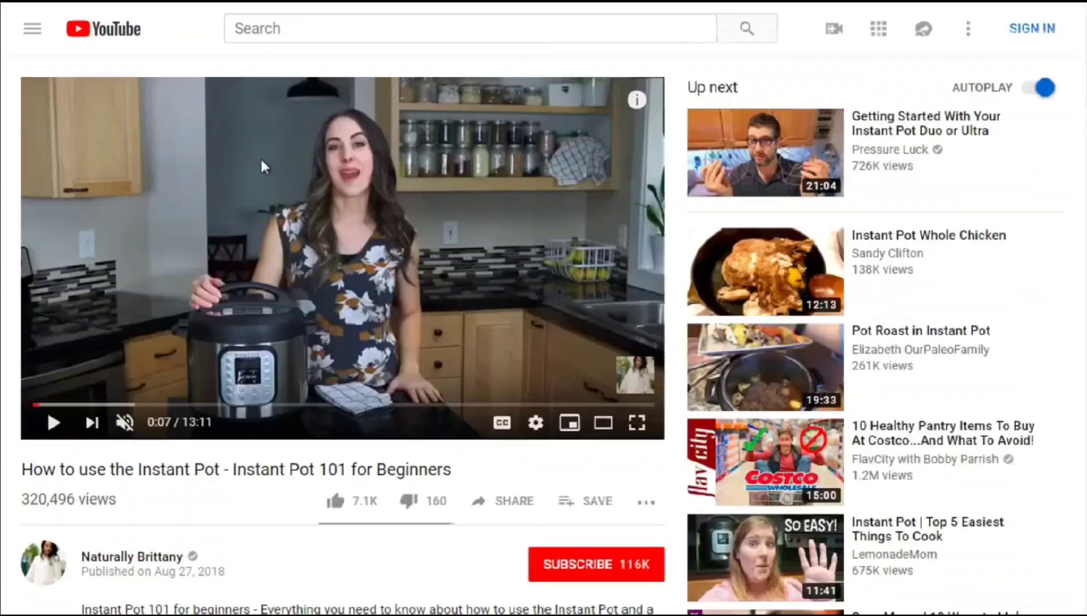
Compare the running time and view count of the Instant Pot 101 video with those of the Instant Pot chicken video.
scroll(254, 165, down, 5)
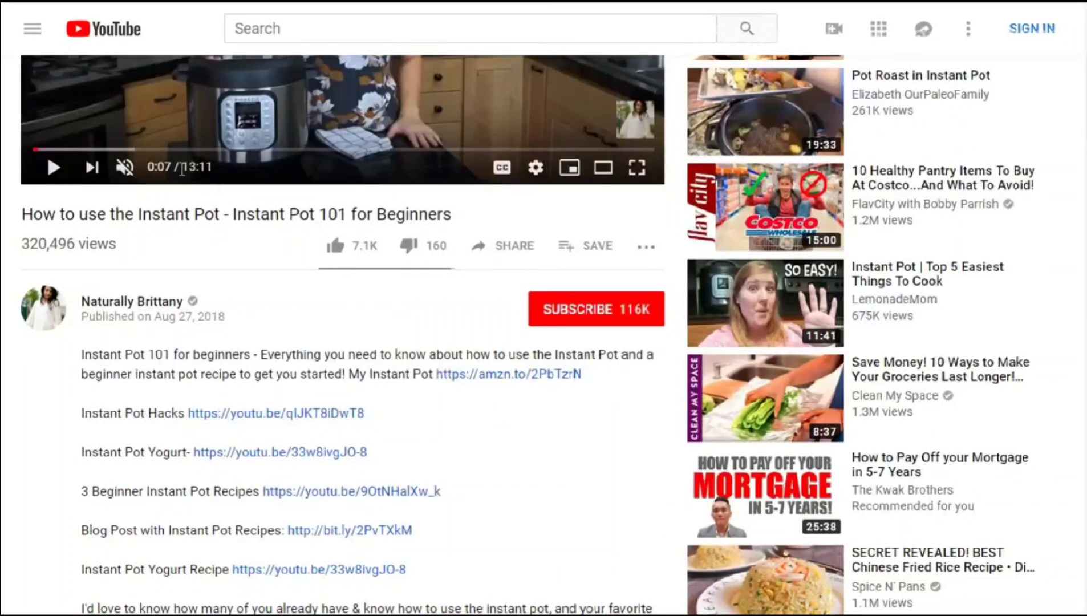
drag(182, 167, 147, 166)
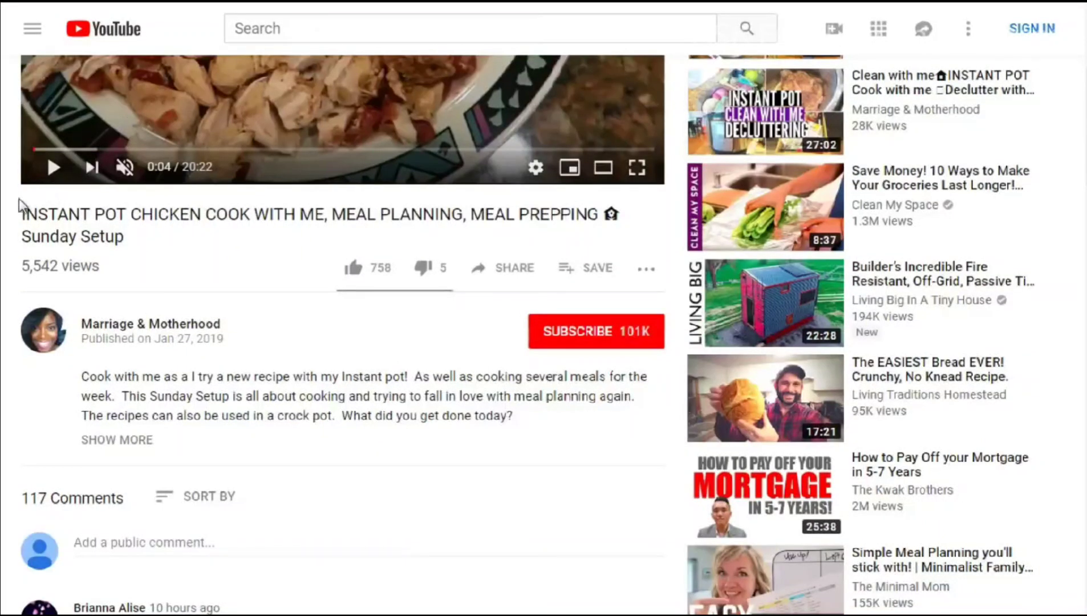
scroll(13, 218, up, 3)
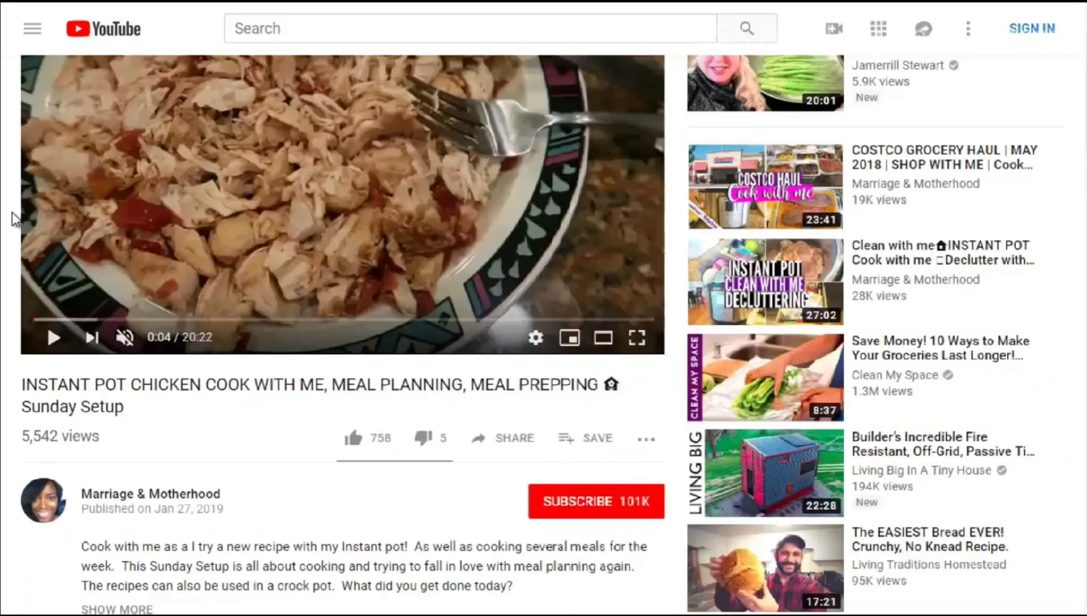
scroll(12, 218, down, 2)
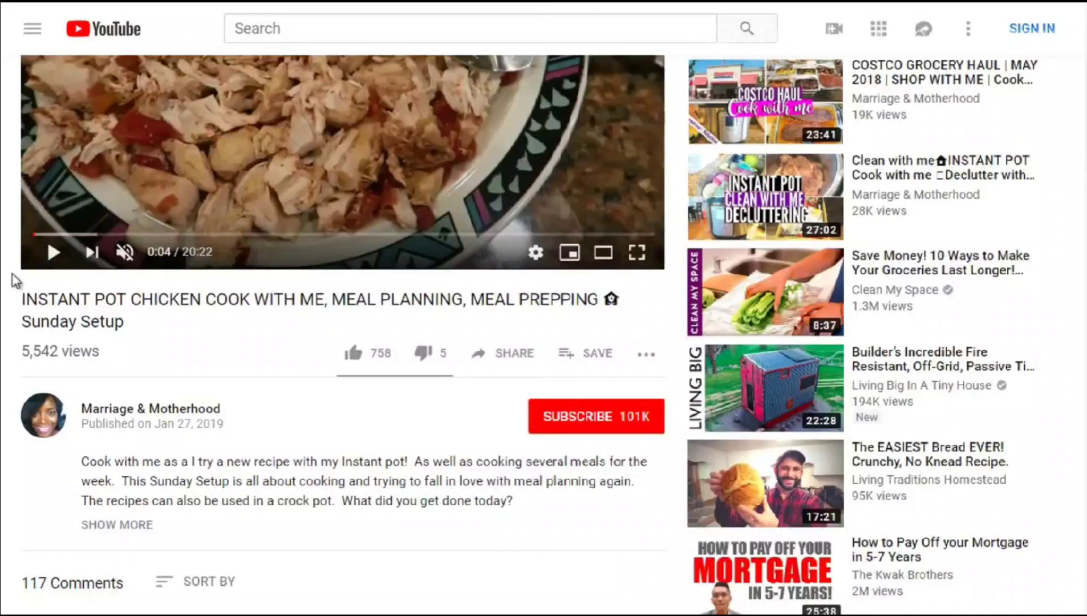
scroll(14, 278, down, 2)
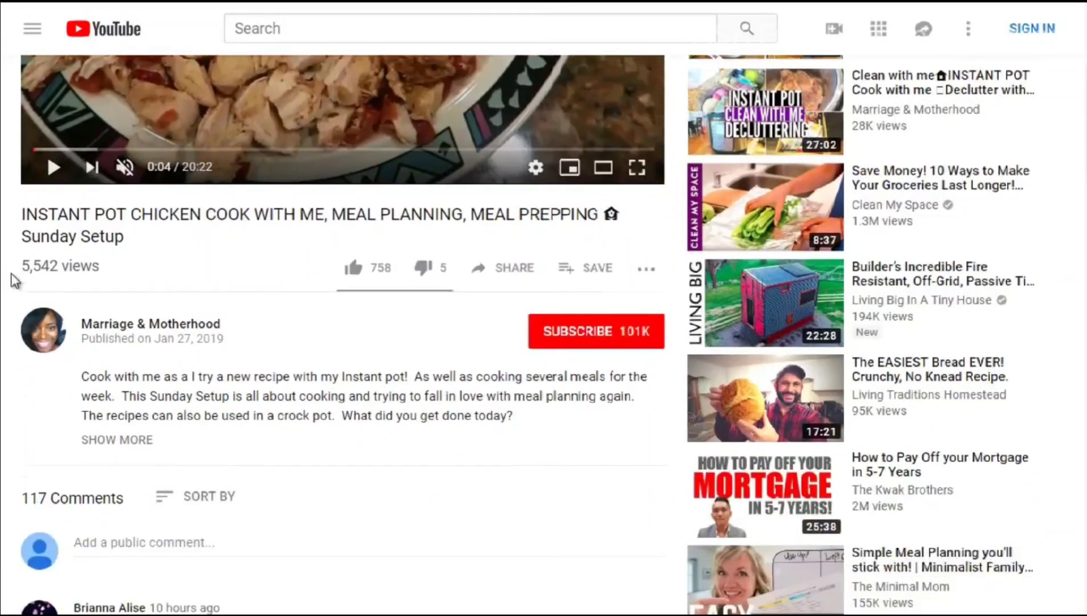
scroll(14, 277, down, 2)
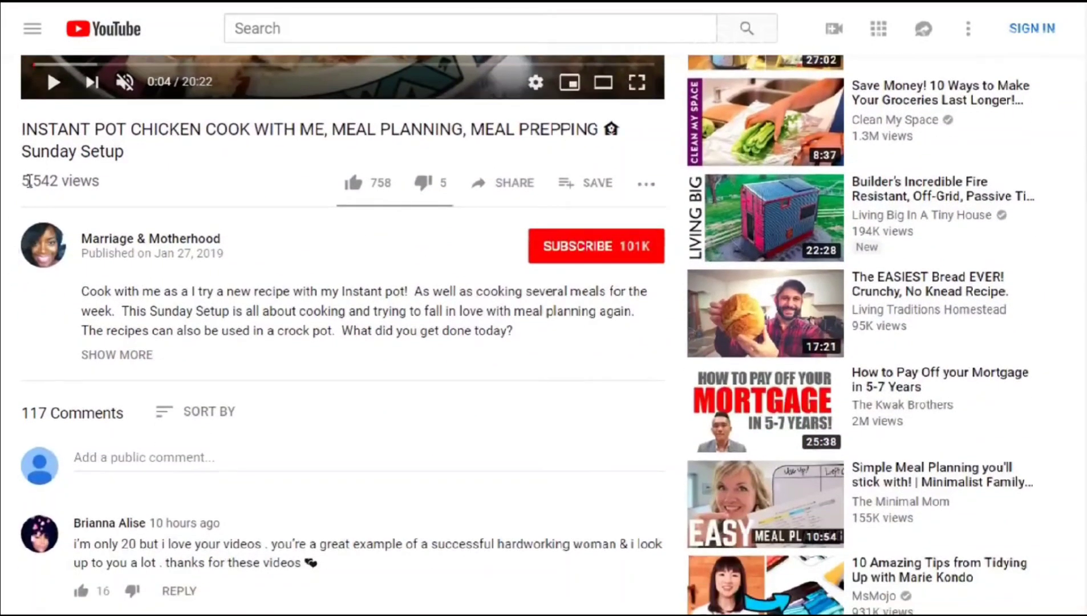
Expand the full description of the Instant Pot chicken video.
key(ctrl+a)
click(114, 185)
scroll(16, 181, down, 2)
scroll(16, 181, up, 2)
scroll(15, 165, down, 3)
click(114, 272)
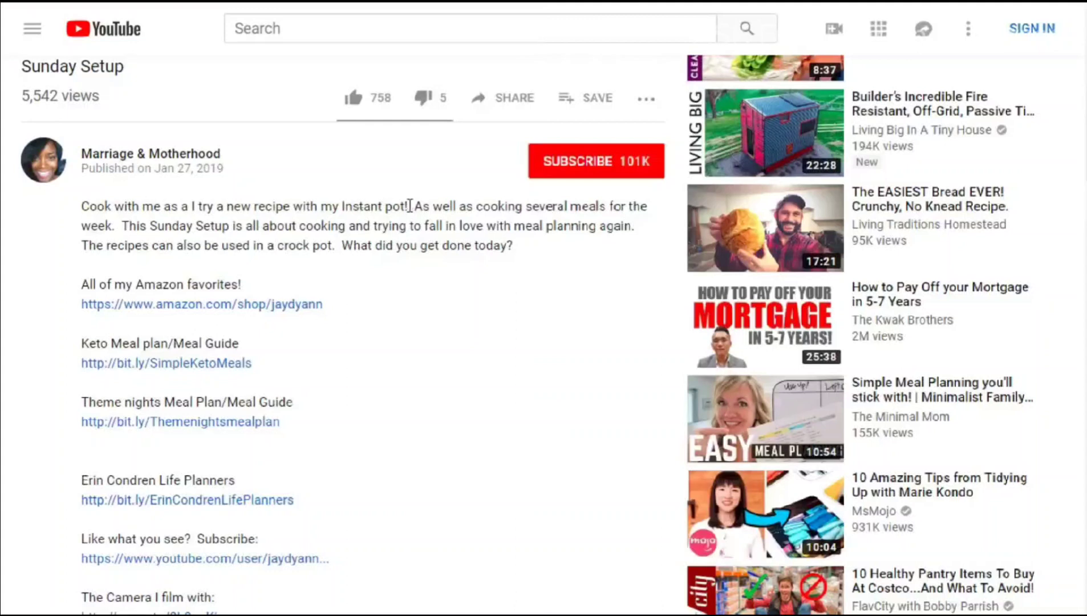
Examine the keyword use in the description's opening lines, its resource links, the channel introduction and the category.
drag(409, 205, 341, 201)
click(341, 202)
scroll(205, 219, down, 2)
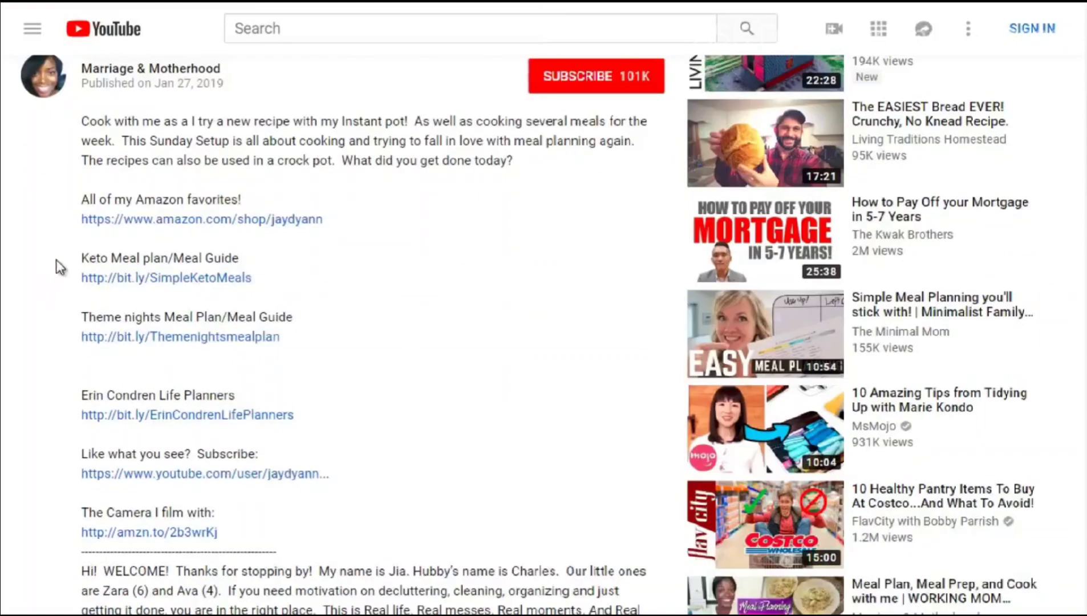
scroll(60, 267, down, 1)
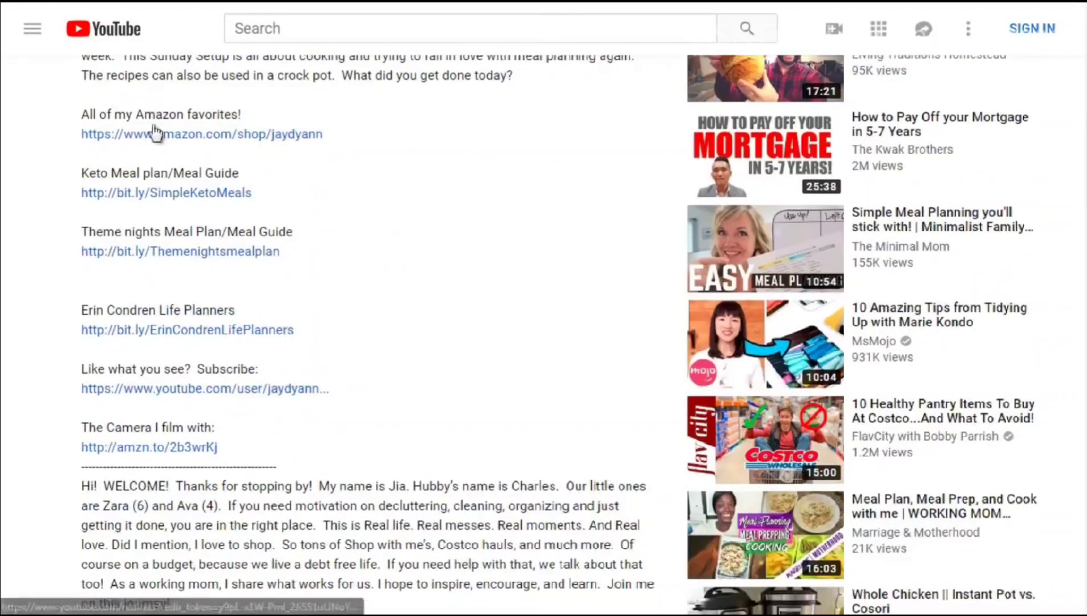
scroll(61, 321, down, 5)
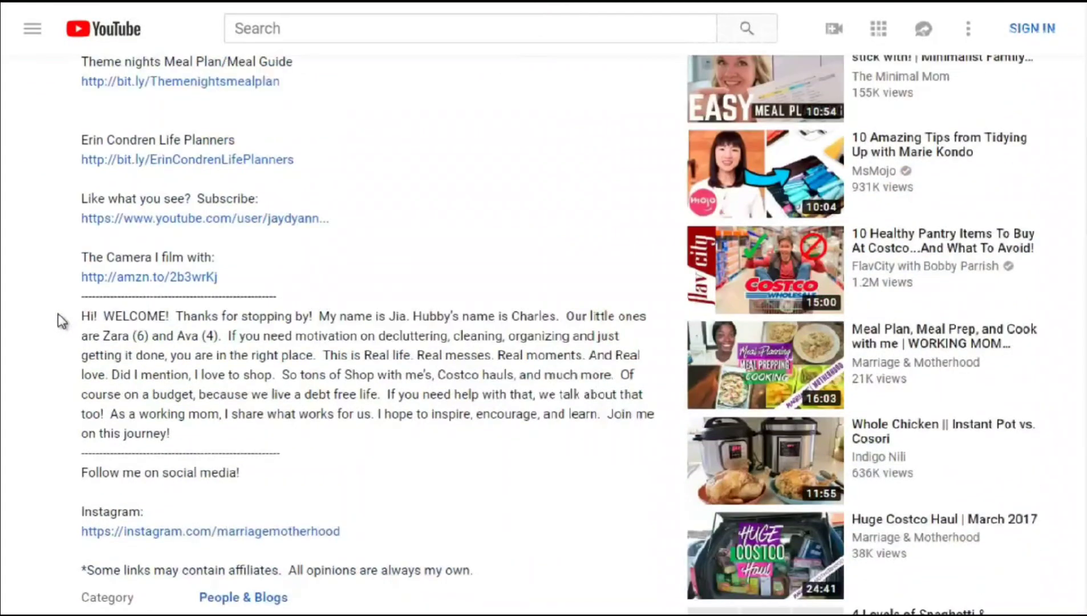
scroll(61, 321, down, 1)
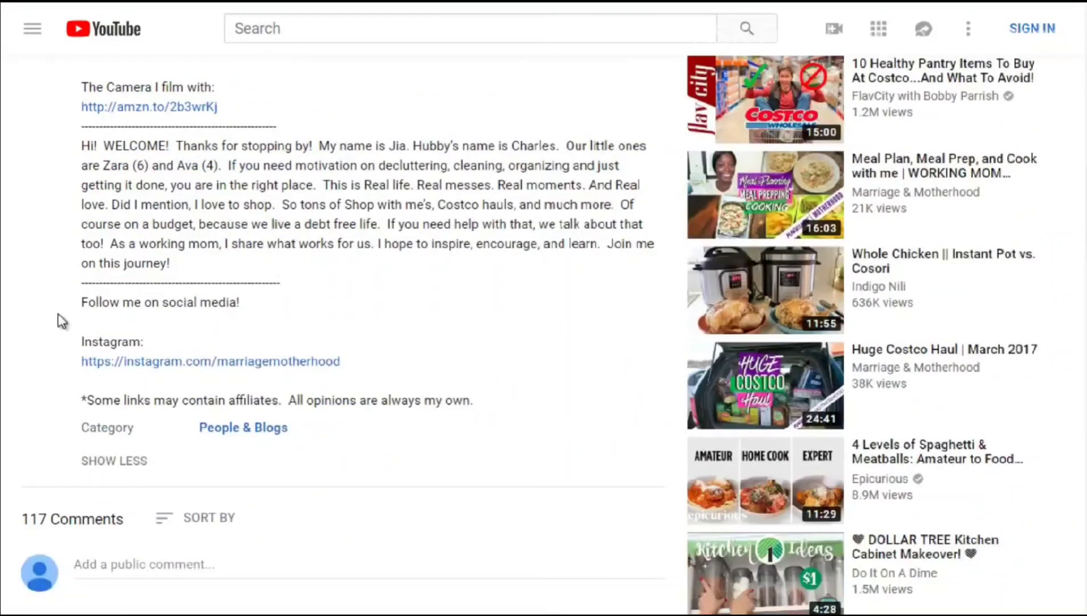
scroll(61, 321, up, 12)
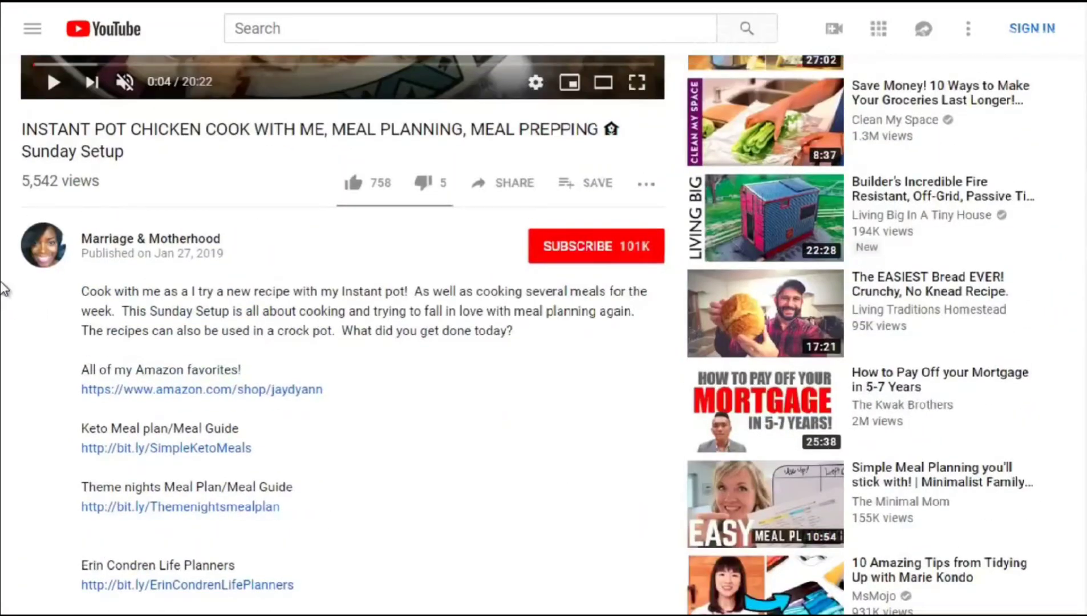
Select the full title of the Instant Pot chicken video, through "Sunday Setup", for copying.
scroll(4, 288, up, 3)
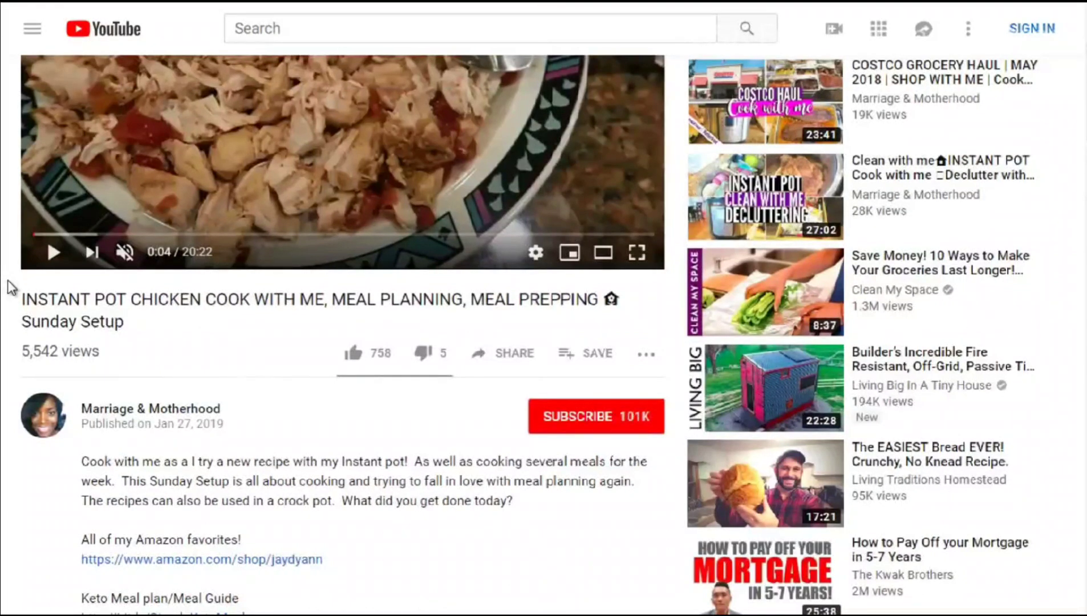
scroll(17, 273, down, 2)
drag(142, 243, 14, 234)
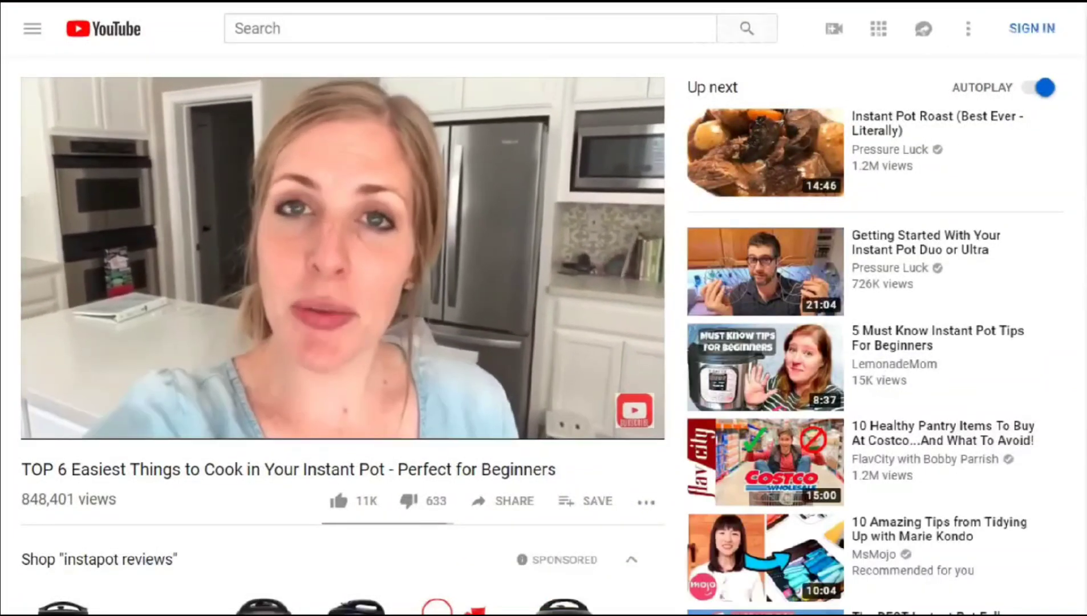
Pause the "TOP 6 Easiest Things to Cook in Your Instant Pot" video and look through the comments below it.
click(54, 422)
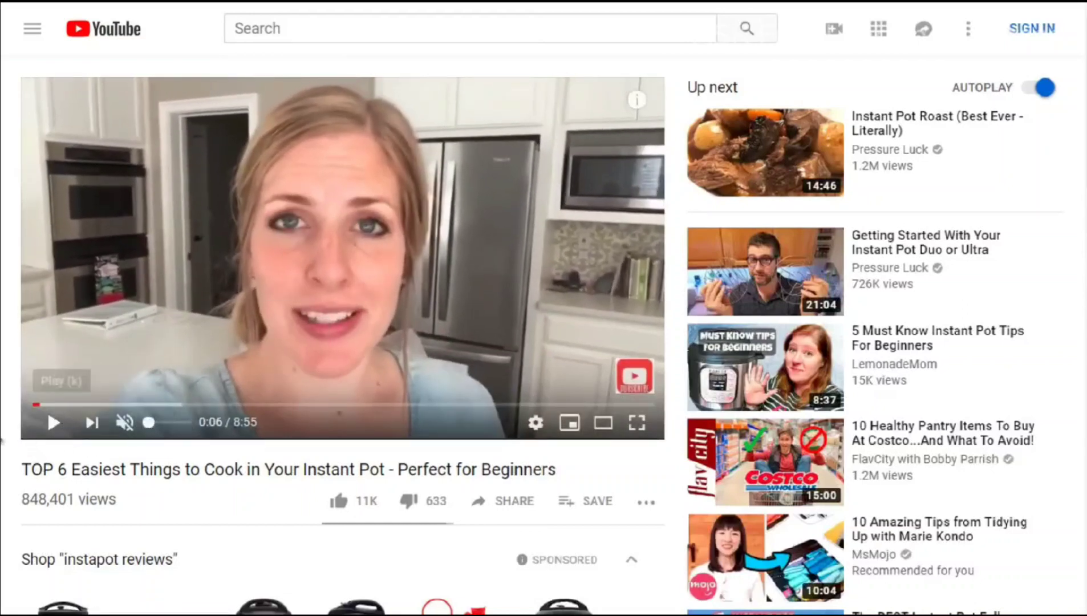
scroll(6, 440, down, 1)
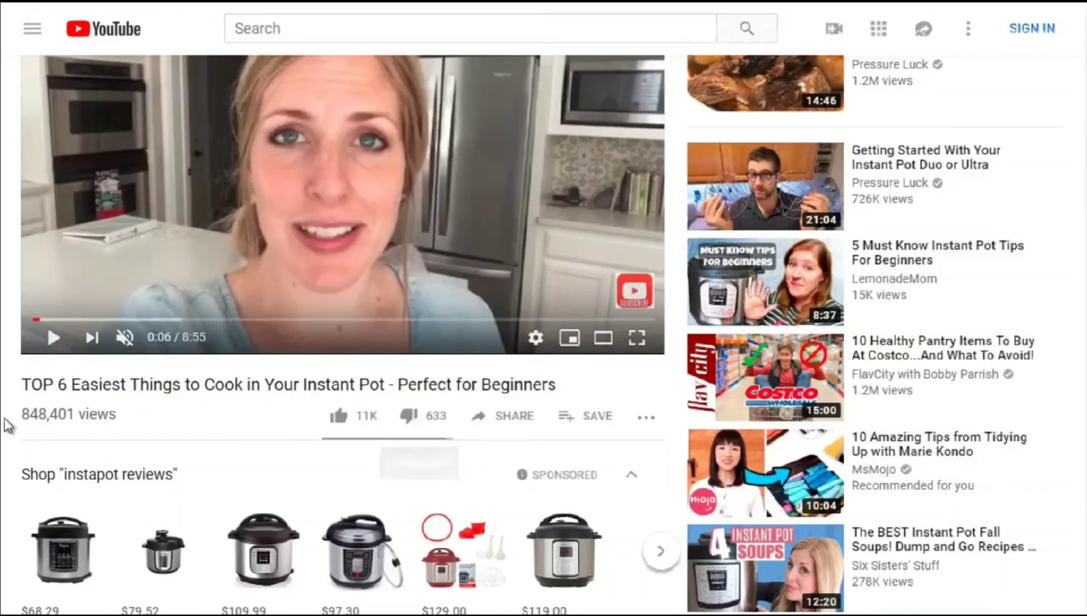
scroll(12, 418, down, 9)
scroll(12, 417, down, 6)
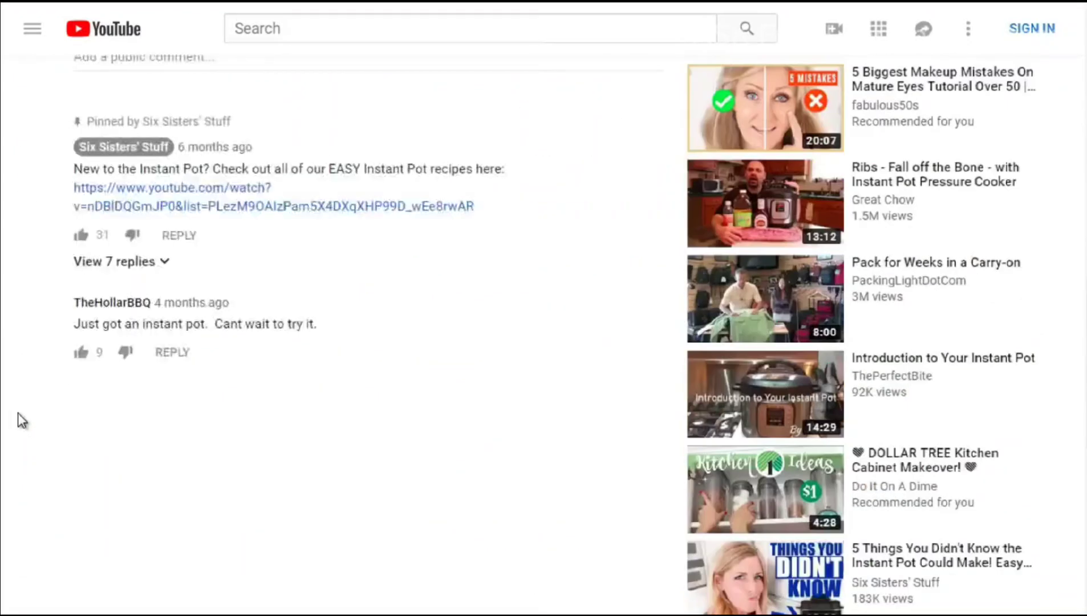
scroll(18, 420, up, 2)
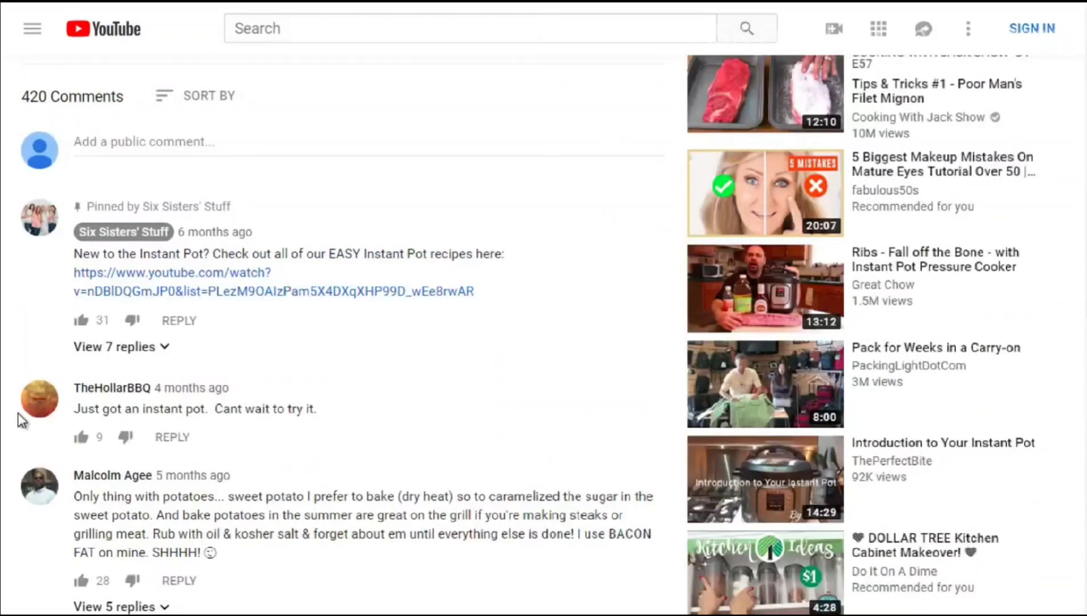
scroll(17, 413, up, 15)
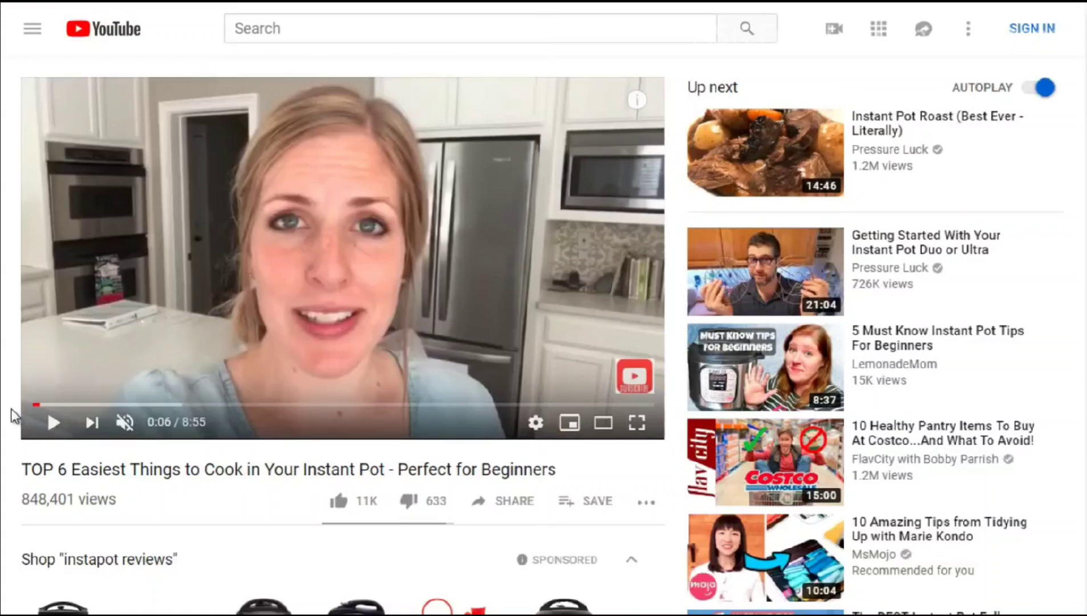
Check the video's short description and select its title, "TOP 6 Easiest Things to Cook in Your Instant Pot - Perfect for Beginners", for copying.
scroll(14, 416, down, 7)
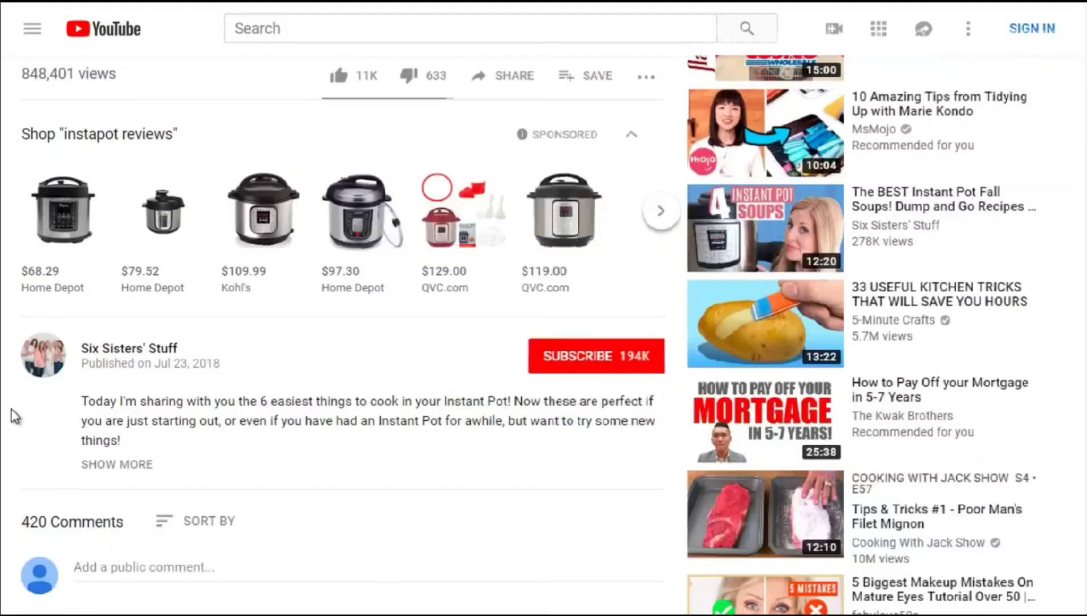
scroll(14, 416, up, 6)
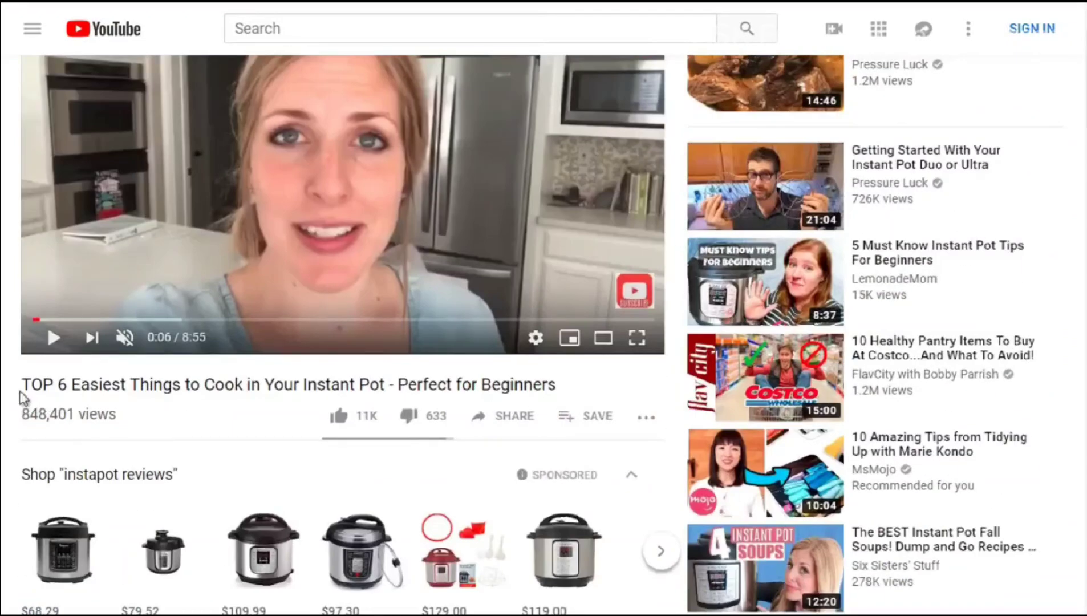
drag(405, 360, 562, 383)
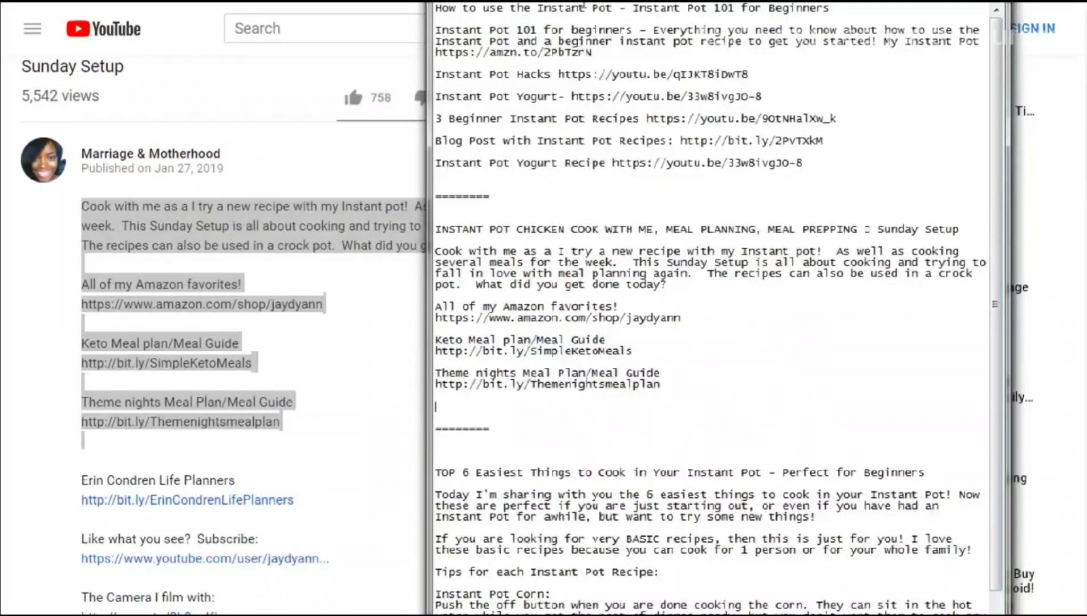
Reposition the Notepad window over the YouTube page and widen it so the collected titles and descriptions read comfortably.
drag(581, 1, 547, 1)
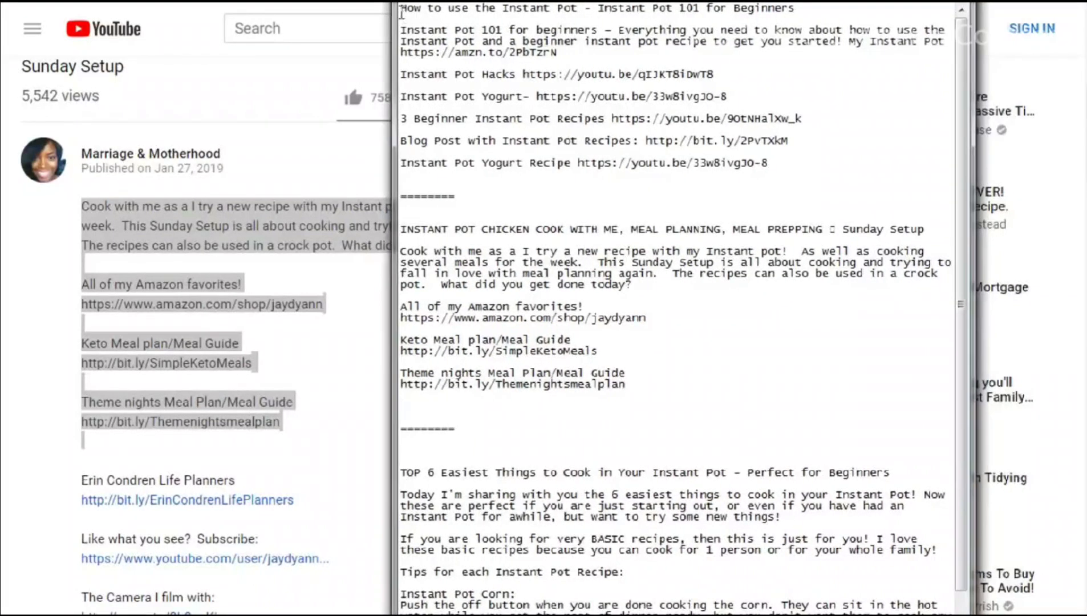
drag(400, 8, 868, 178)
drag(627, 373, 424, 218)
scroll(660, 370, down, 1)
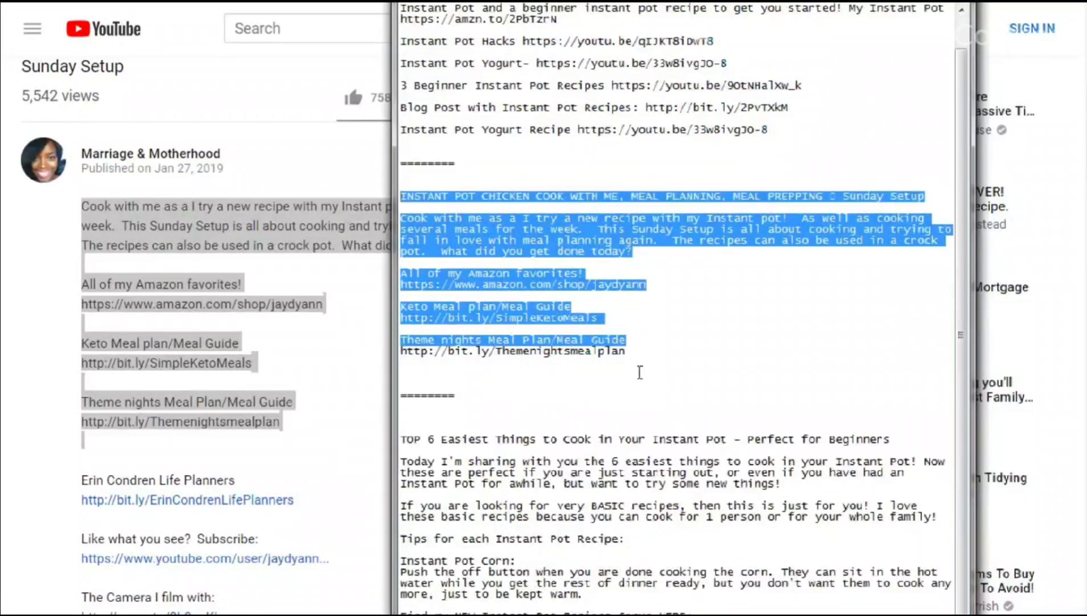
drag(634, 1, 652, 122)
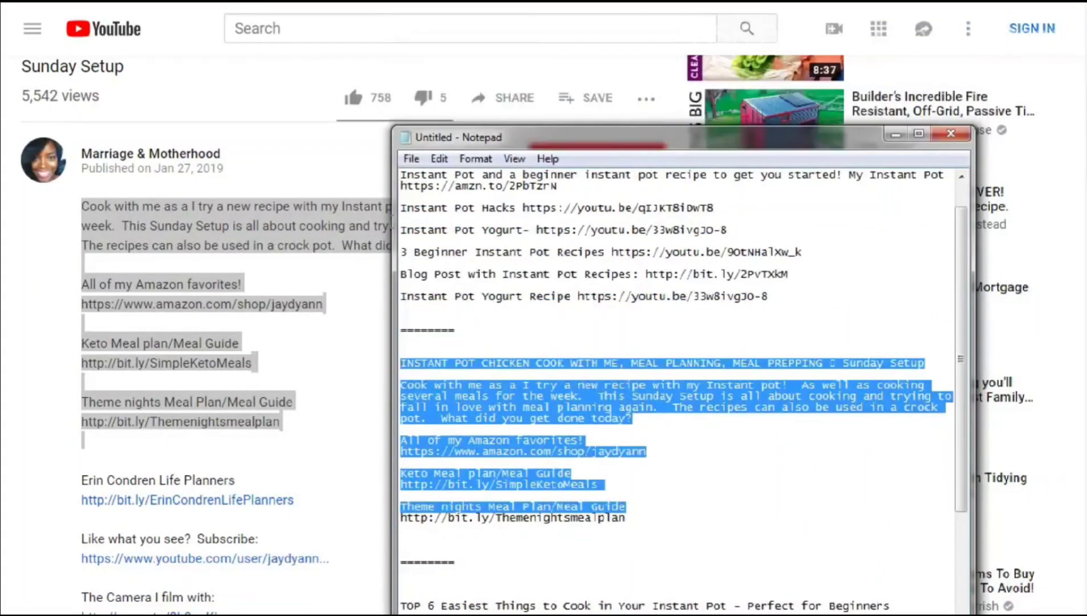
drag(392, 227, 150, 263)
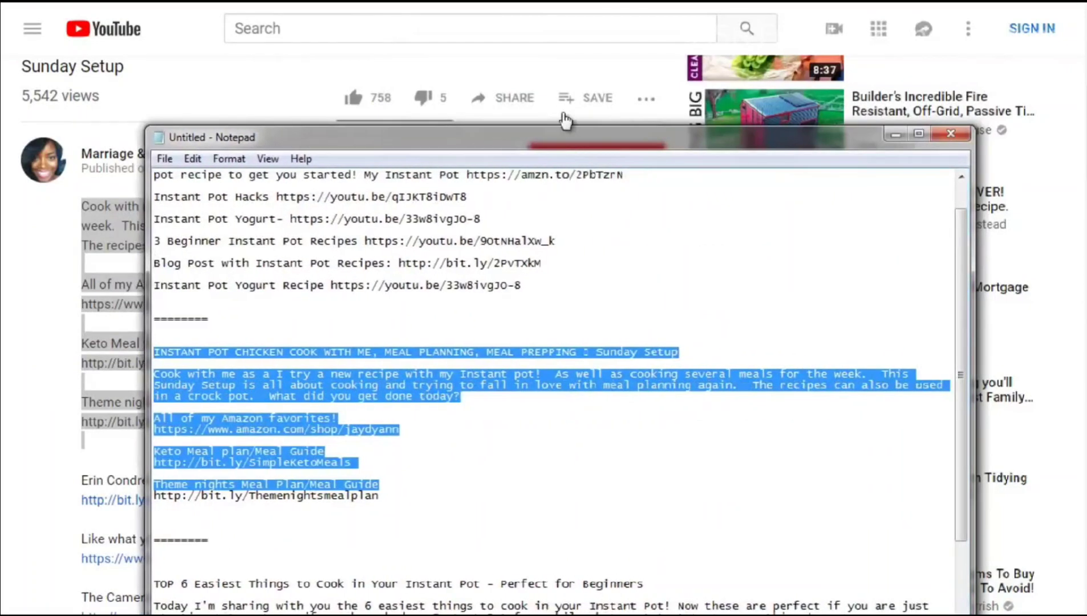
drag(567, 139, 604, 11)
click(385, 256)
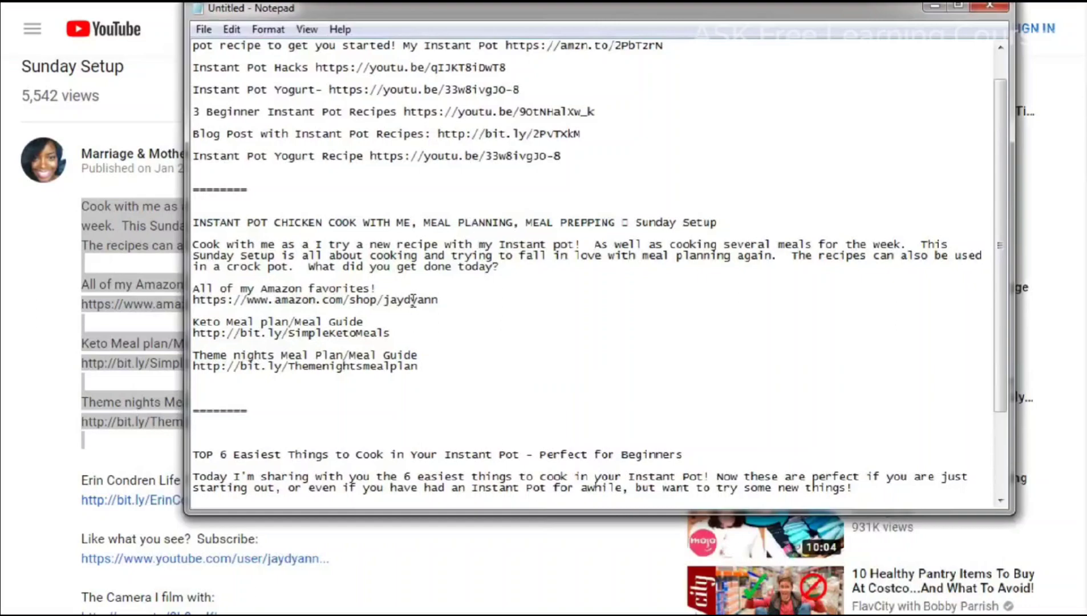
Compare the wording of the three collected video titles, highlighting the phrases after the dash or emoji and the opening of the "TOP 6" title.
scroll(412, 300, down, 3)
scroll(372, 236, up, 4)
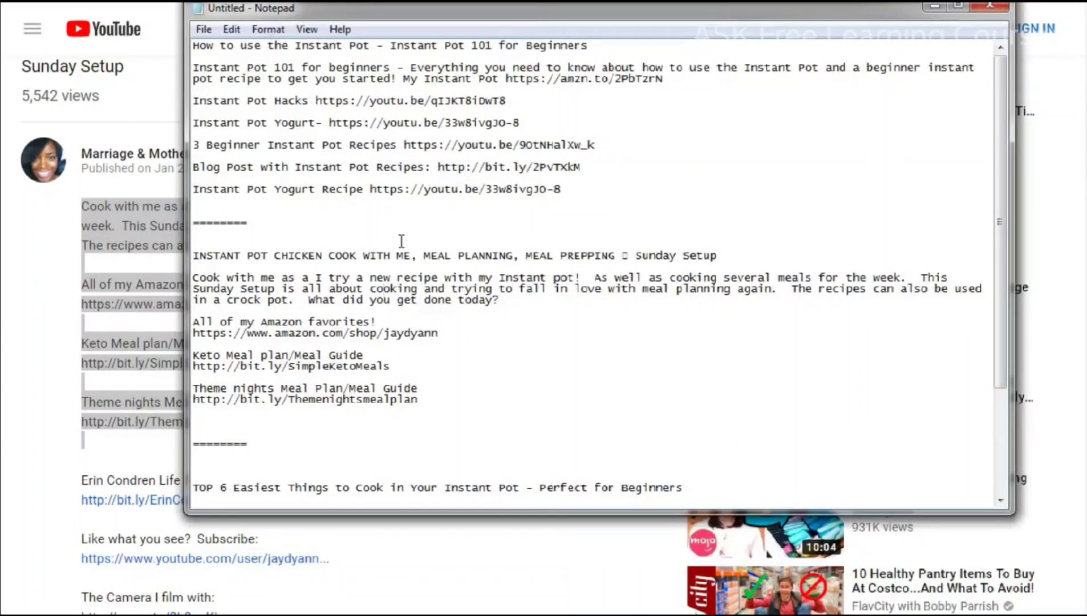
drag(619, 42, 427, 35)
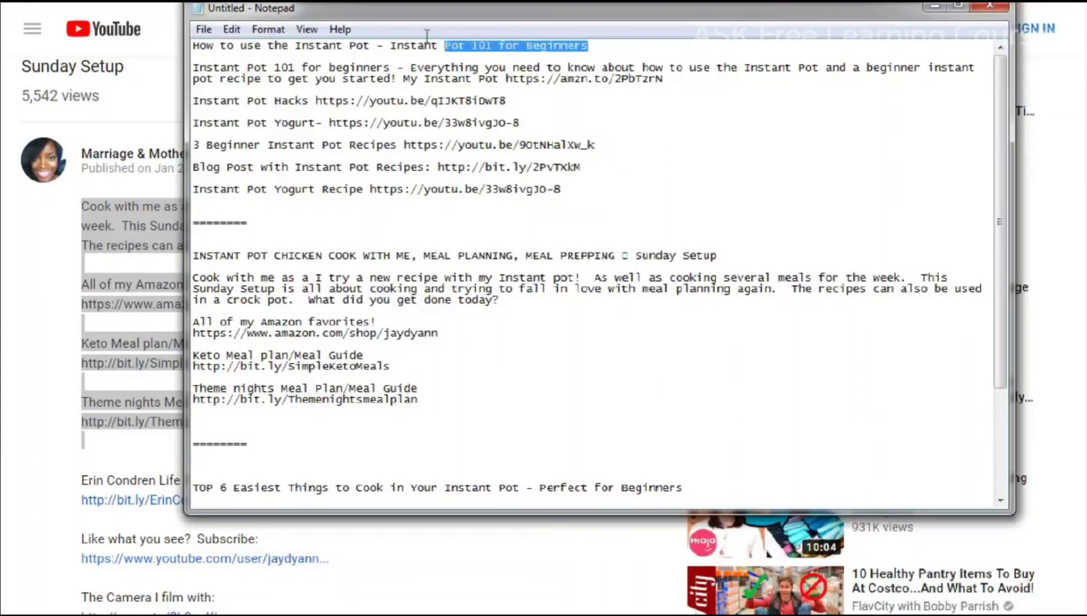
scroll(363, 239, down, 3)
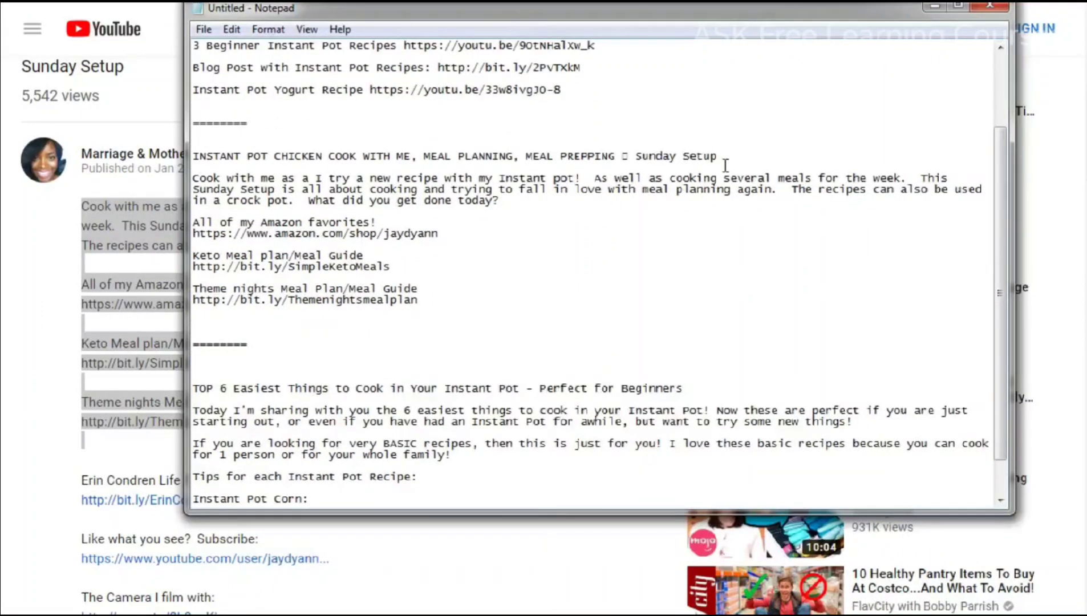
drag(720, 157, 625, 149)
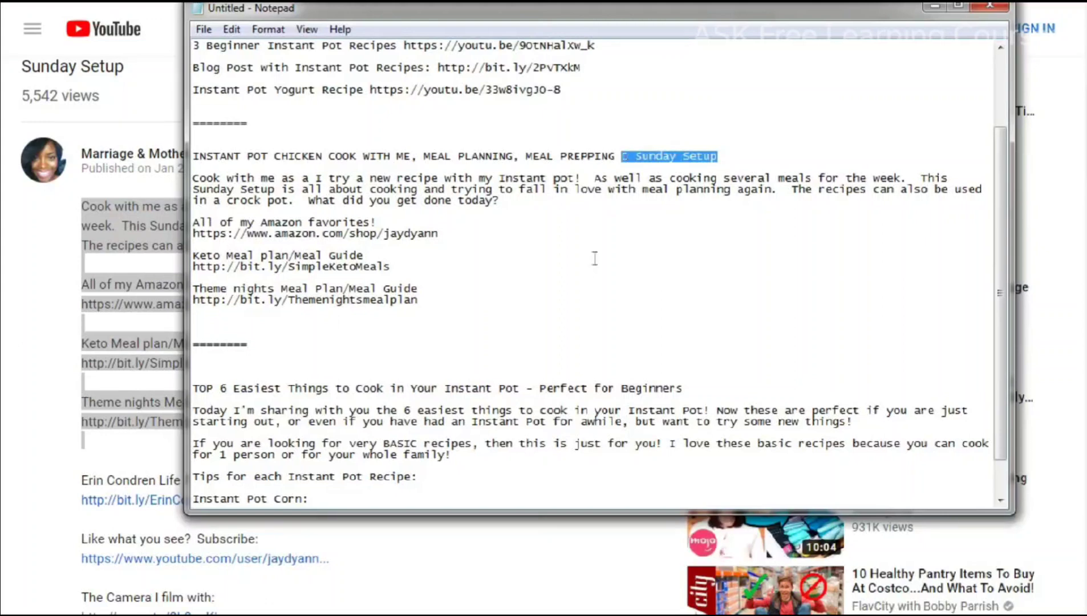
scroll(587, 283, down, 2)
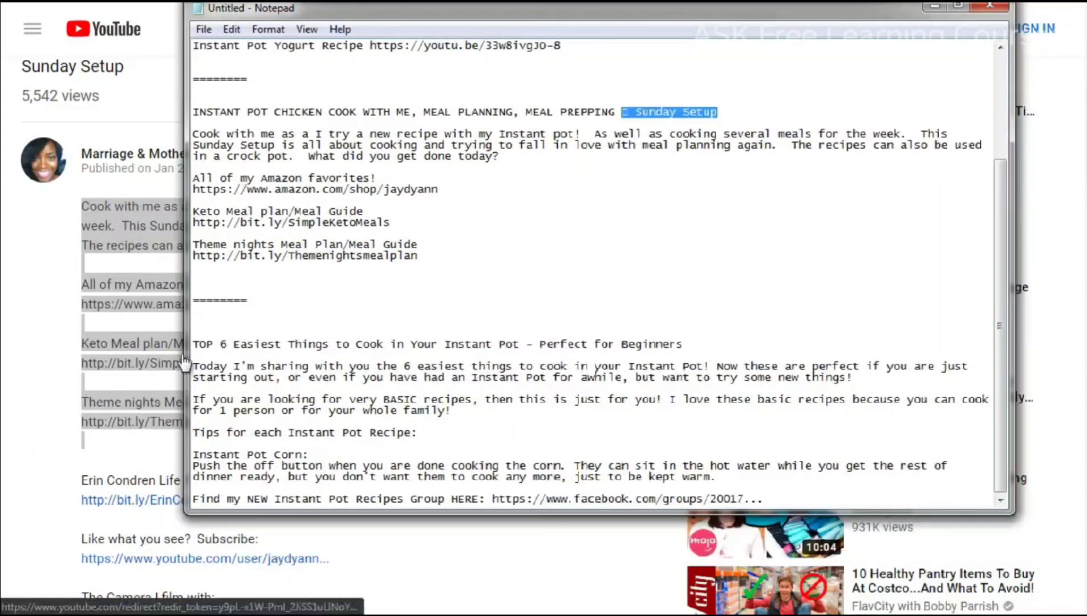
drag(193, 344, 355, 345)
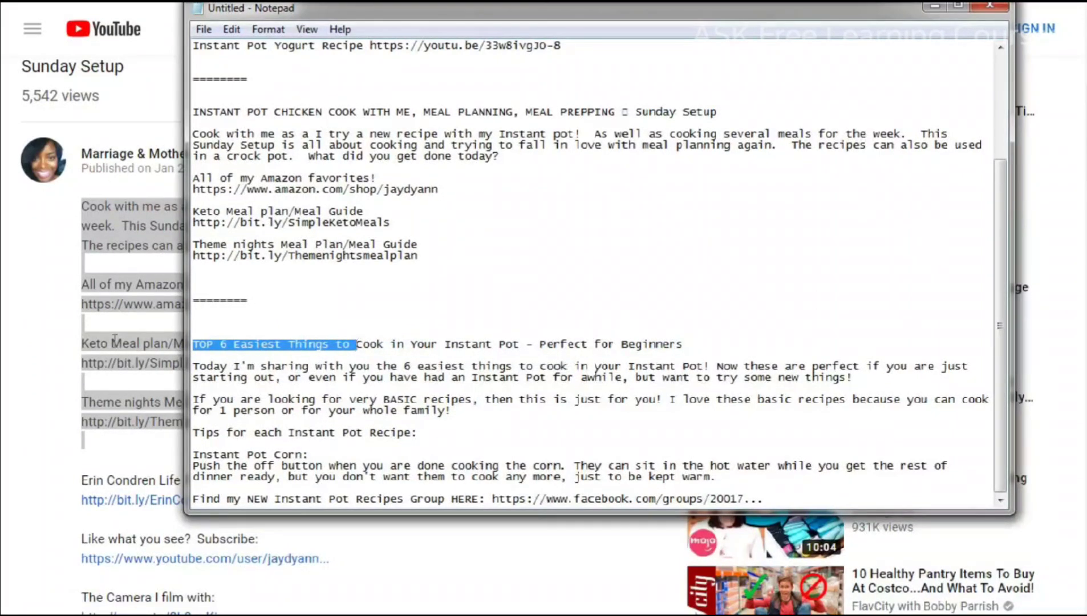
drag(705, 343, 538, 345)
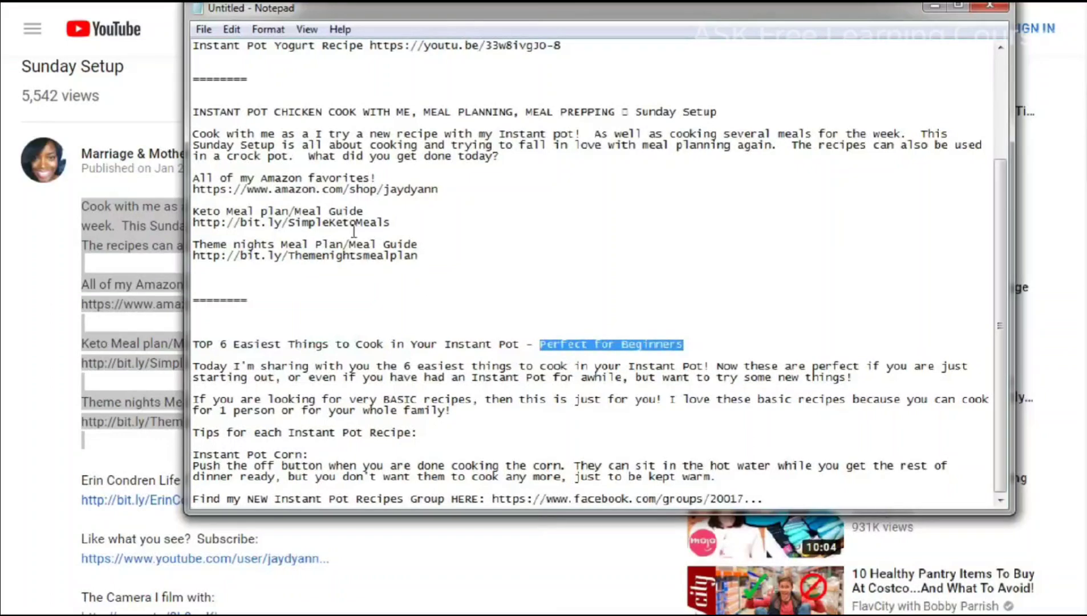
Review the collected titles again and highlight the Instant Pot chicken title's ending from "MEAL PREPPING" through "Sunday Setup".
scroll(353, 231, up, 5)
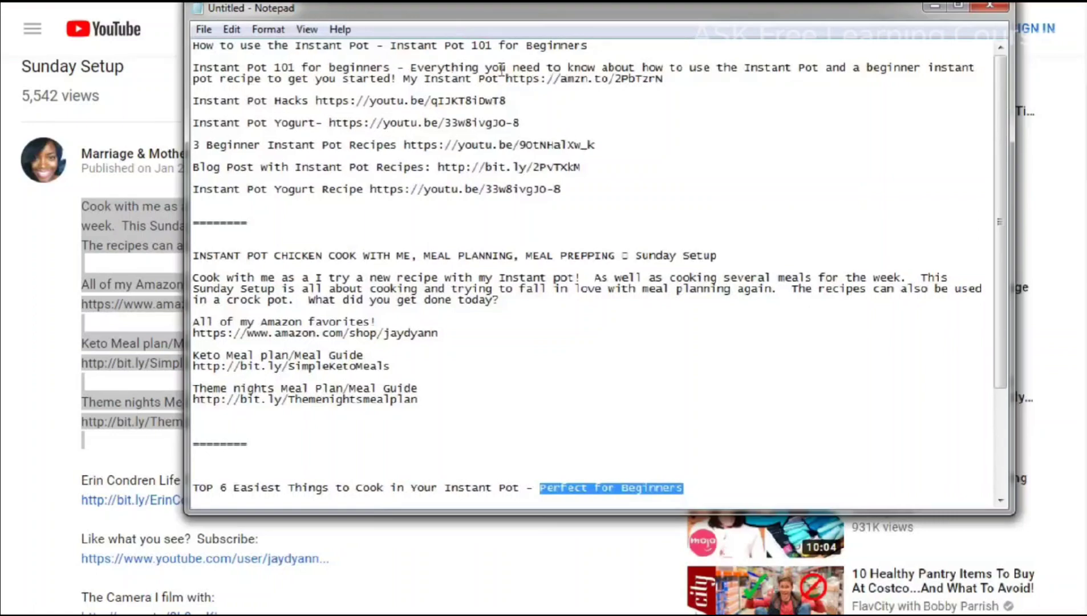
scroll(597, 307, down, 3)
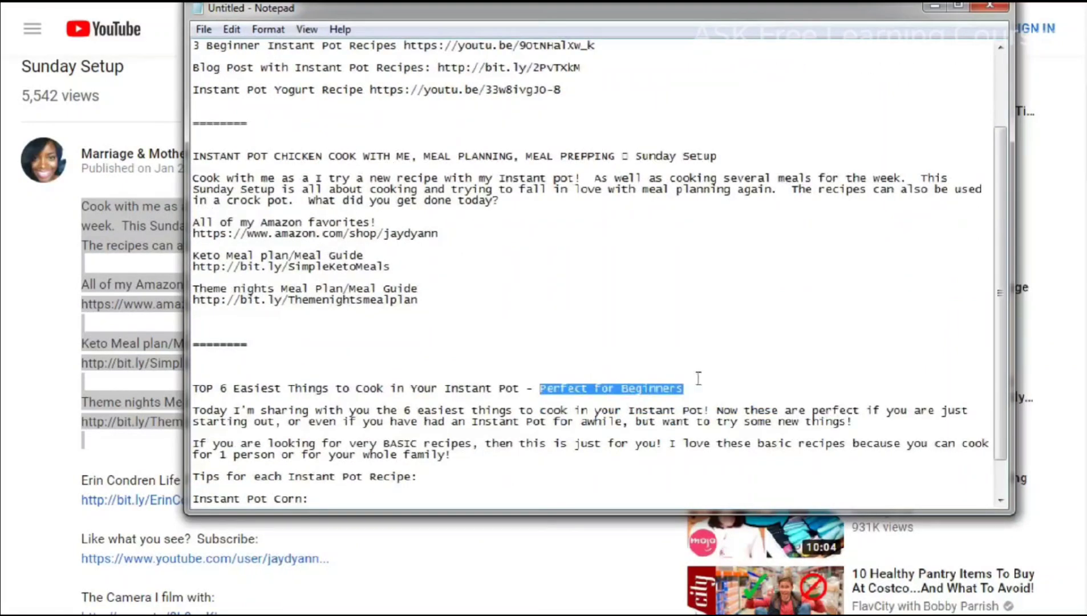
scroll(711, 386, up, 1)
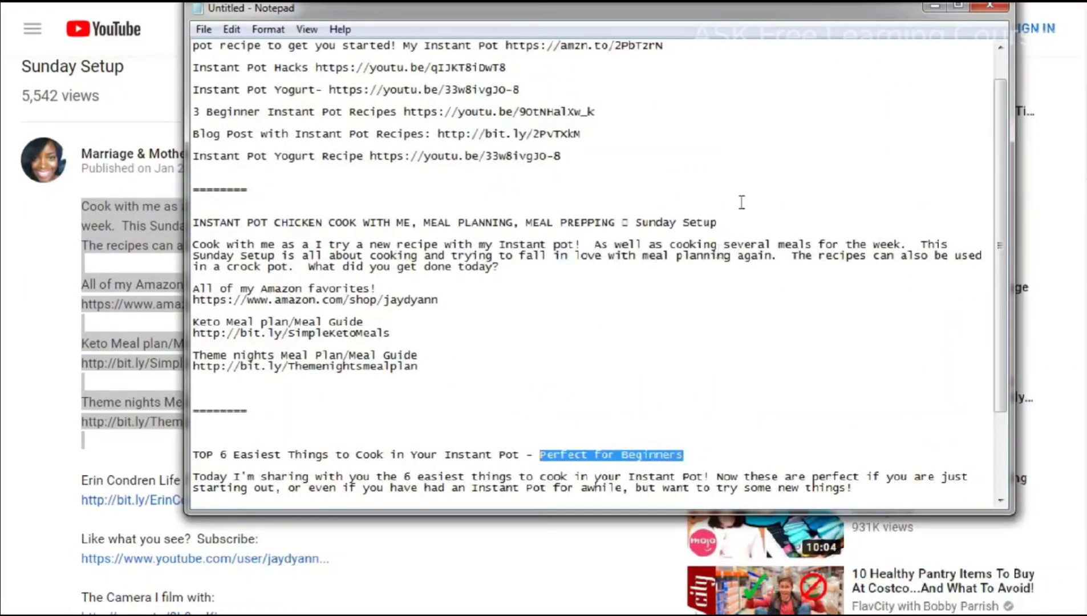
click(528, 232)
key(shift+Up)
key(shift+Down)
key(shift+Up)
key(shift+Down)
shift+click(526, 223)
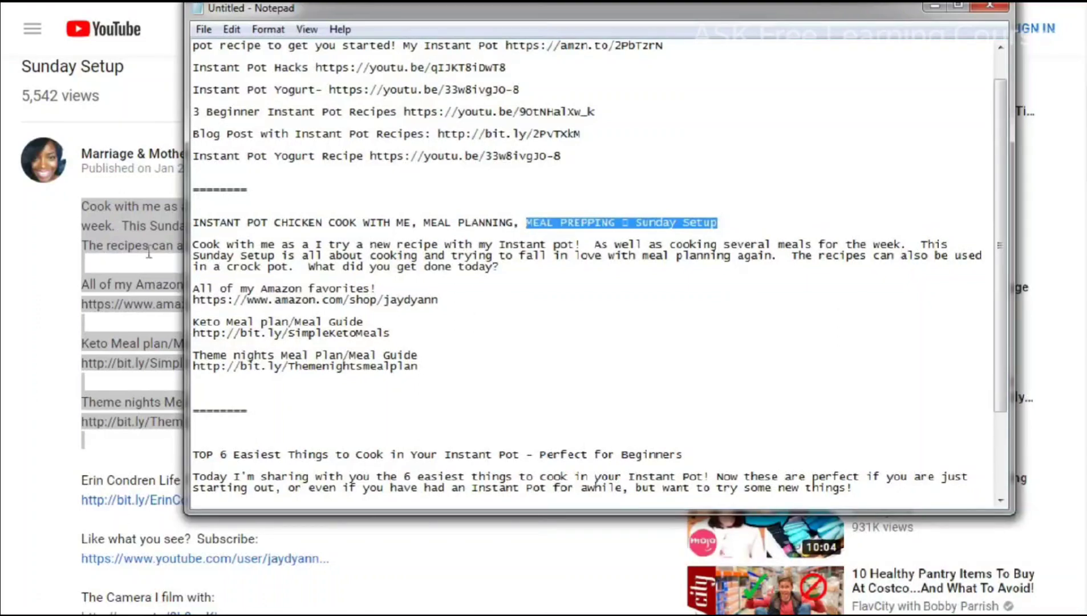
Leave the Notepad notes and open the Social Blade website from the Google results for "social blade".
click(75, 199)
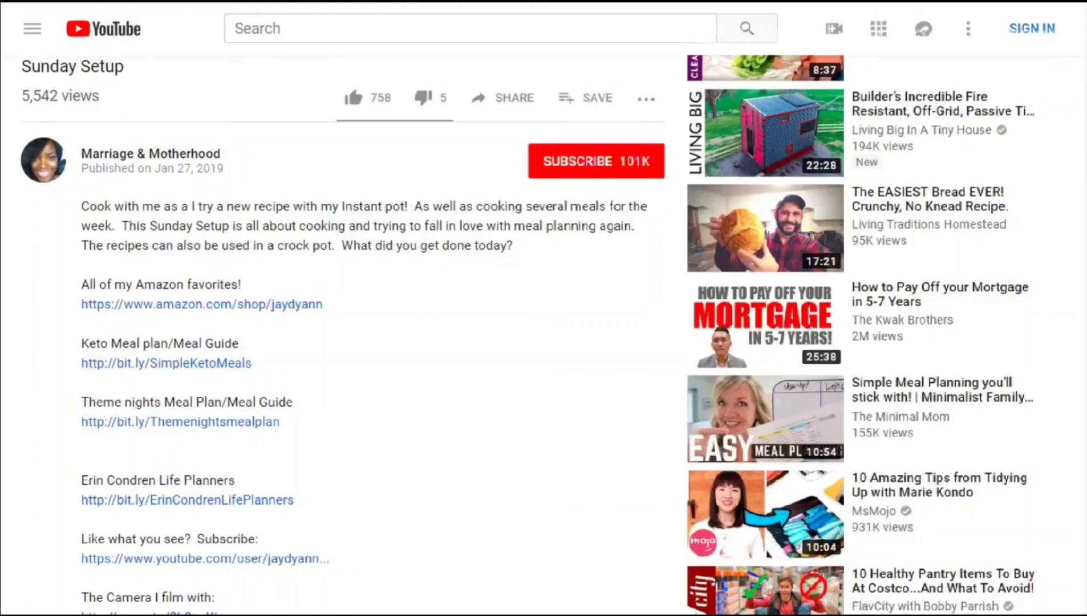
key(ctrl+shift+n)
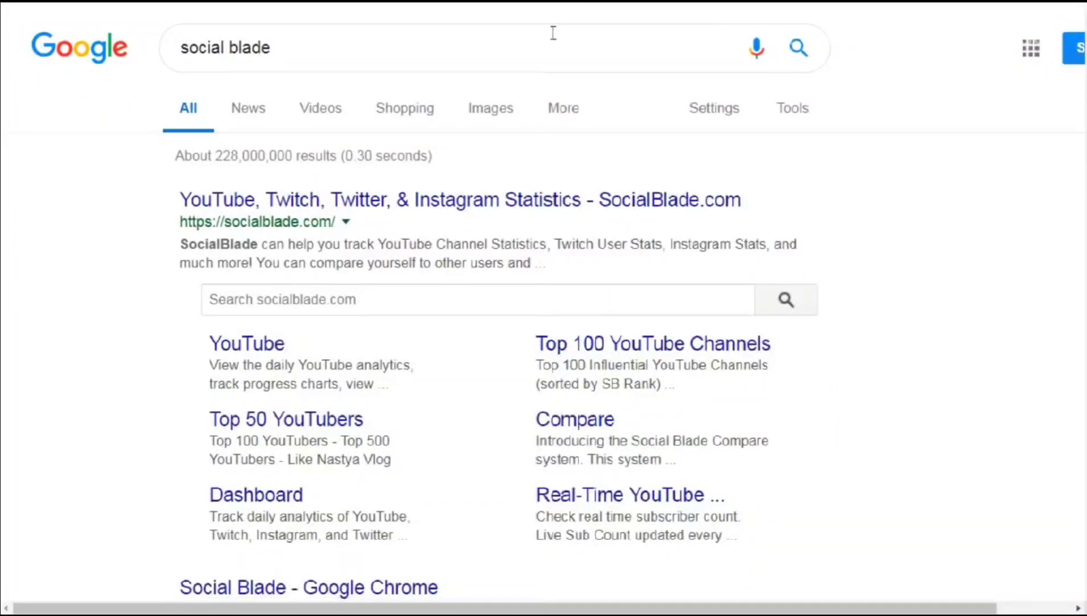
click(223, 200)
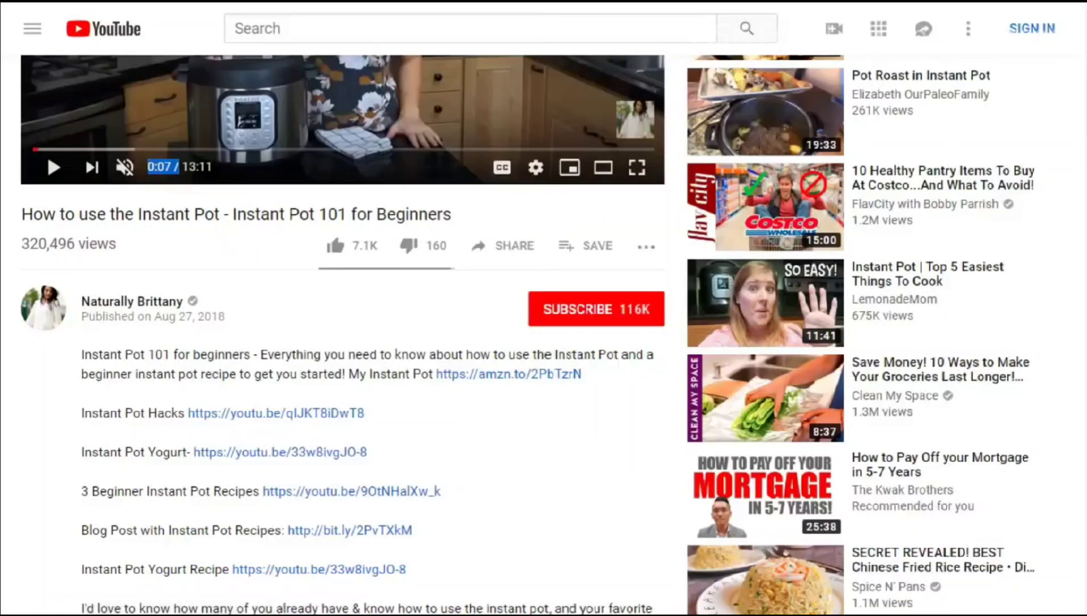
Copy the channel name Naturally Brittany from the Instant Pot 101 video page and search for it on Social Blade.
drag(211, 303, 80, 302)
key(ctrl+c)
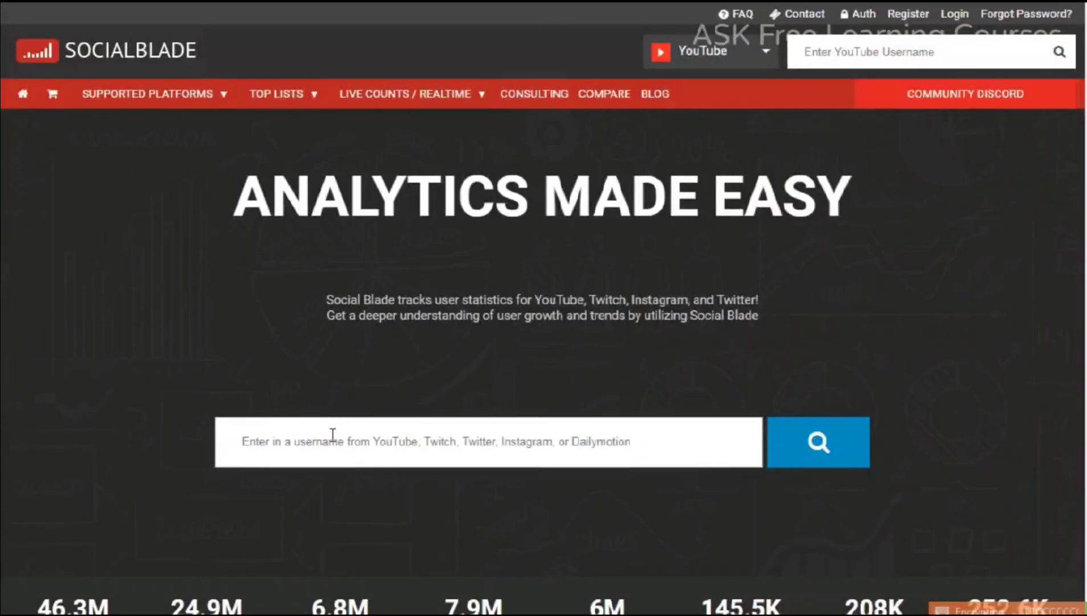
click(334, 435)
key(ctrl+v)
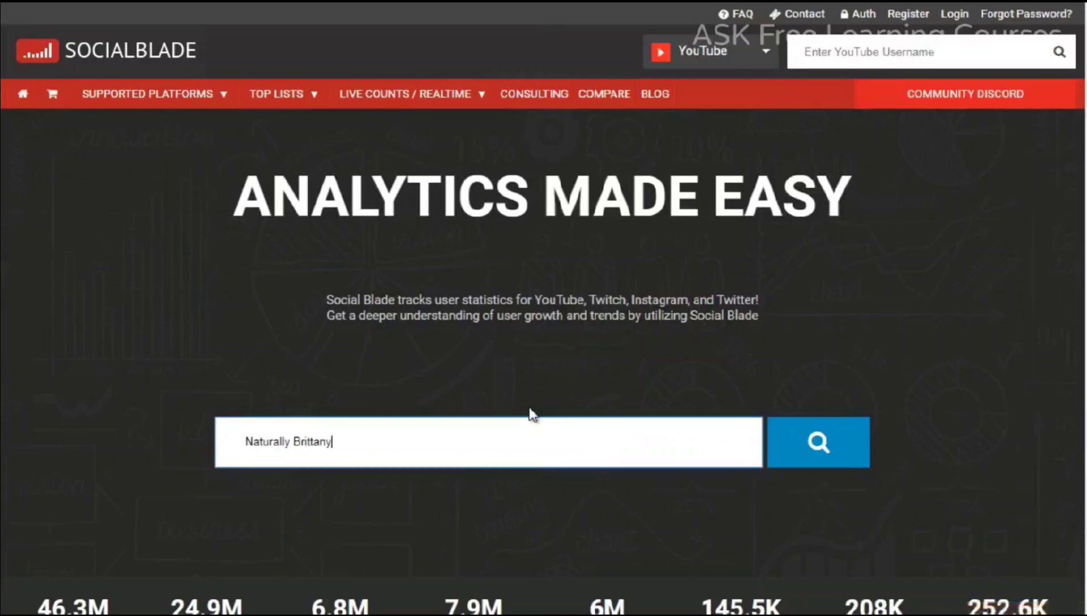
click(821, 443)
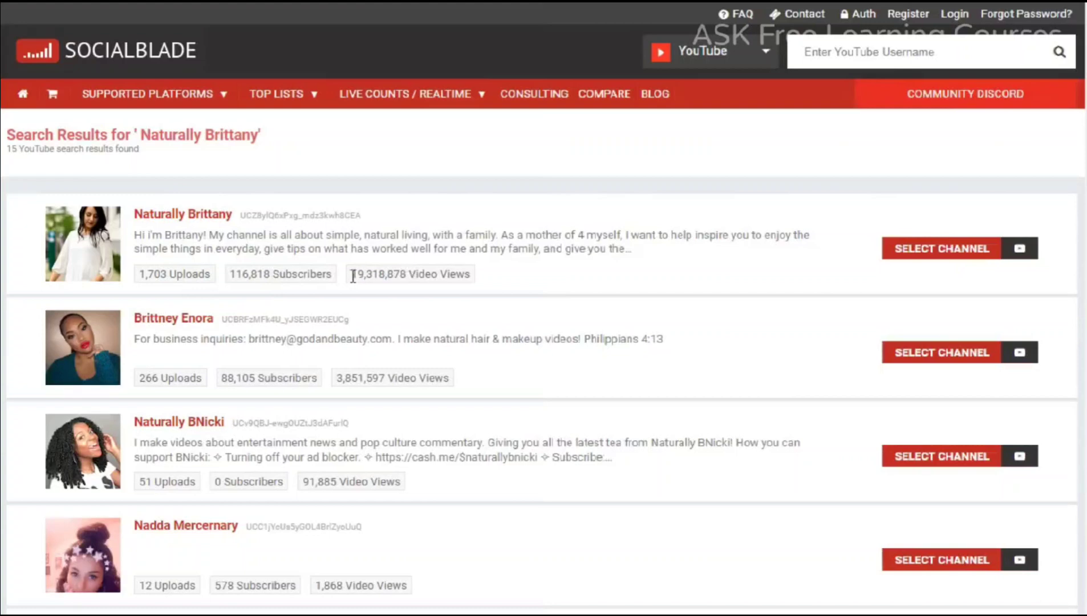
Check the total video views listed for the Naturally Brittany channel in the first search result.
drag(353, 276, 408, 278)
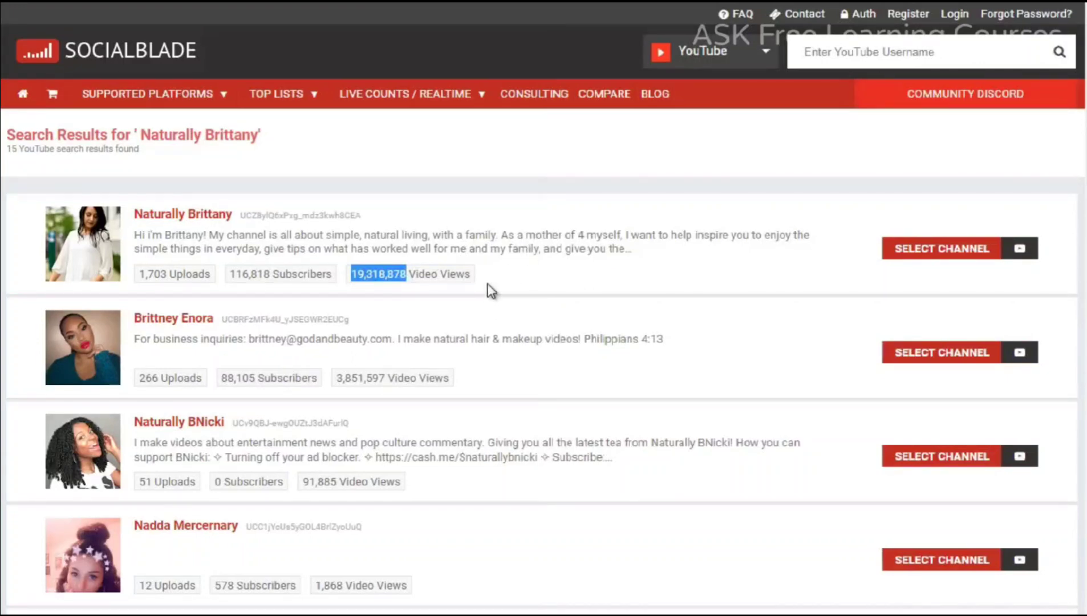
right_click(211, 220)
key(Escape)
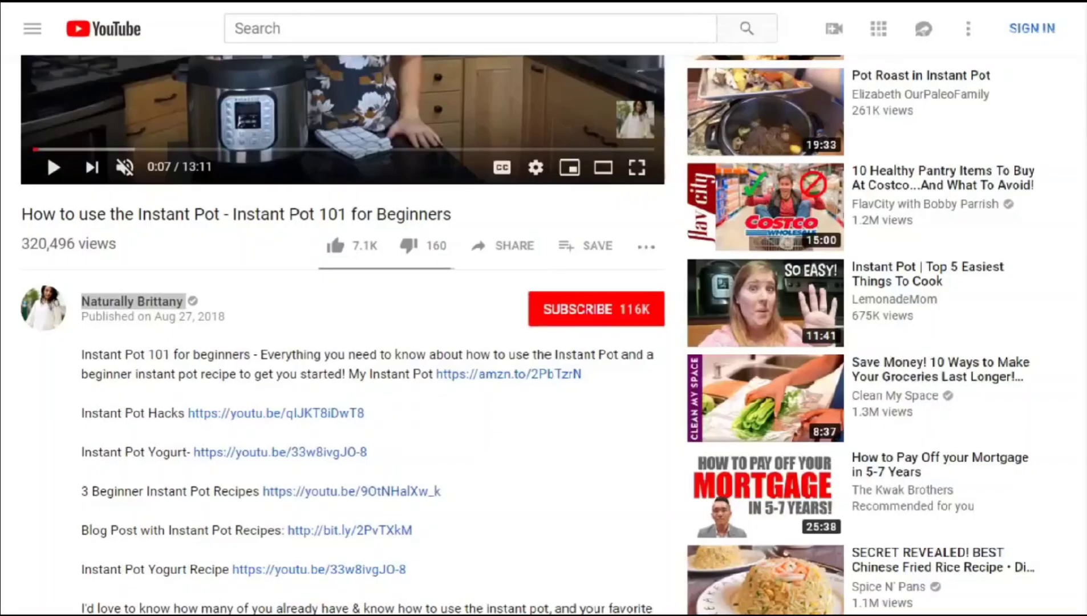
Copy the channel name Marriage & Motherhood from its video page, search for it on Social Blade and open the matching channel.
drag(81, 301, 186, 301)
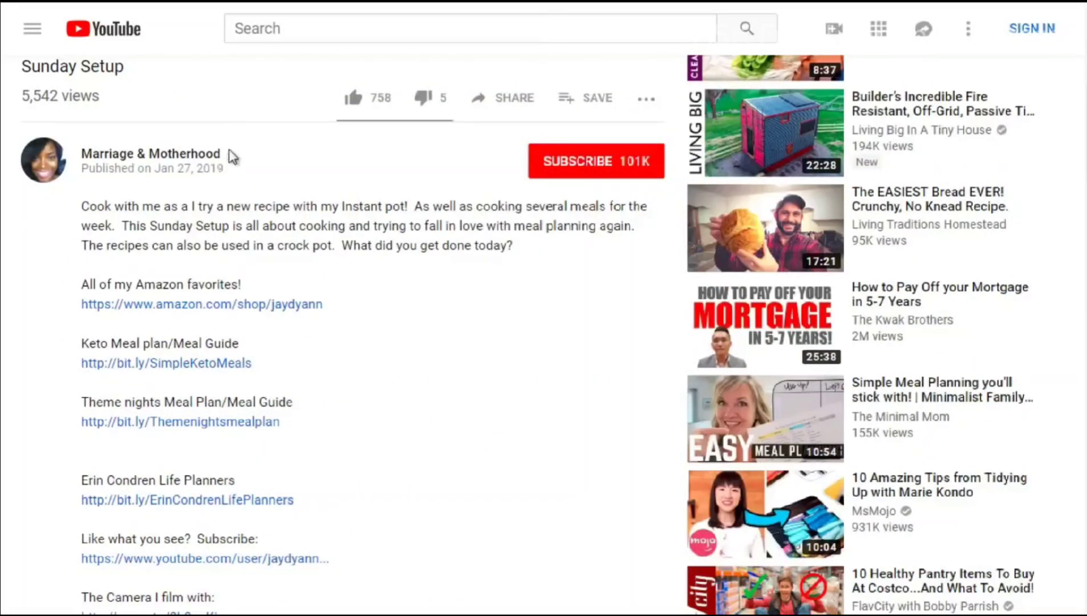
drag(223, 154, 78, 155)
key(ctrl+c)
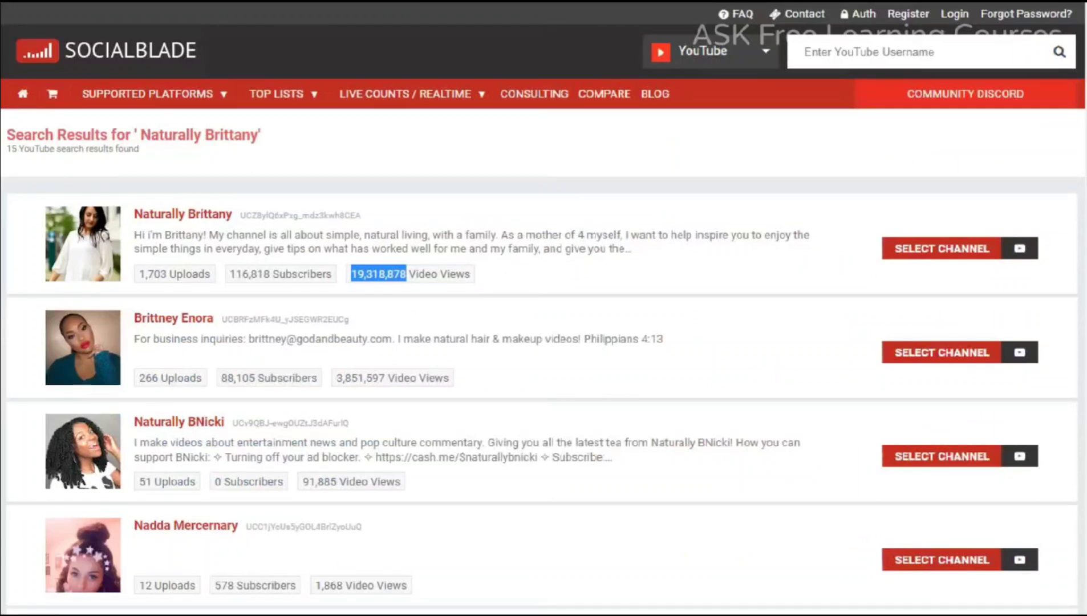
click(819, 43)
key(ctrl+v)
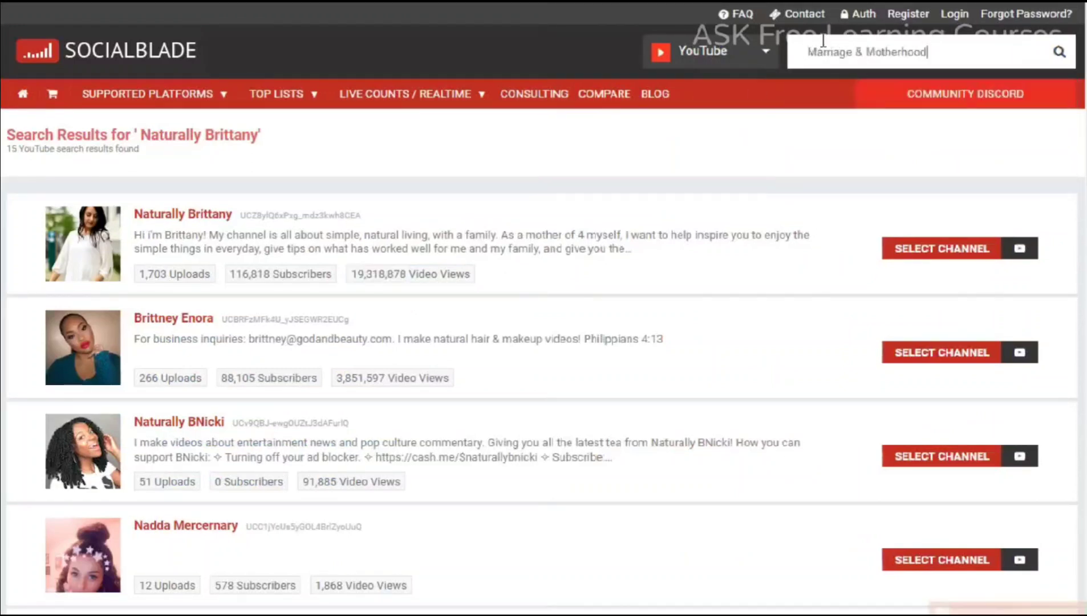
key(Return)
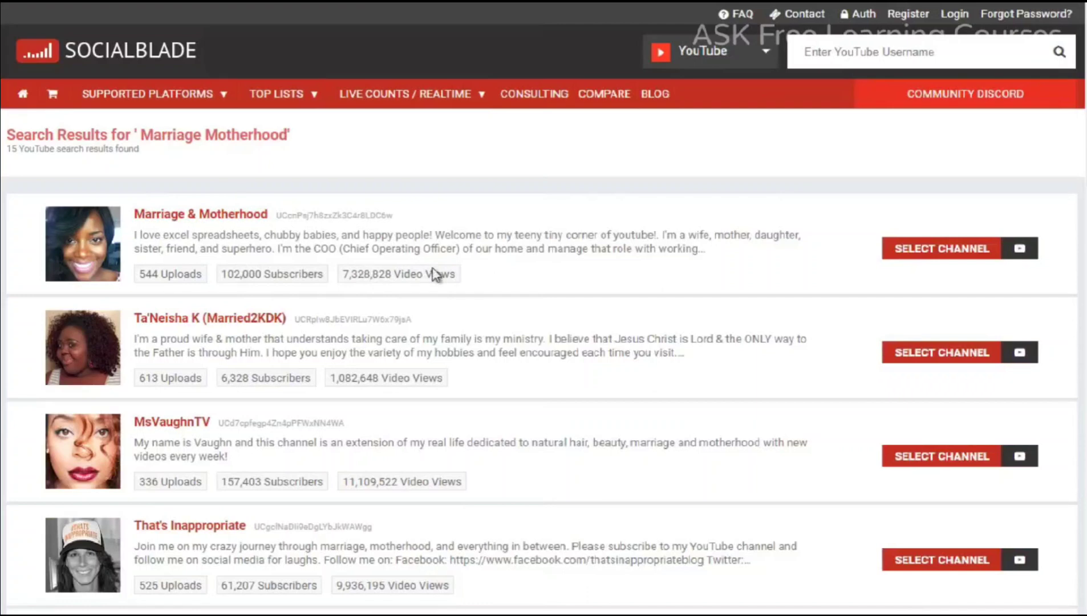
right_click(225, 214)
click(234, 223)
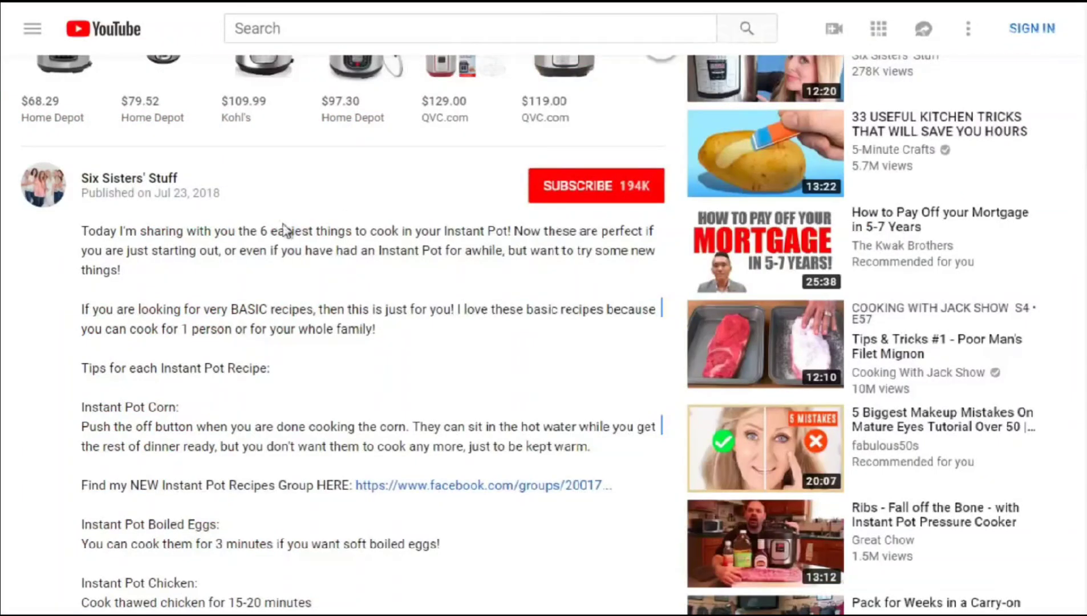
Copy the channel name Six Sisters' Stuff from the "TOP 6 Easiest Things" video page and search for it on Social Blade.
scroll(199, 197, up, 10)
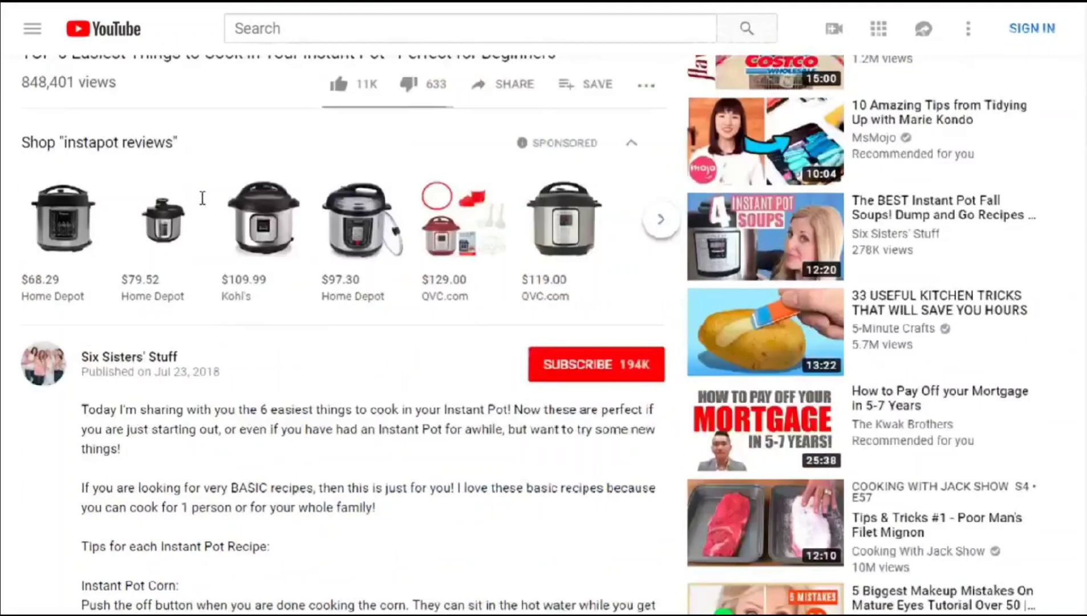
scroll(200, 196, down, 8)
scroll(200, 197, down, 1)
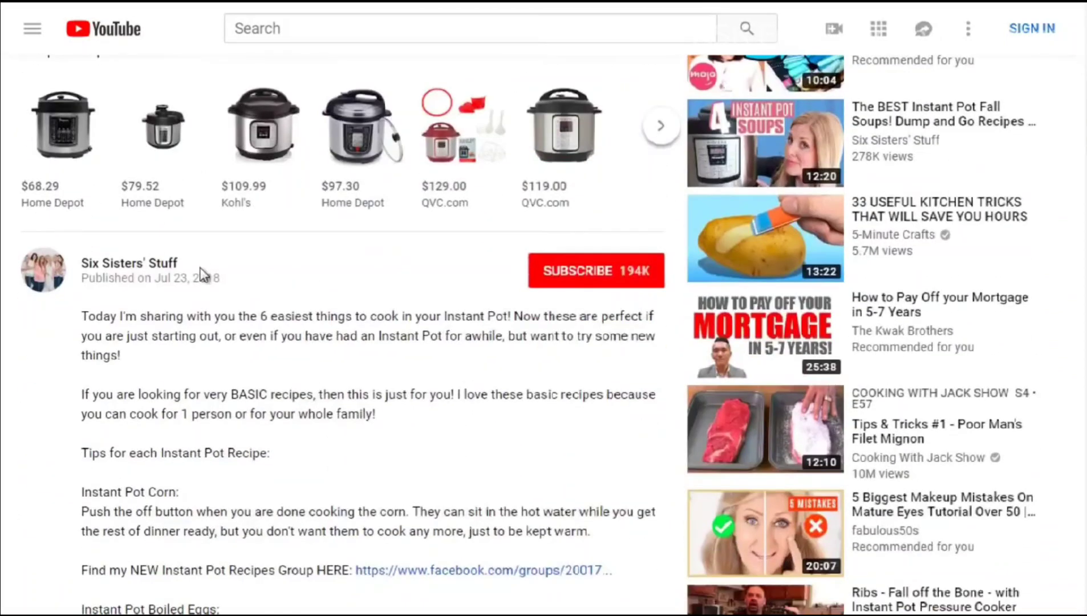
drag(179, 263, 79, 263)
key(ctrl+c)
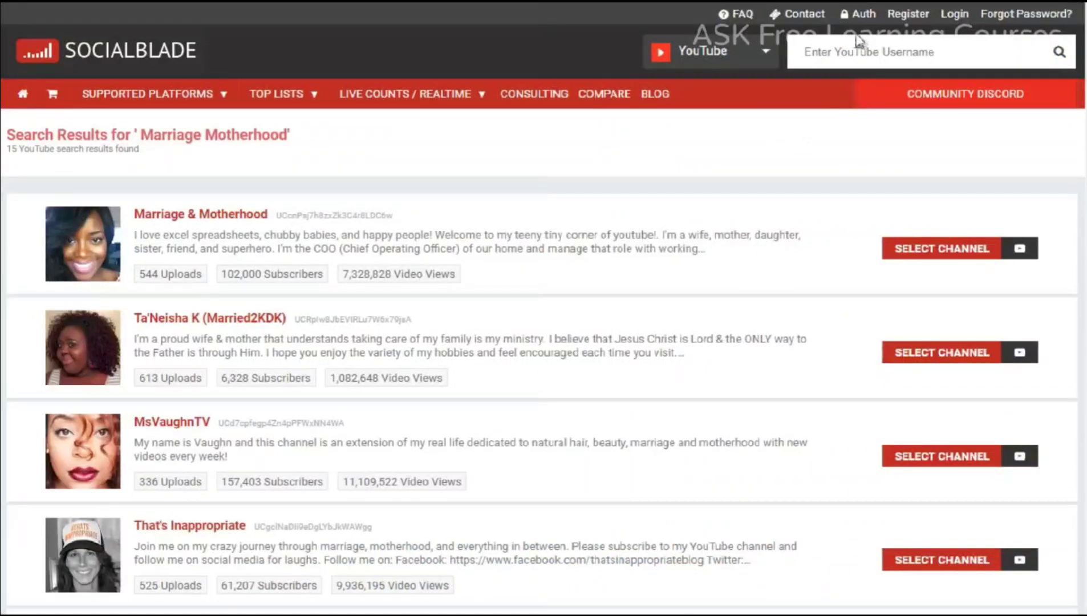
click(860, 59)
key(ctrl+v)
key(Return)
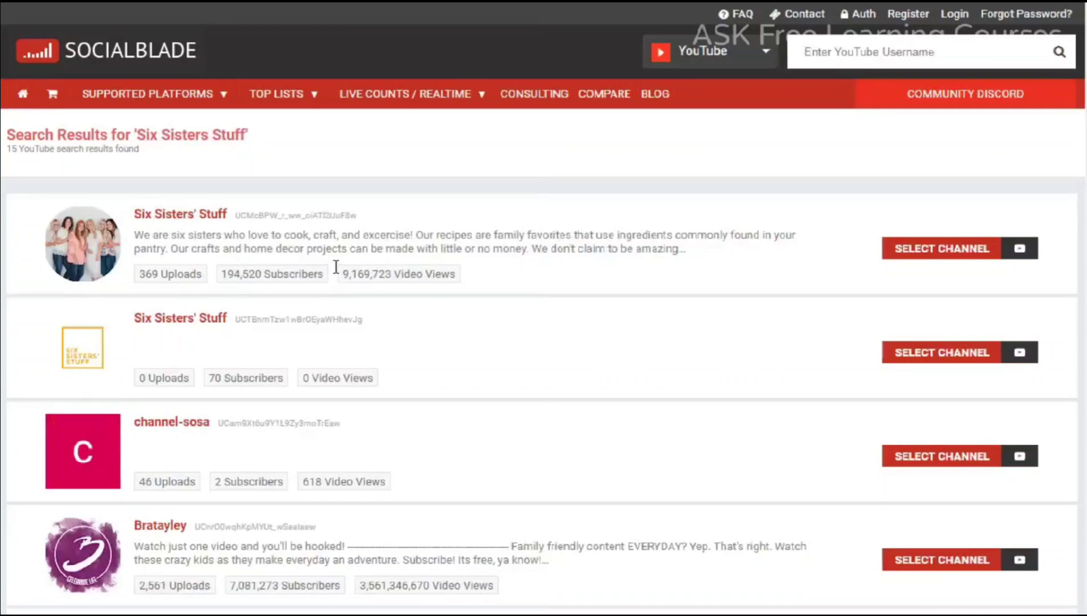
Open the statistics page of the first Six Sisters' Stuff result and review its grade, ranks, 30-day figures and estimated earnings.
right_click(188, 216)
click(228, 234)
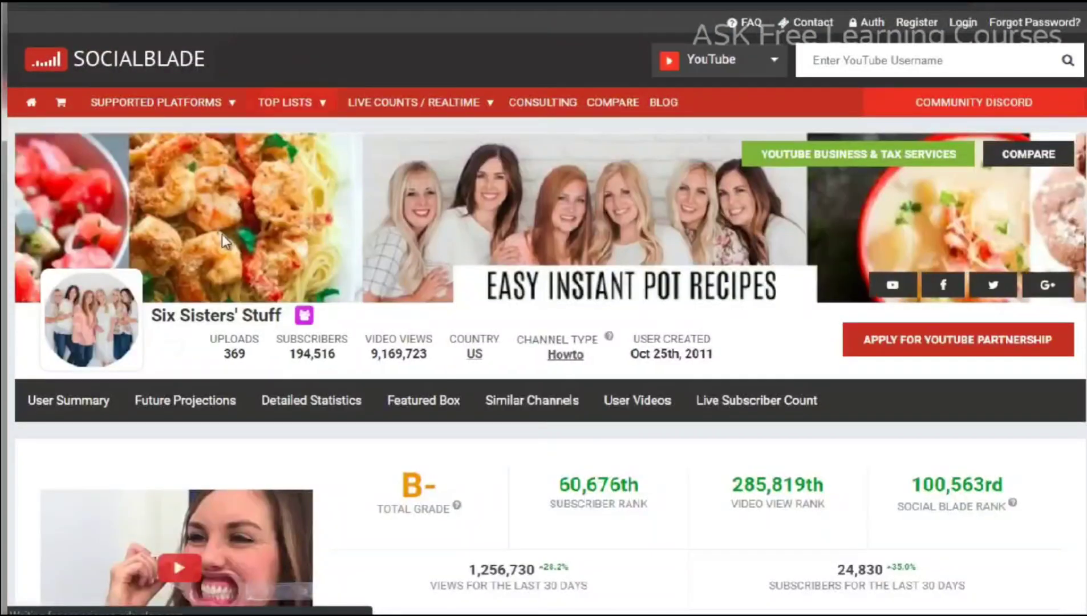
scroll(222, 234, down, 5)
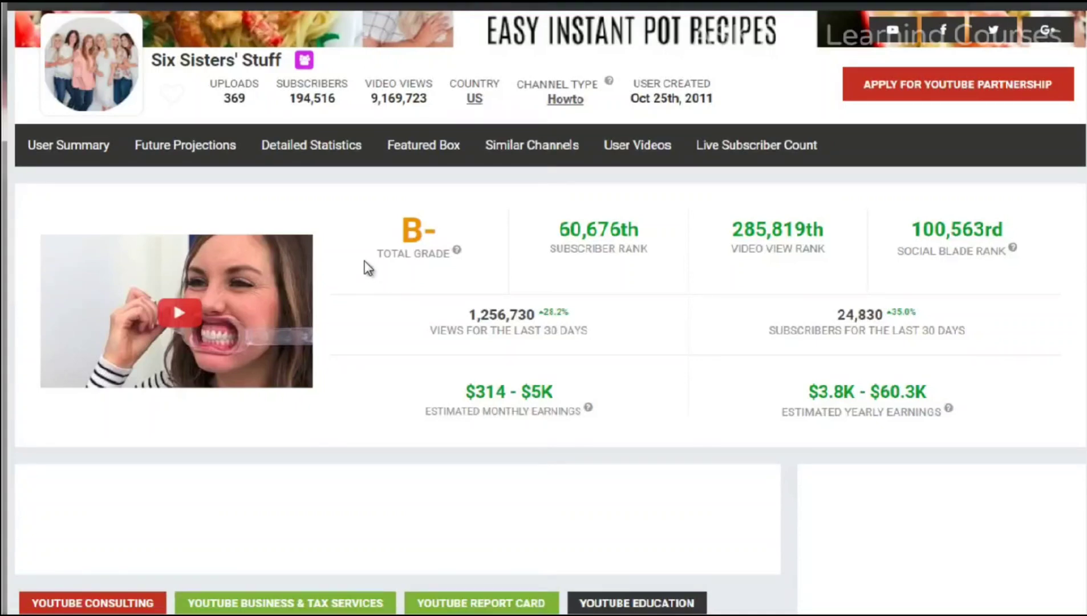
Review the daily subscriber, view and earnings statistics for Six Sisters' Stuff, and compare them with the Naturally Brittany channel's Social Blade figures.
scroll(368, 268, up, 2)
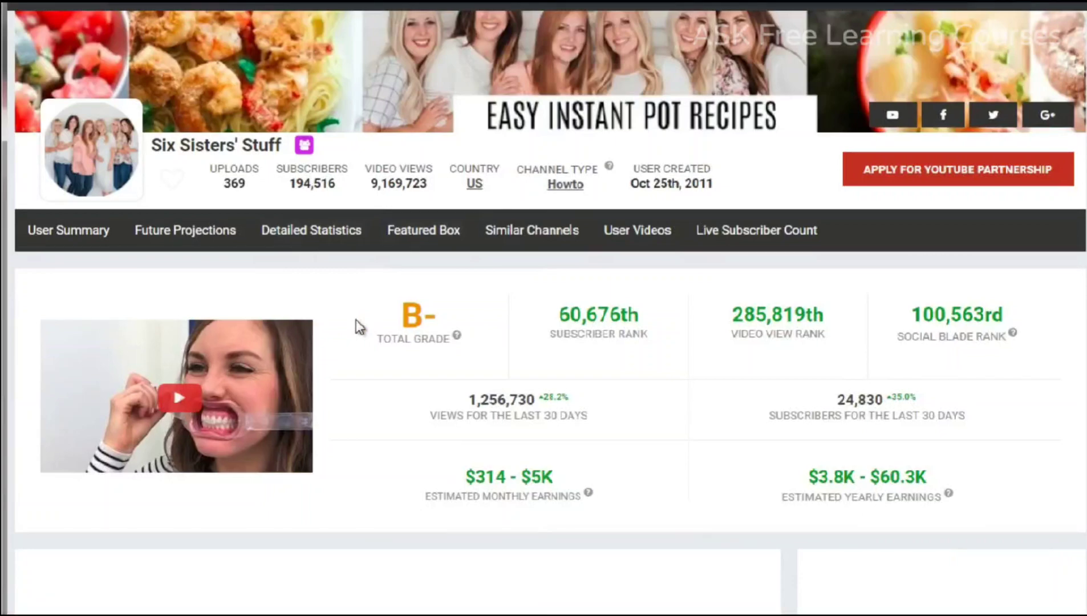
scroll(356, 319, down, 10)
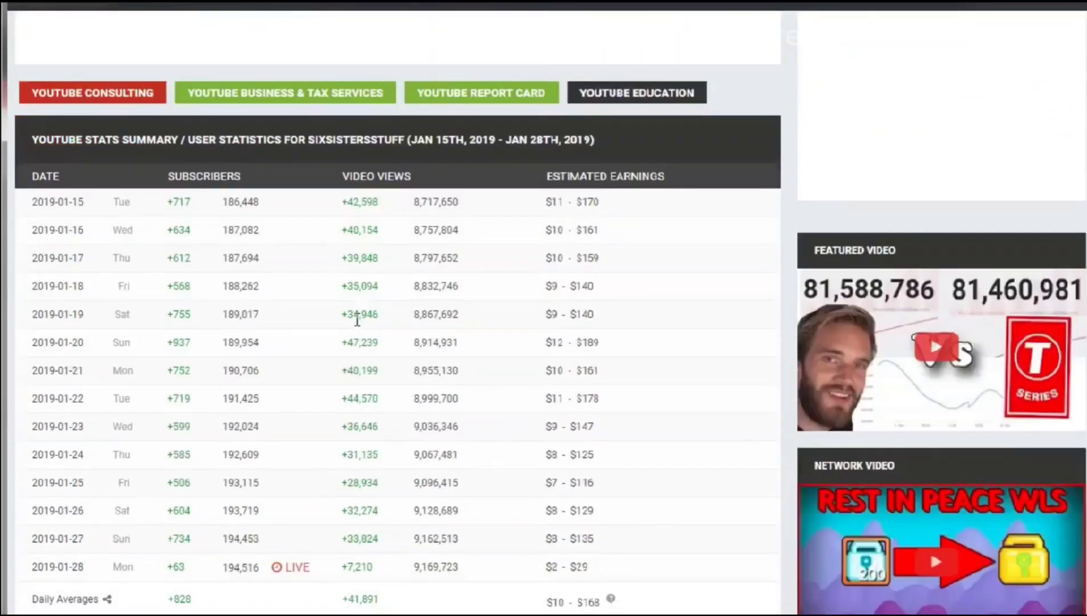
scroll(357, 321, down, 2)
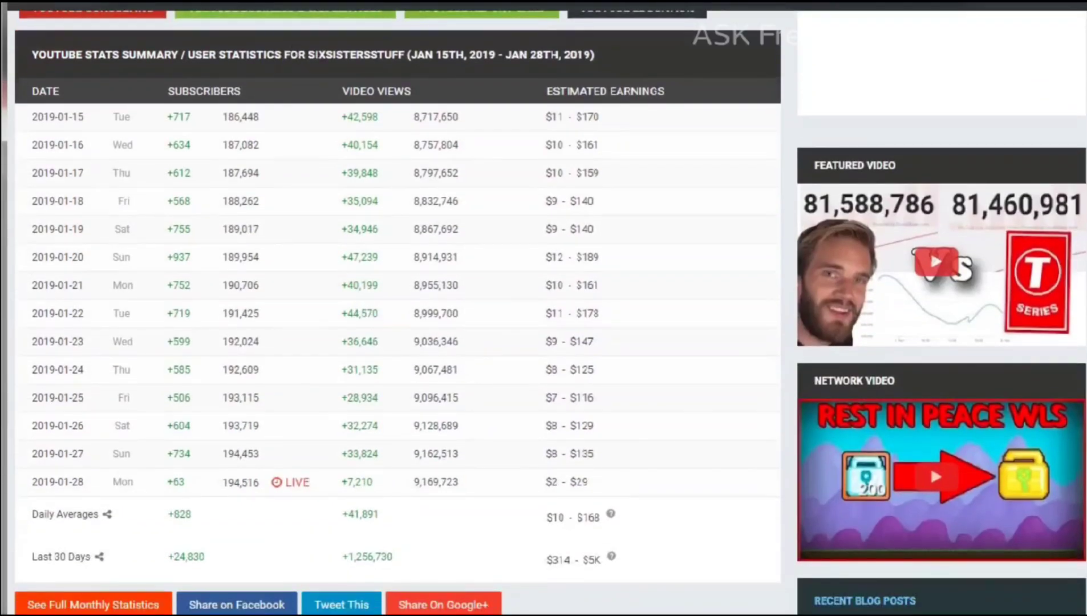
scroll(220, 195, up, 12)
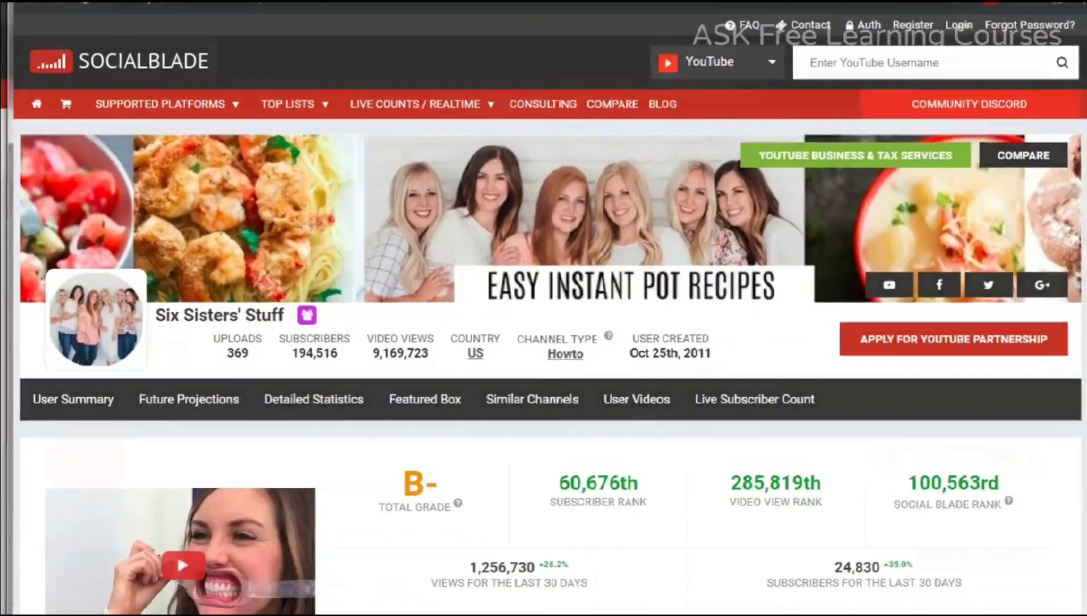
key(alt+Left)
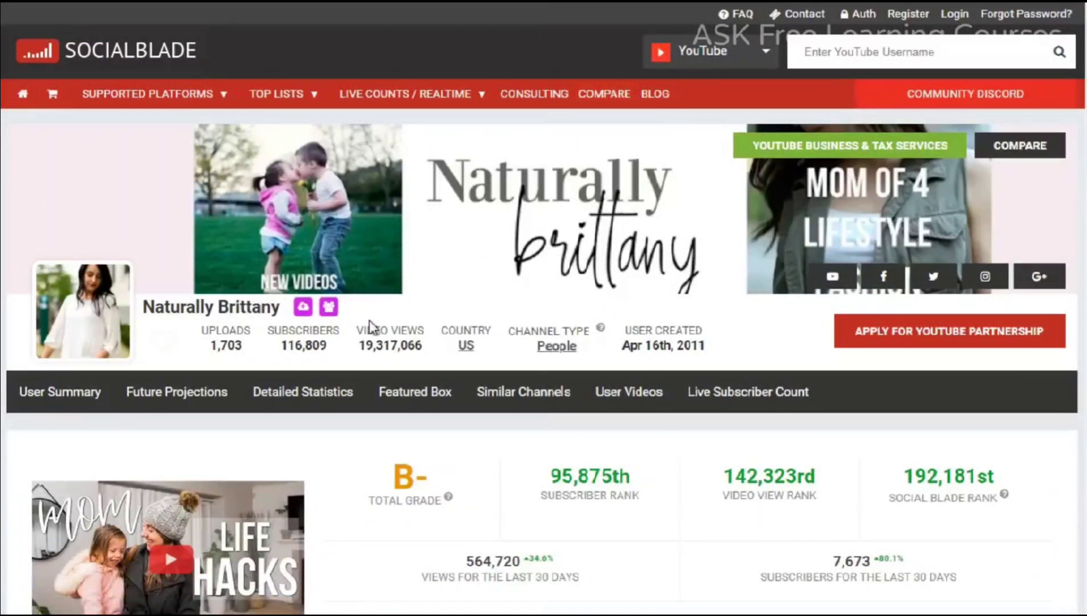
scroll(370, 325, down, 3)
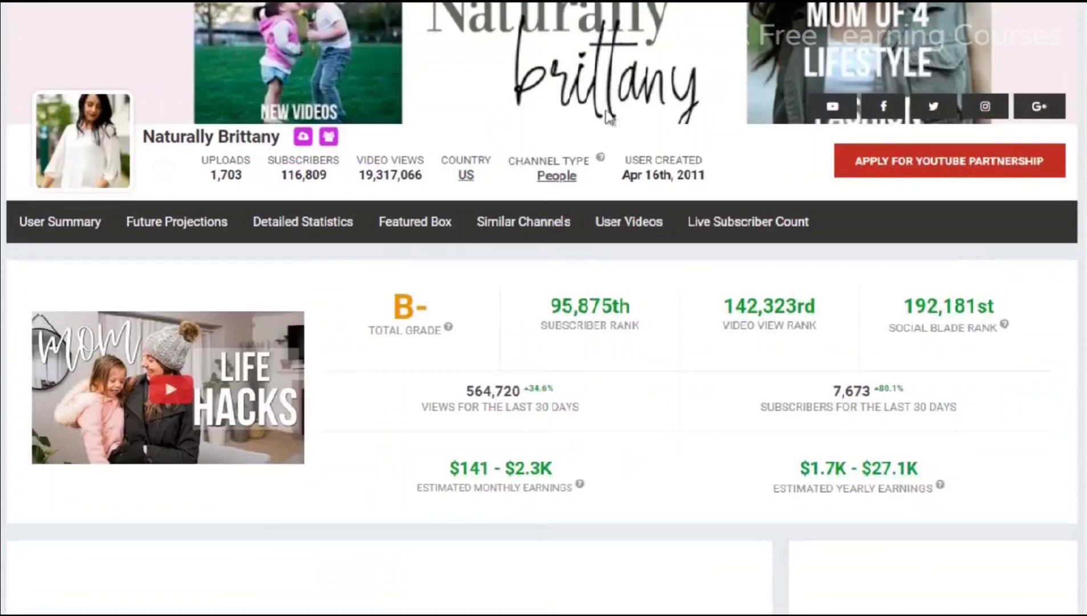
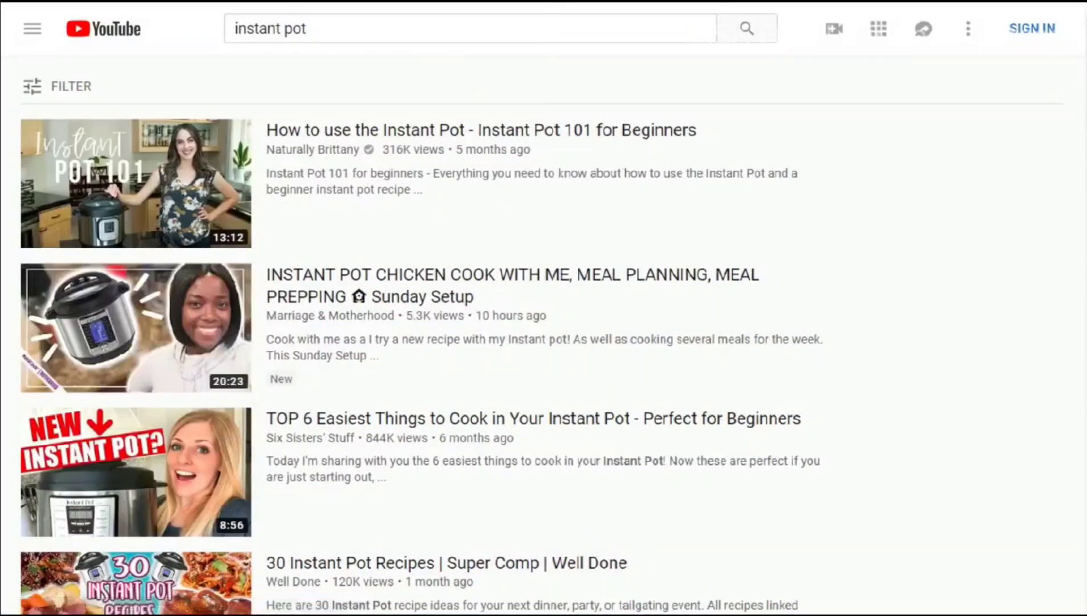
Switch to the Notepad notes, review the titles and descriptions collected from the three videos, and minimize the notes.
key(alt+Tab)
click(473, 214)
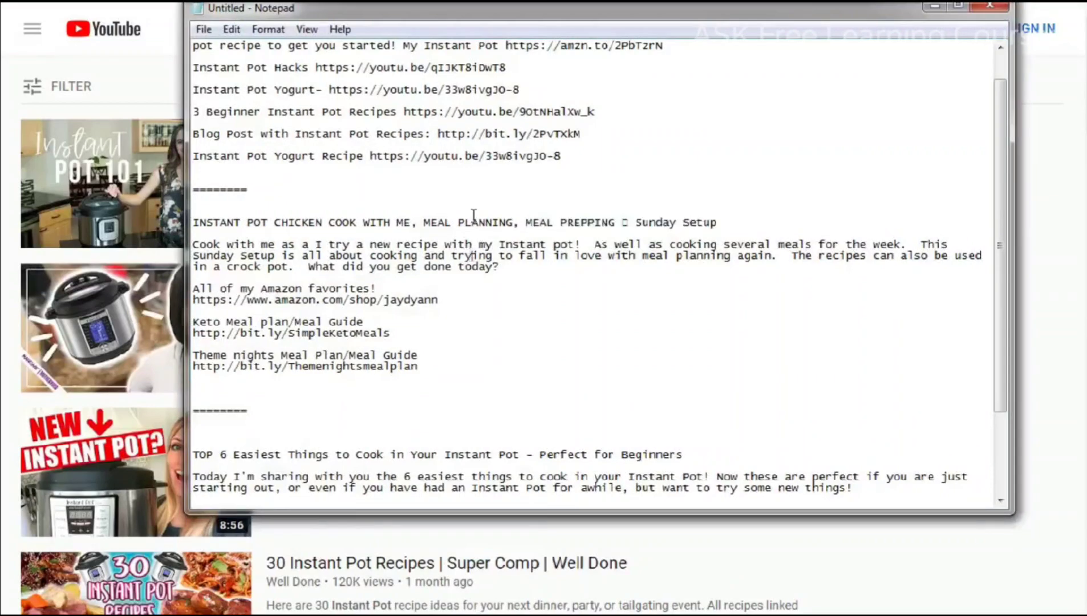
scroll(473, 215, up, 1)
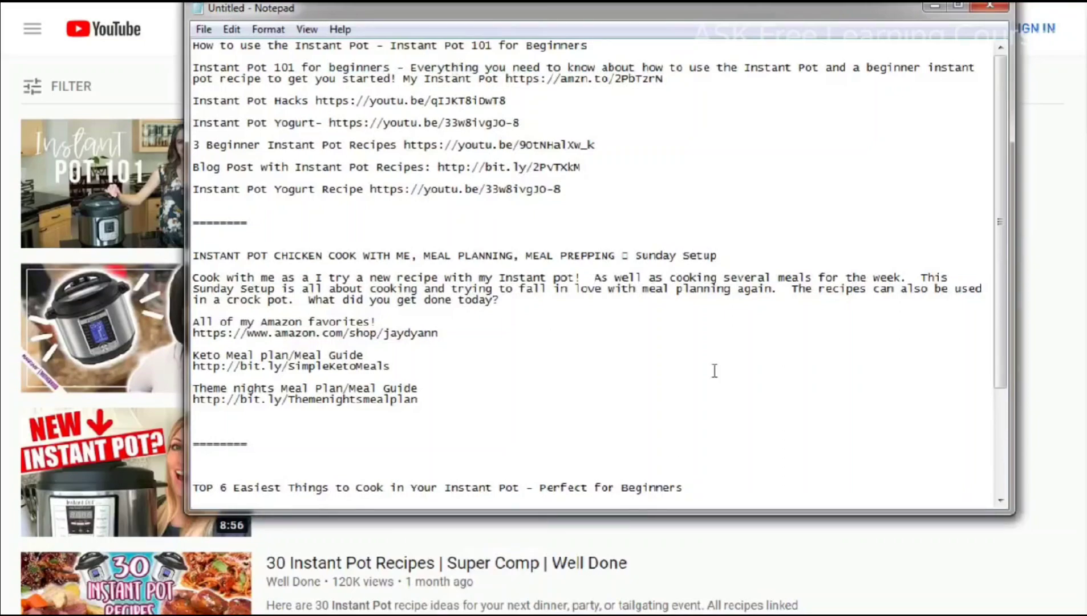
scroll(638, 365, down, 2)
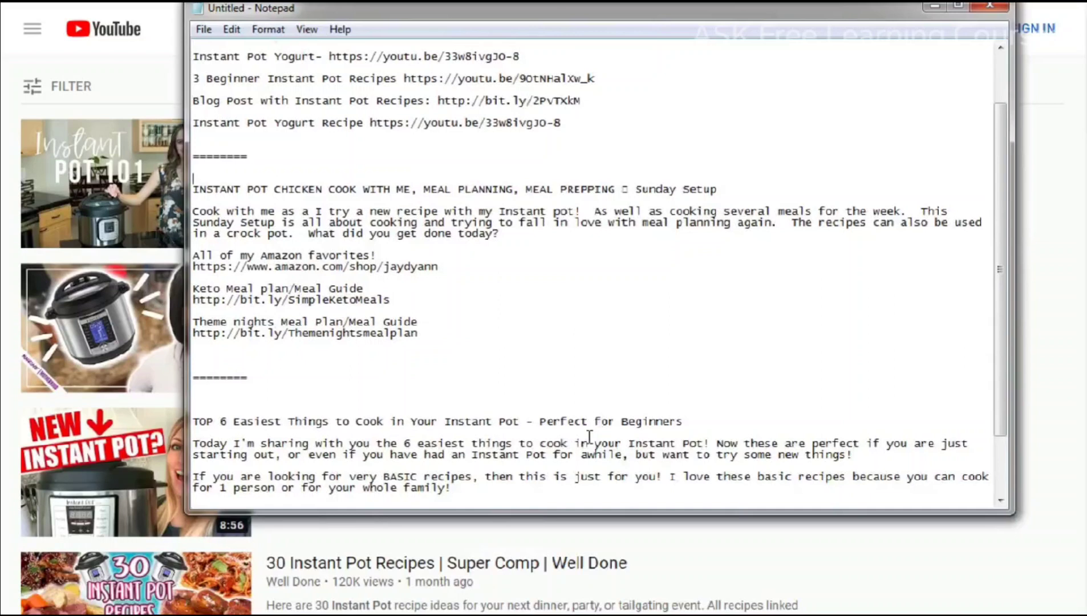
shift+click(690, 418)
click(627, 414)
scroll(637, 308, down, 2)
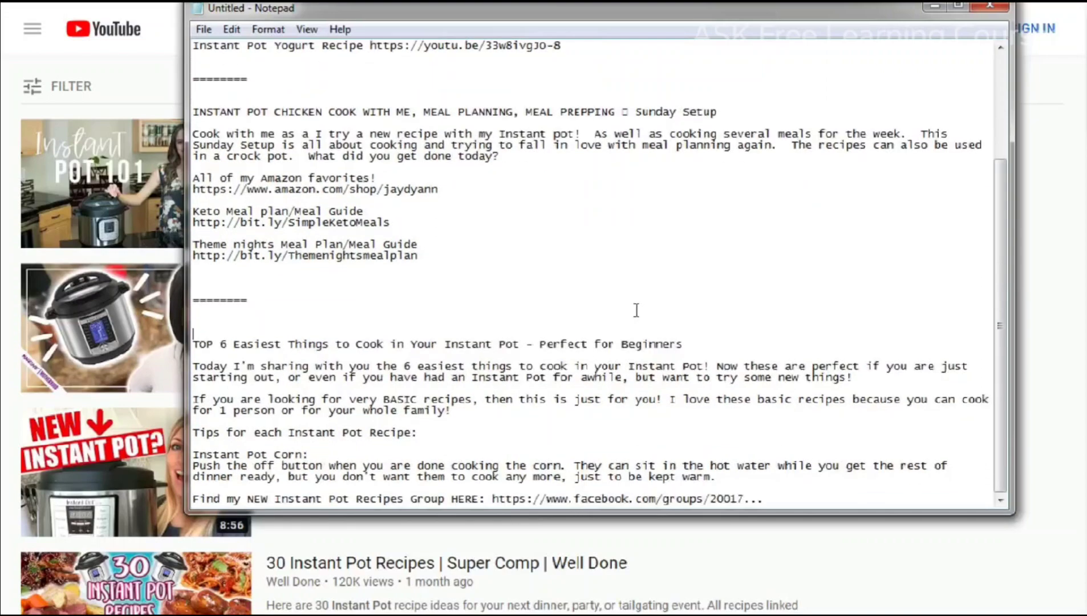
click(933, 6)
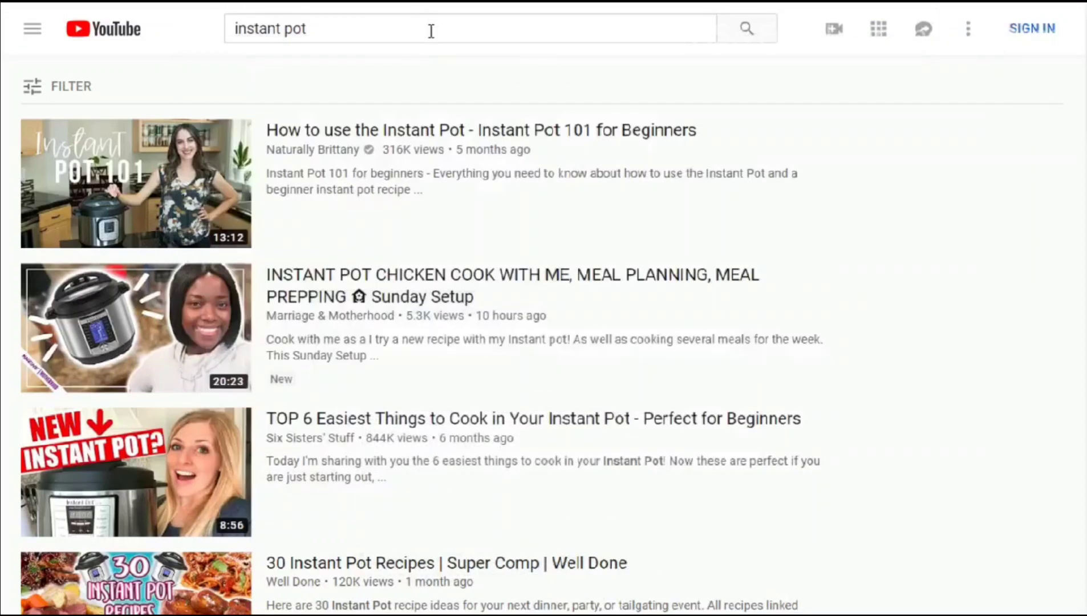
Check YouTube's search suggestions for "instant pot" and compare them with the title of the Marriage & Motherhood video.
click(344, 30)
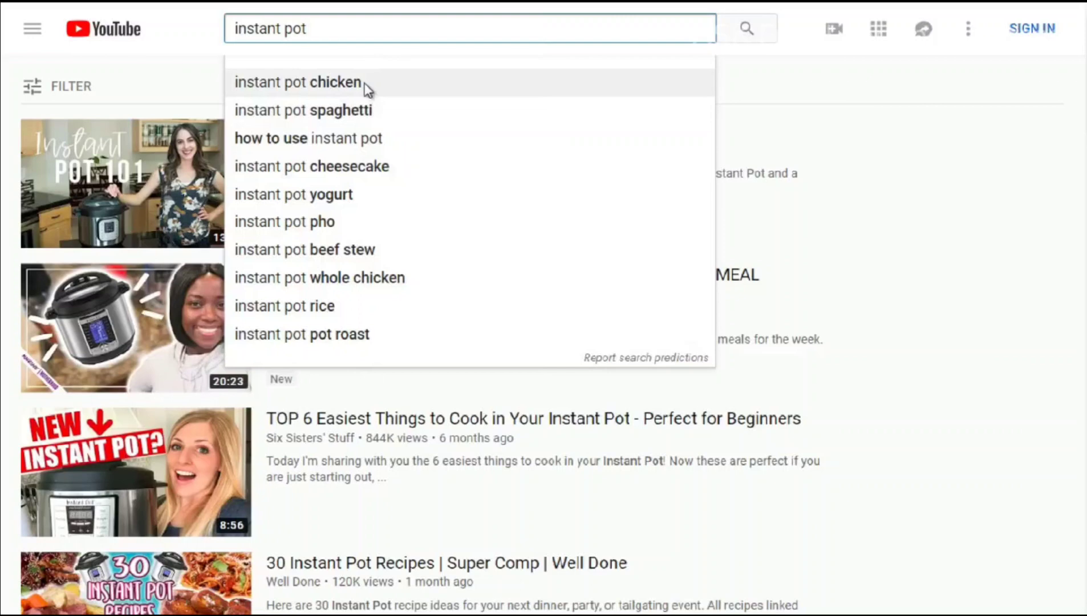
click(759, 95)
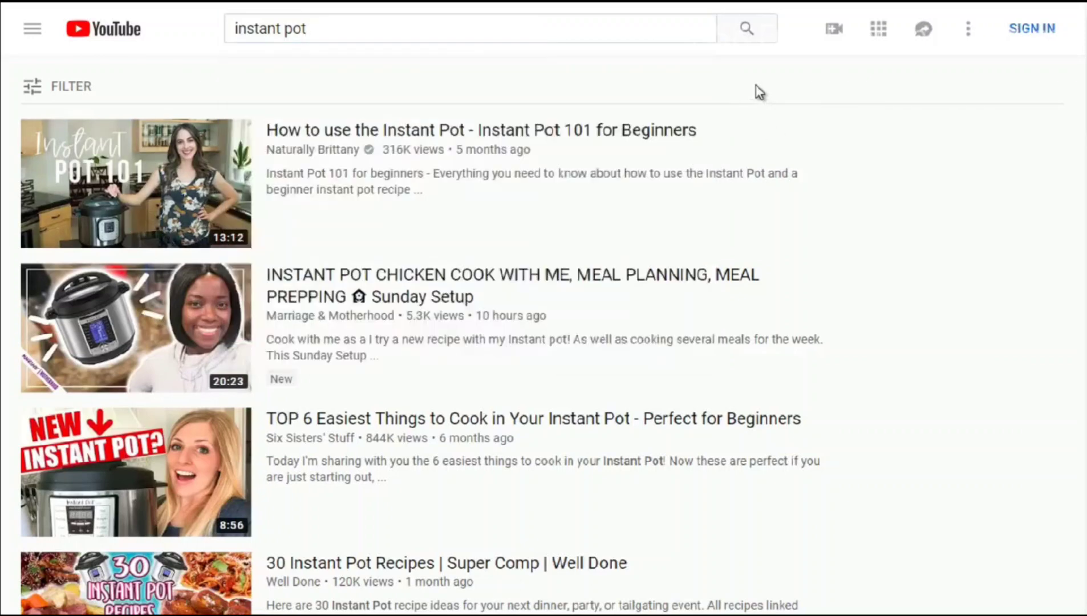
mouse_move(332, 301)
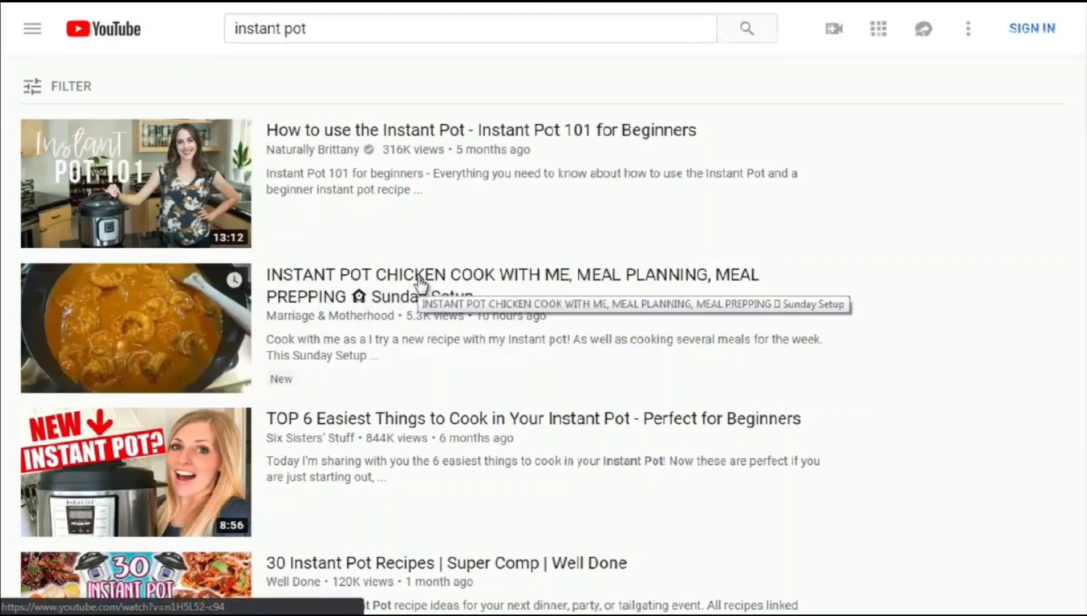
mouse_move(896, 288)
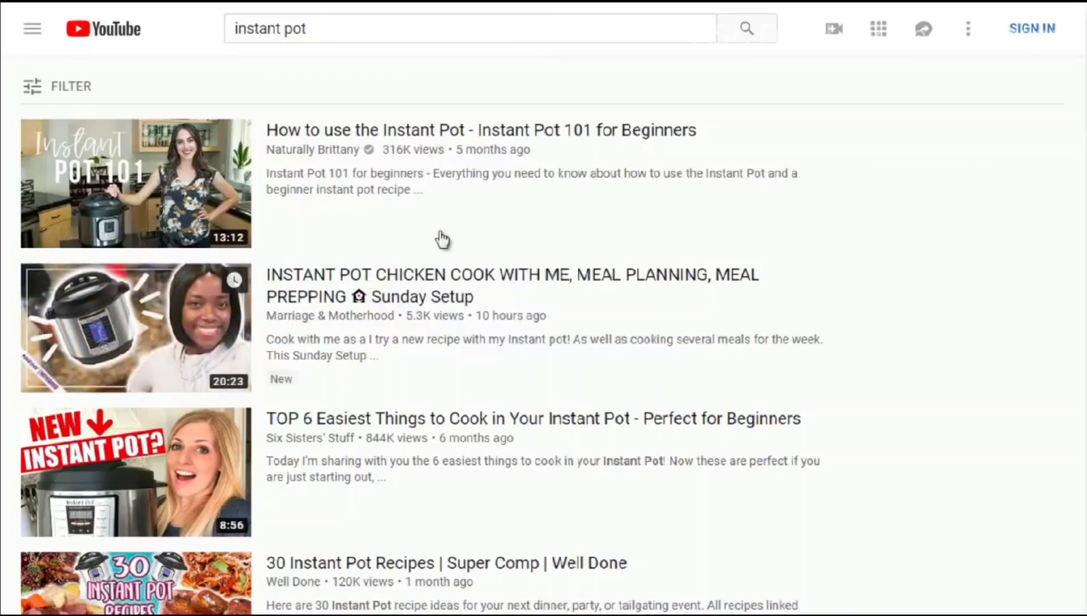
mouse_move(433, 296)
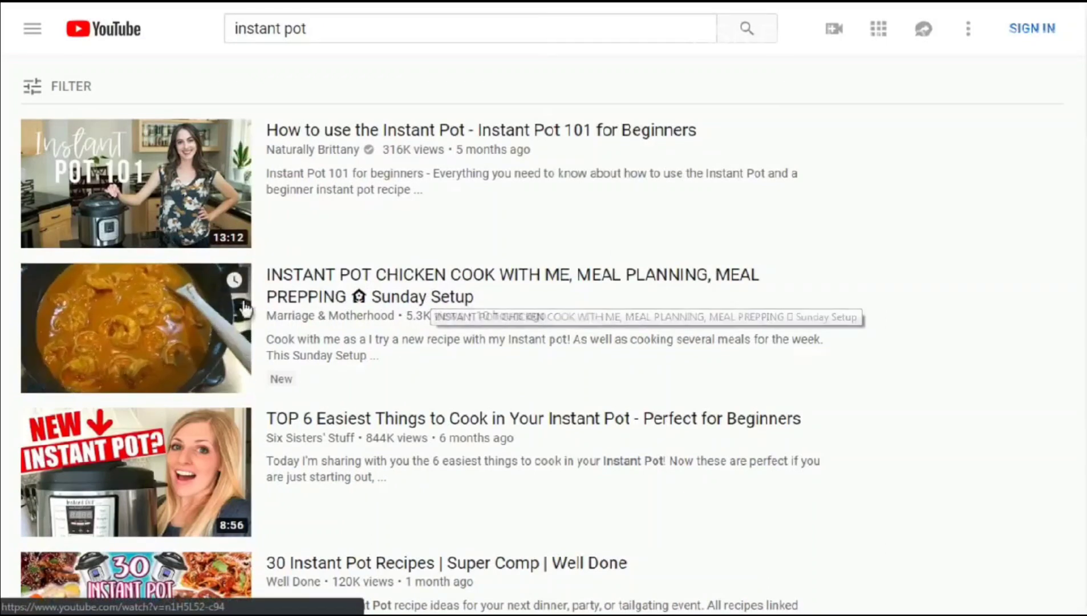
Examine the titles, channels, view counts and upload ages of the videos further down the "instant pot" results.
scroll(764, 345, down, 2)
scroll(687, 341, down, 4)
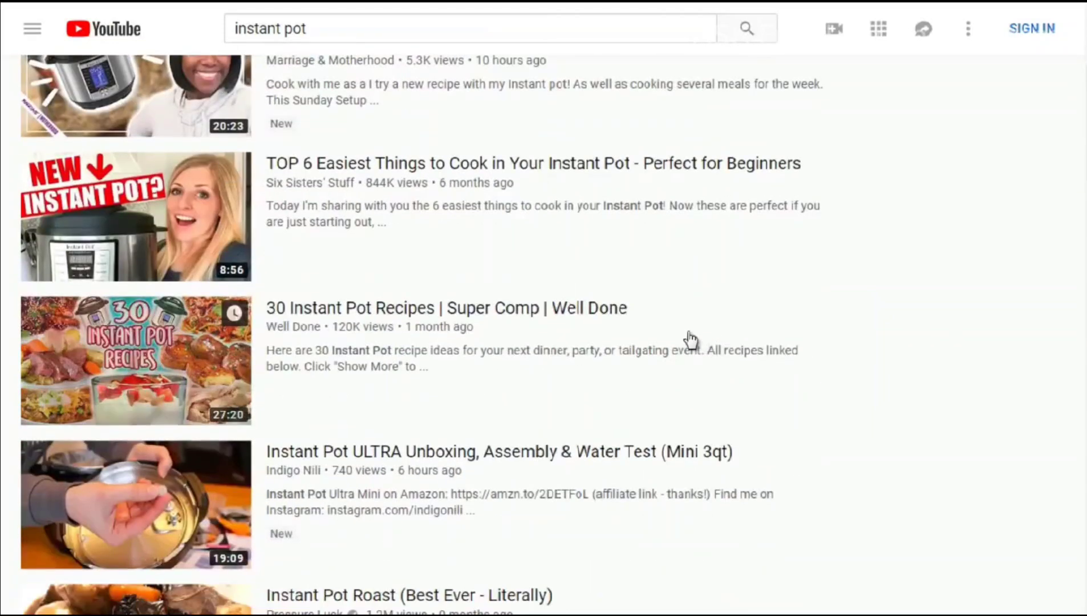
scroll(686, 334, up, 5)
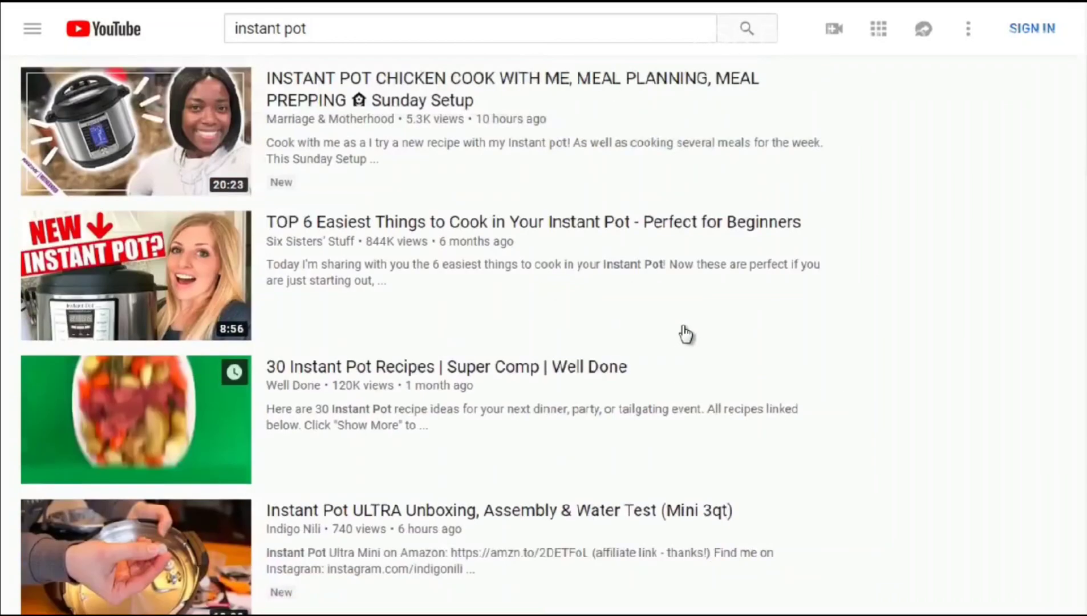
scroll(686, 333, down, 2)
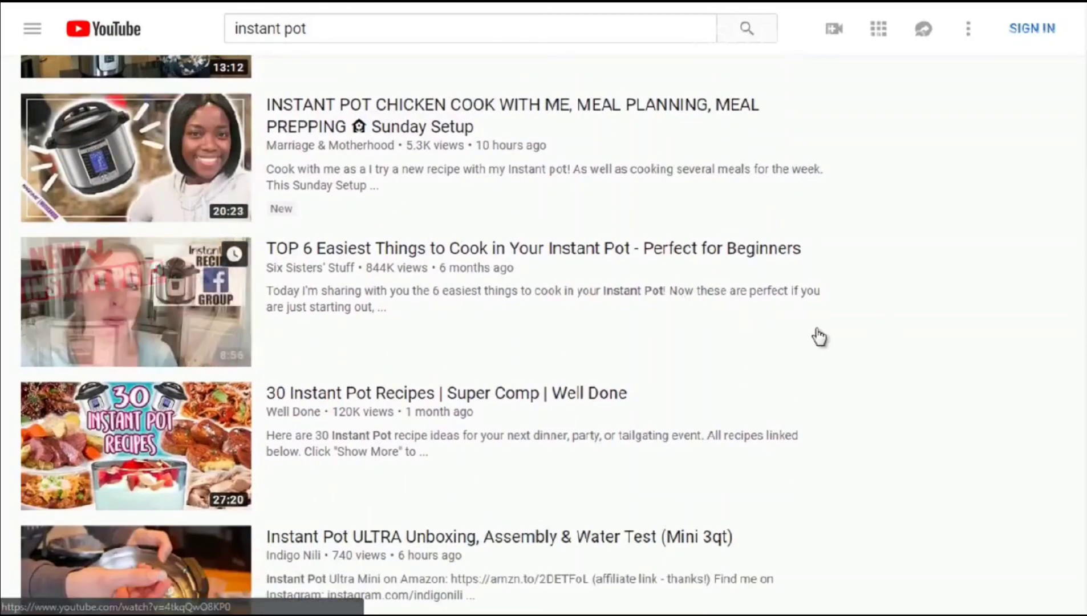
scroll(819, 336, down, 3)
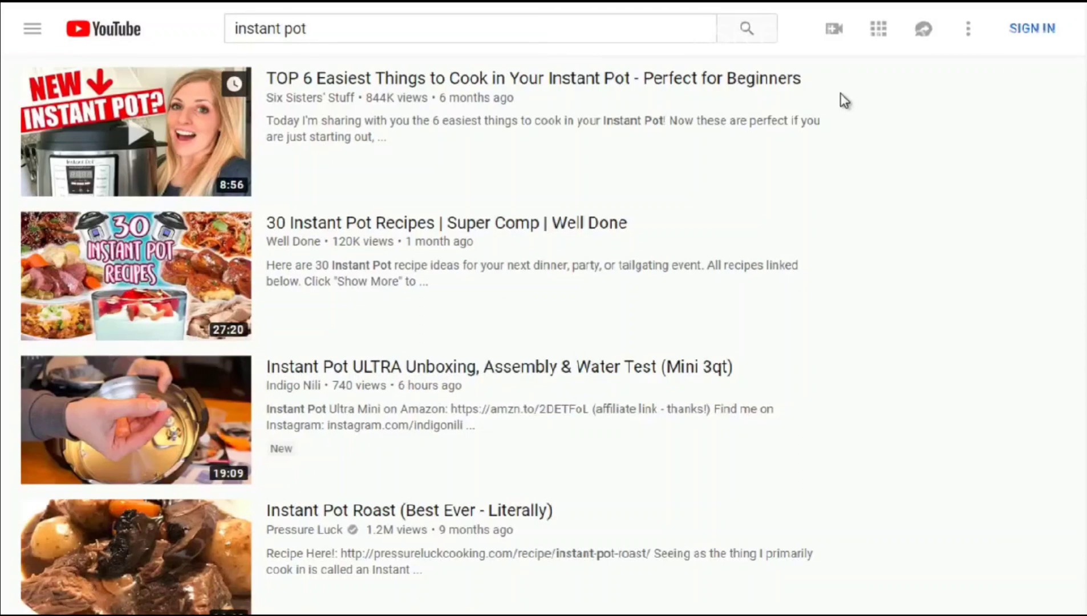
scroll(841, 114, down, 2)
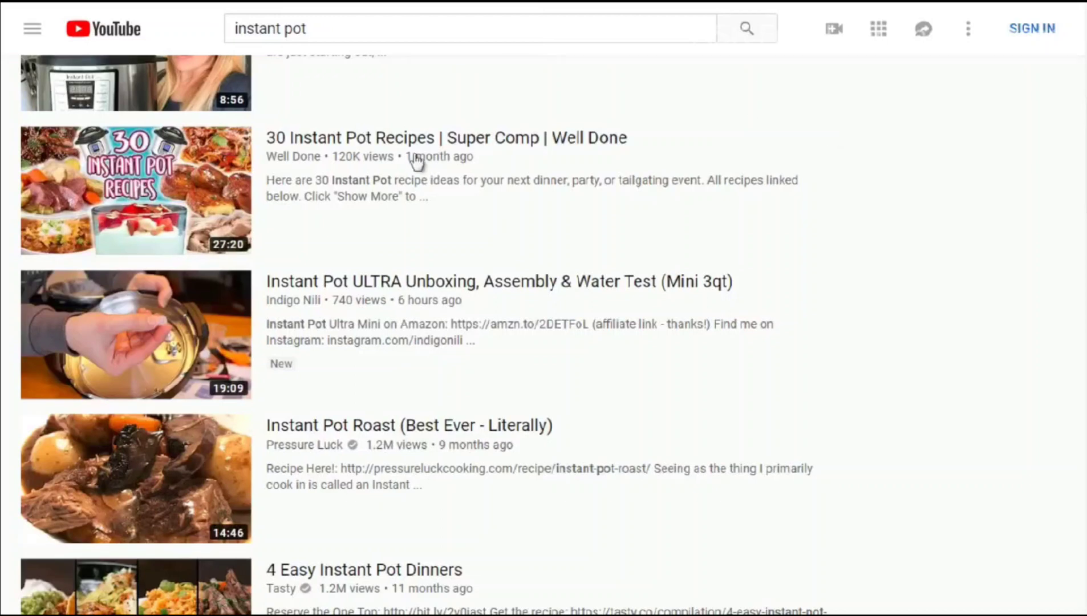
mouse_move(262, 154)
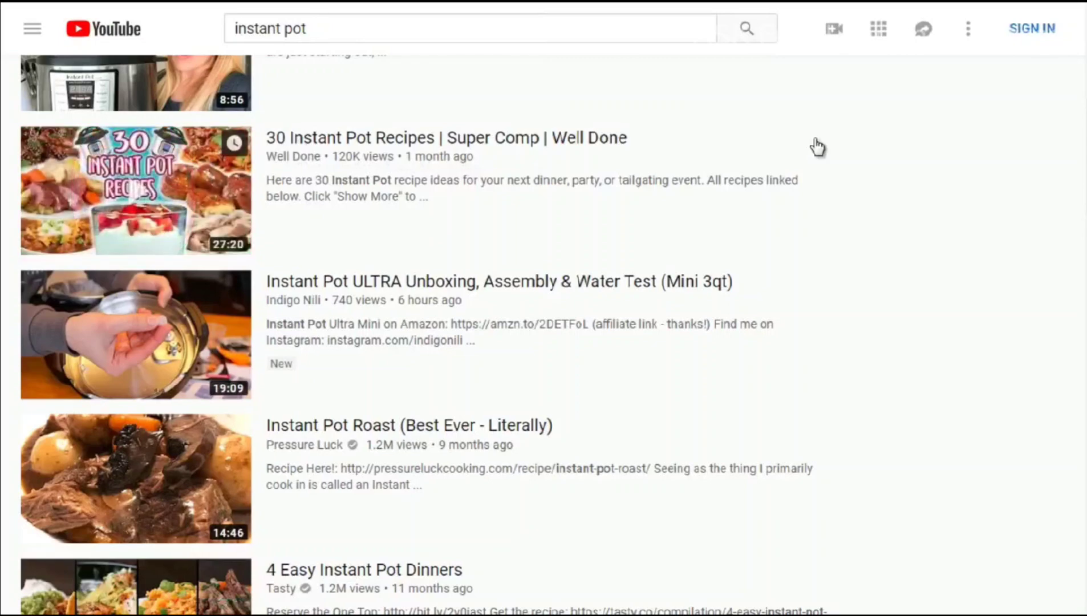
scroll(818, 149, down, 3)
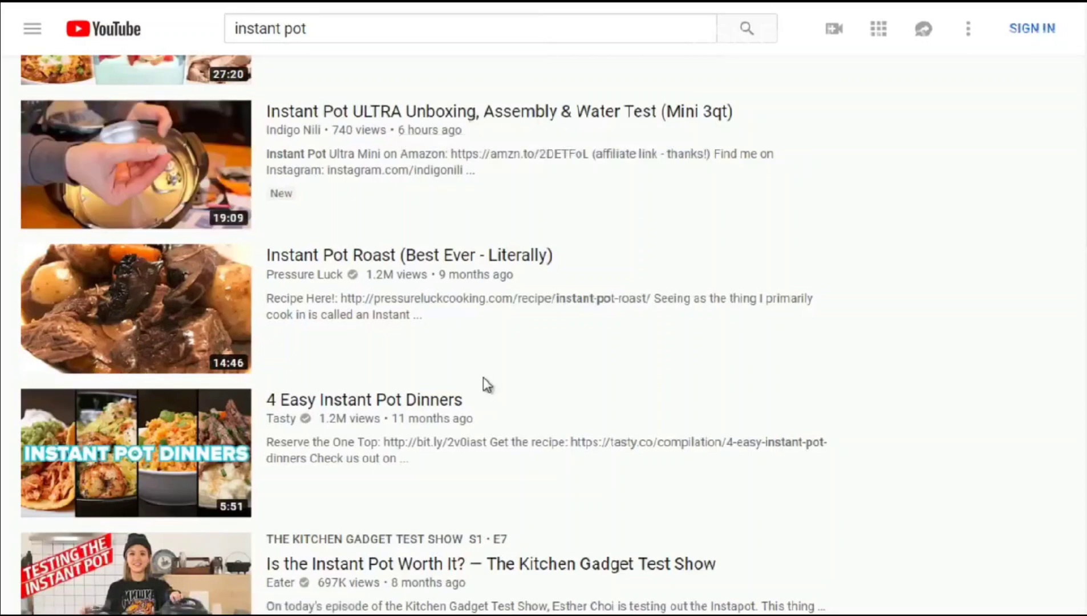
Return to the start of the YouTube results and reread the search suggestions for the keyword "instant pot".
scroll(483, 377, up, 10)
click(347, 35)
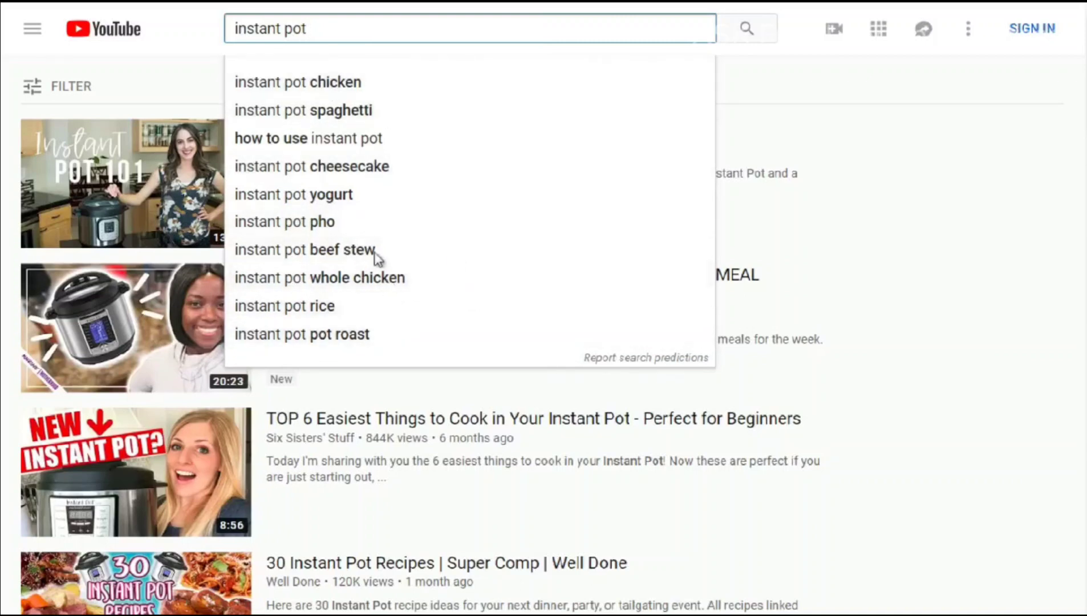
drag(327, 29, 210, 32)
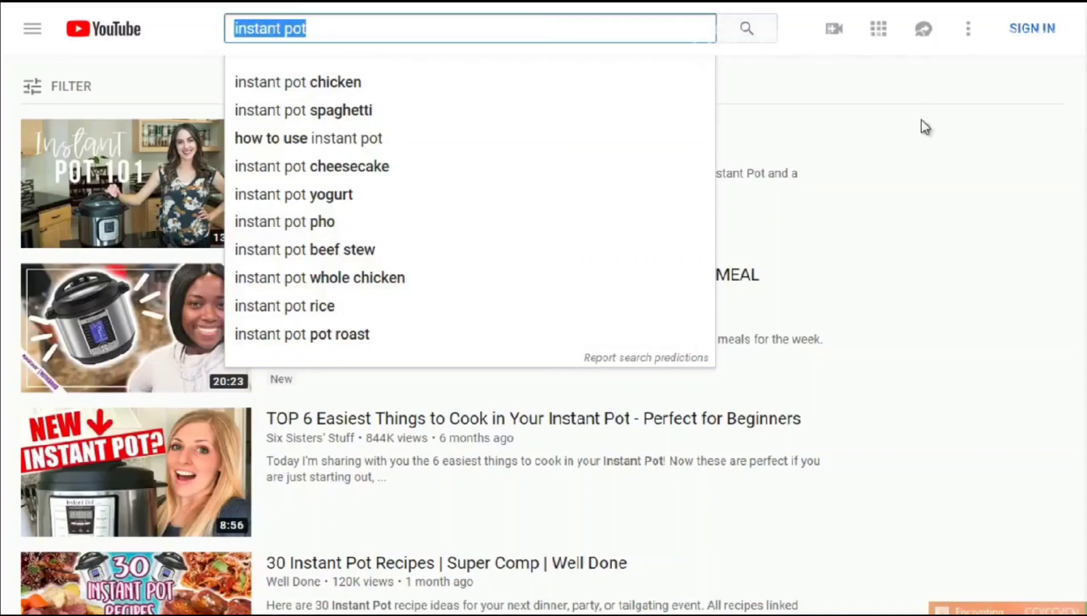
click(903, 156)
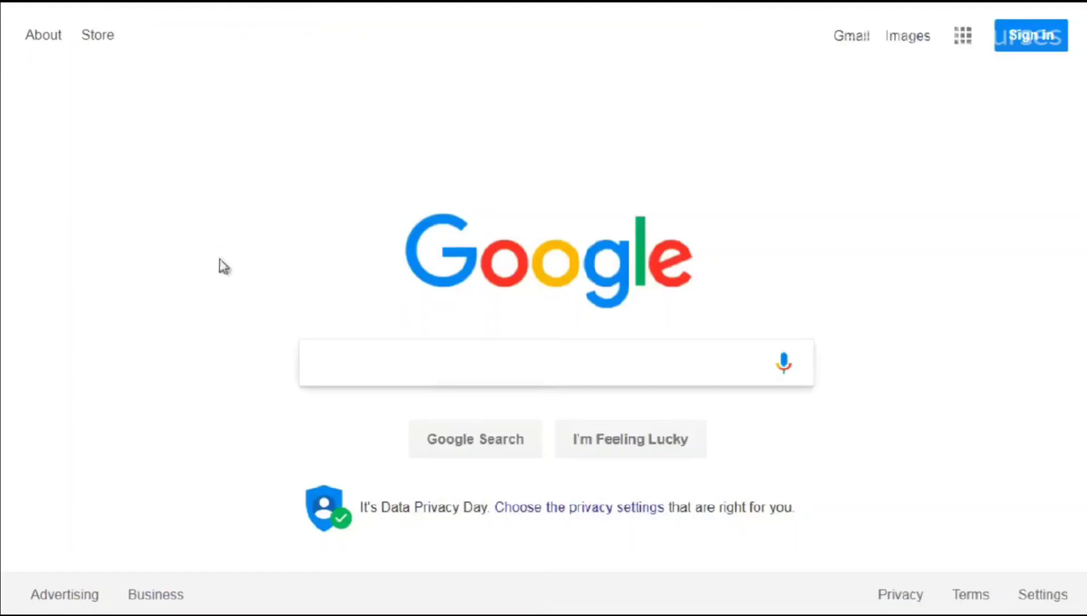
Switch to Google and run a search for "instant pot".
click(315, 372)
text(instant pot)
scroll(287, 366, down, 2)
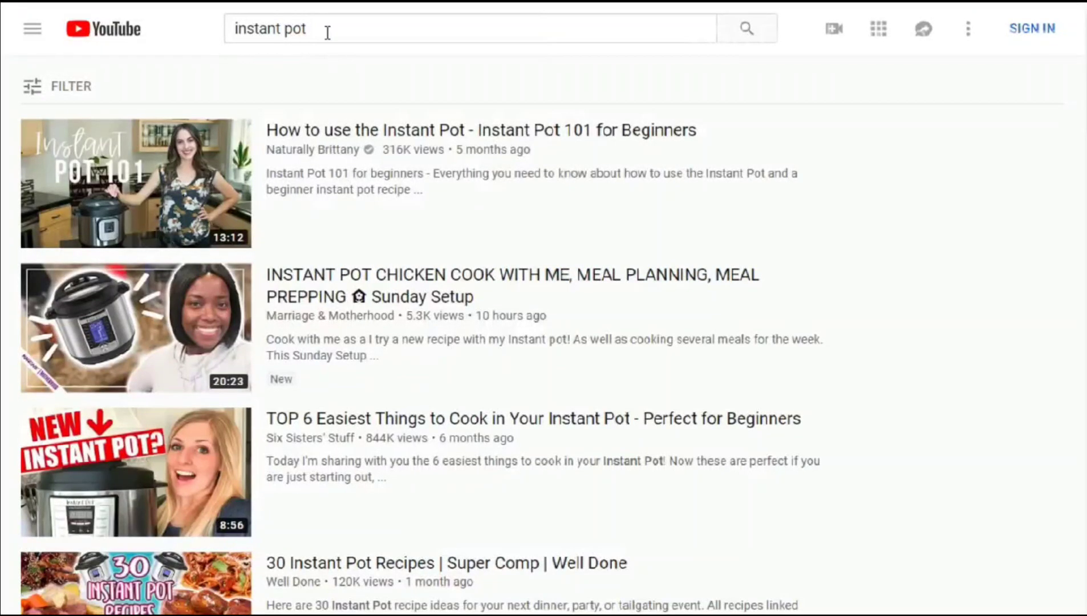
click(328, 33)
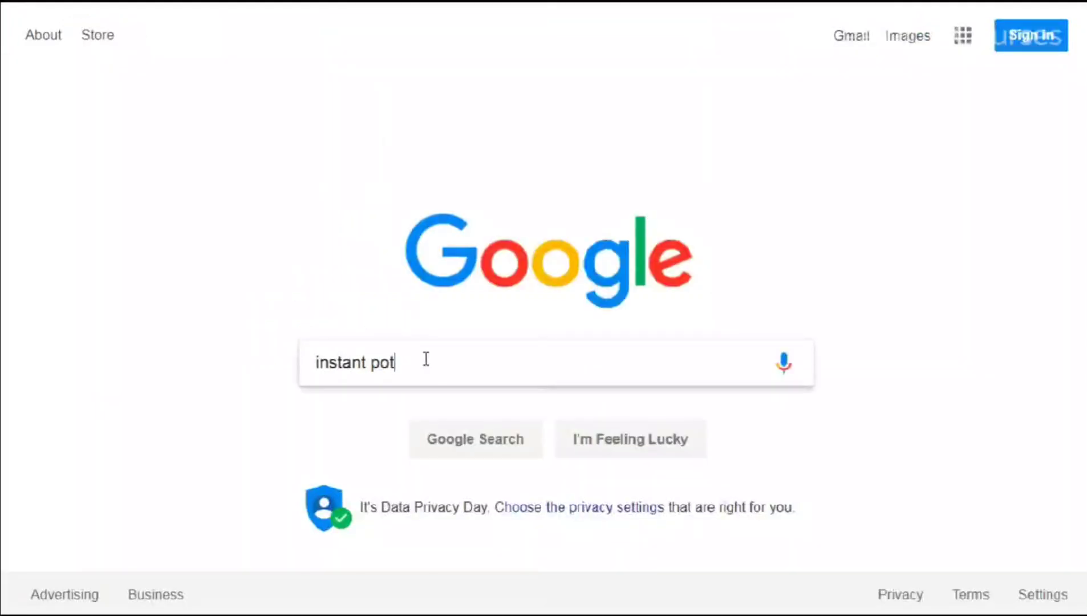
click(426, 359)
key(Return)
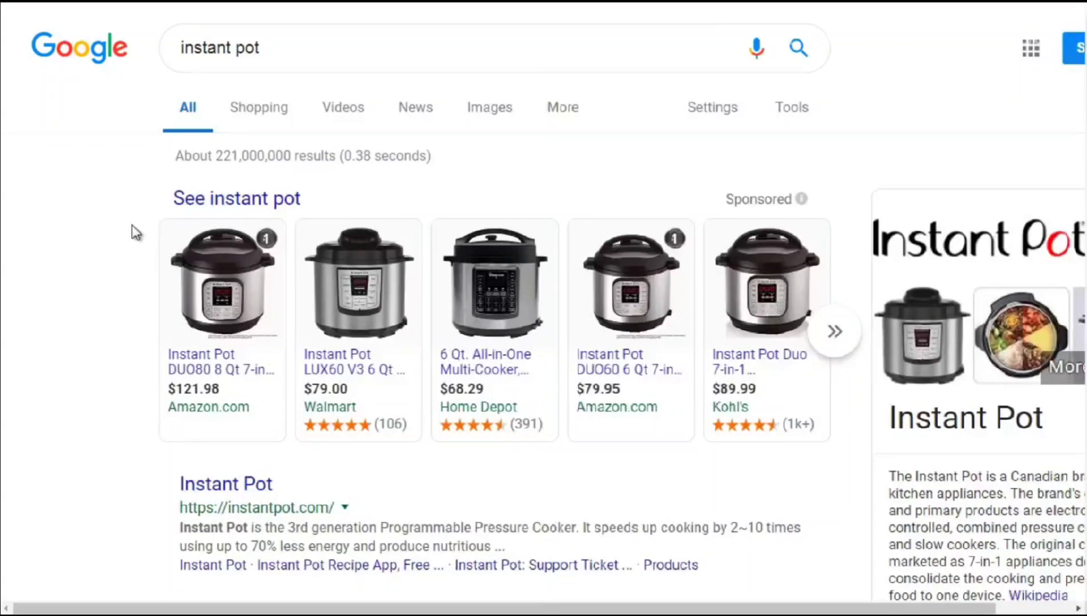
Examine the related searches at the end of the Google results page, highlighting part of their heading.
scroll(136, 237, down, 15)
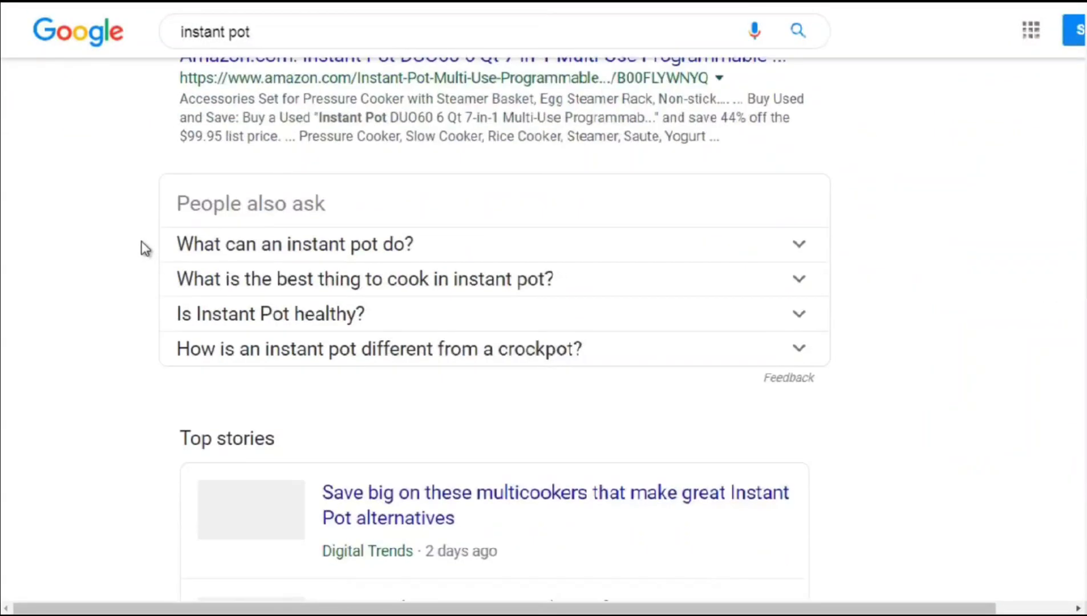
scroll(142, 242, down, 15)
scroll(143, 247, down, 10)
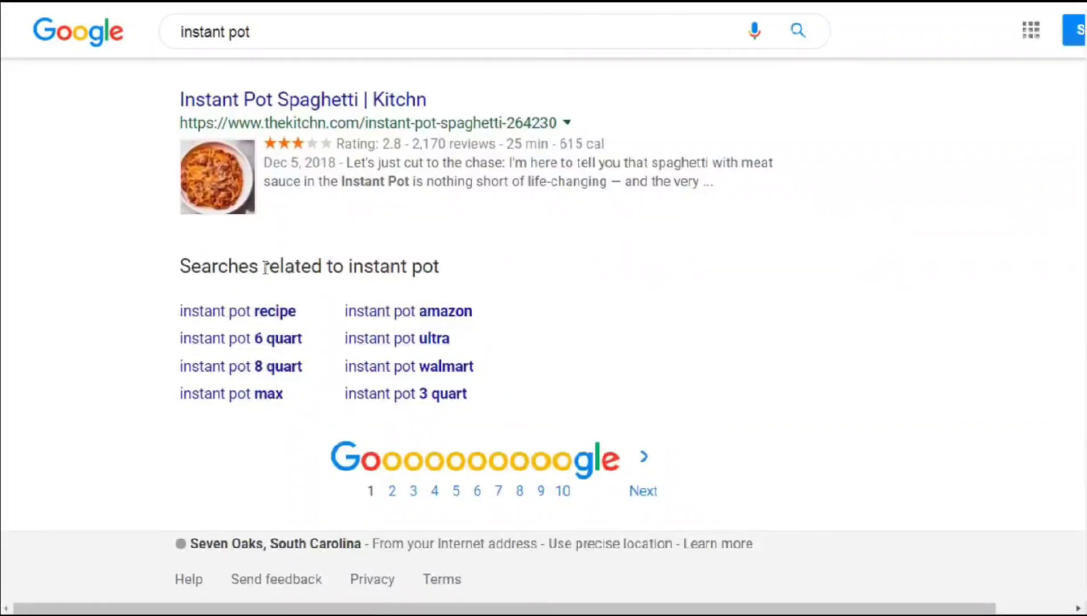
drag(266, 268, 460, 289)
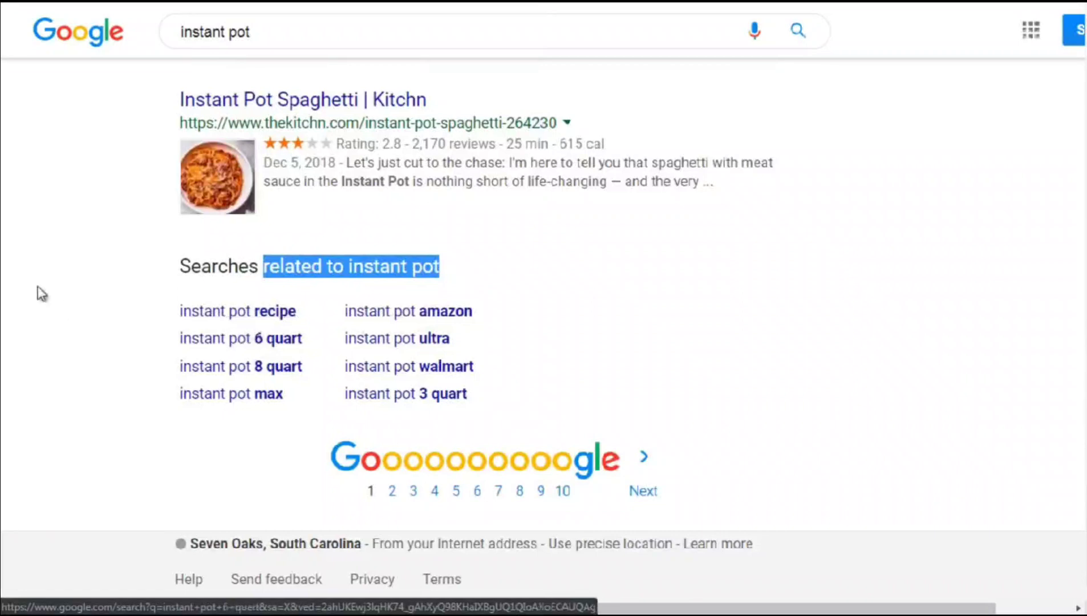
Extend the Google query to "instant pot chicken" to view its search suggestions.
click(286, 36)
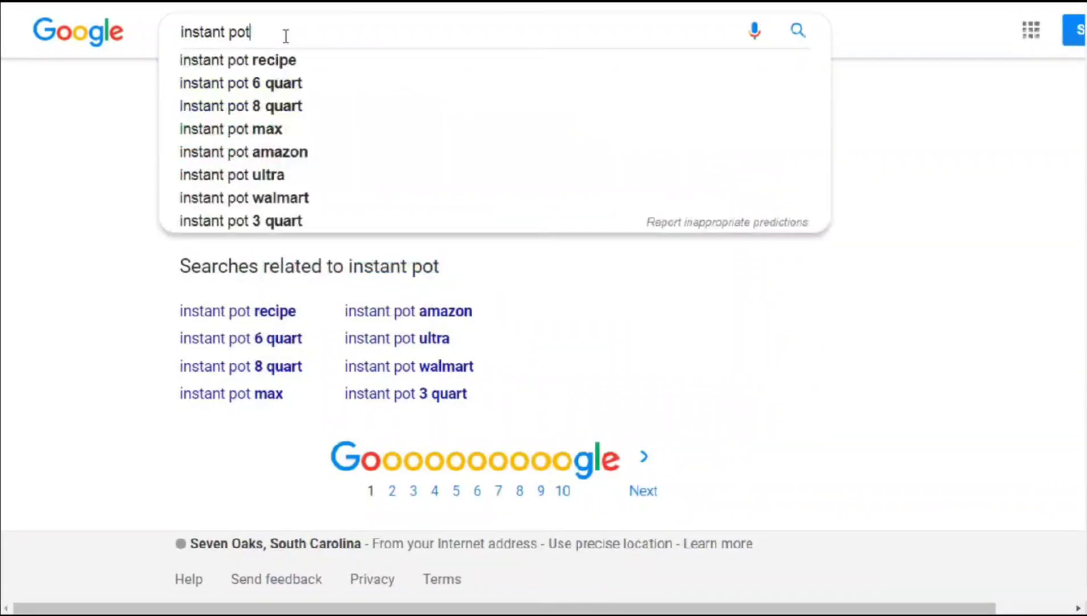
text(chicken)
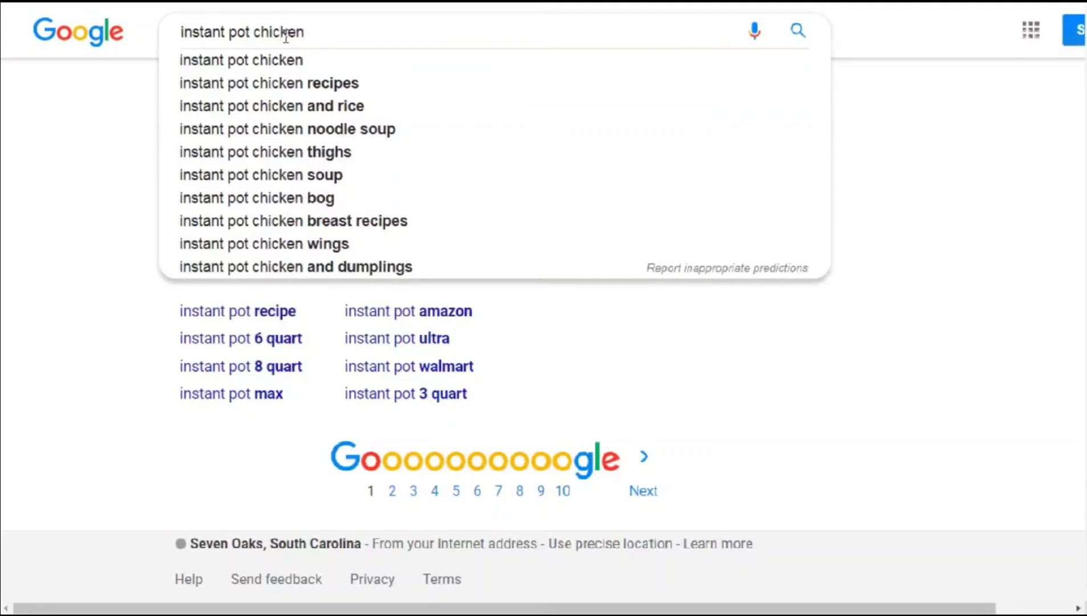
Switch to YouTube and run a search for "instant pot chicken".
key(ctrl+a)
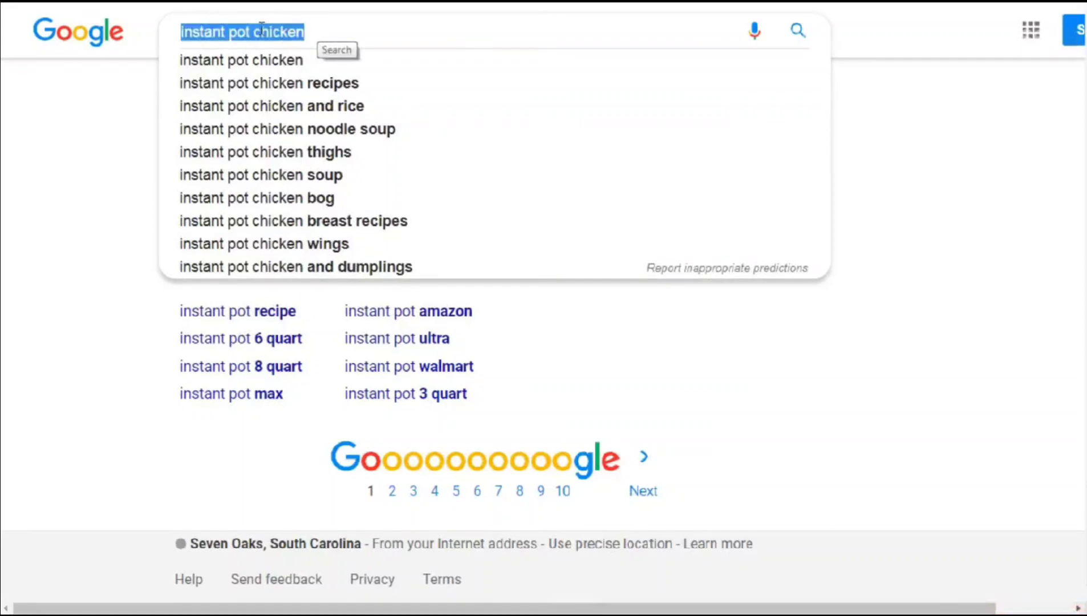
click(326, 36)
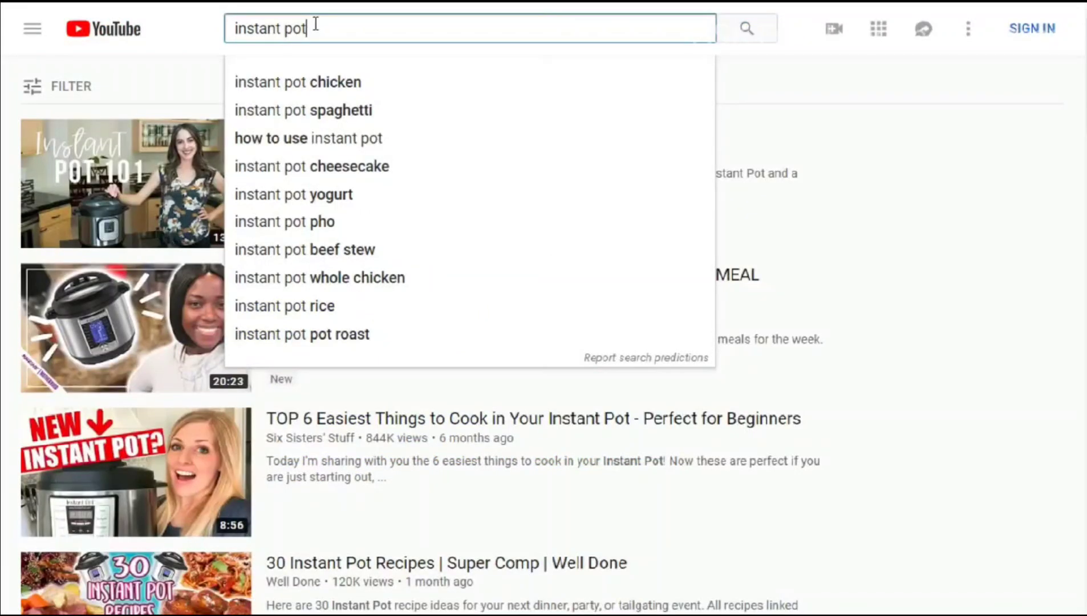
drag(316, 25, 159, 34)
text(instant pot chicken)
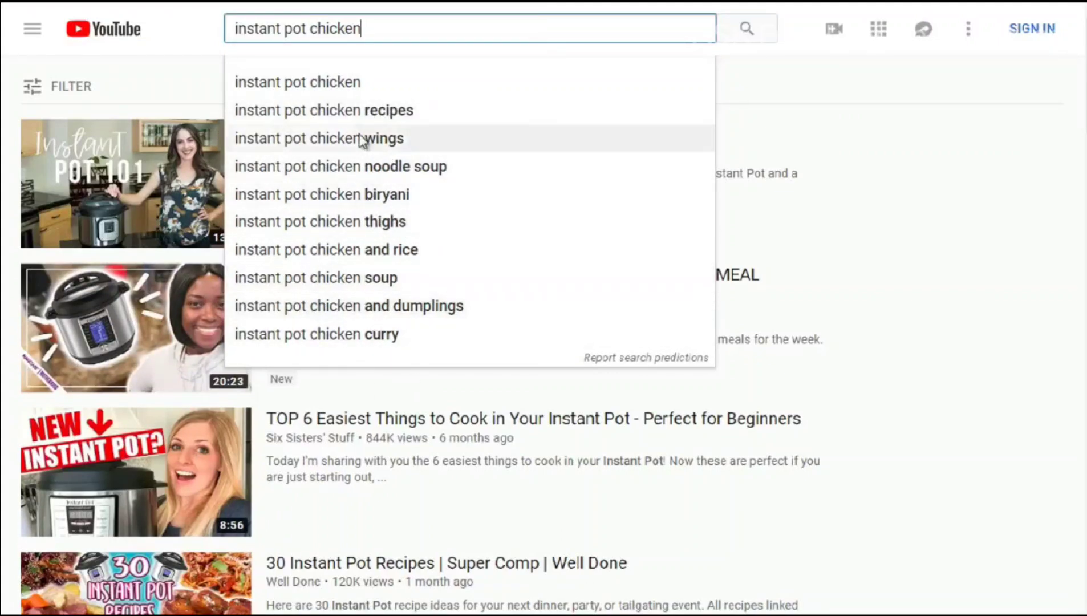
click(240, 84)
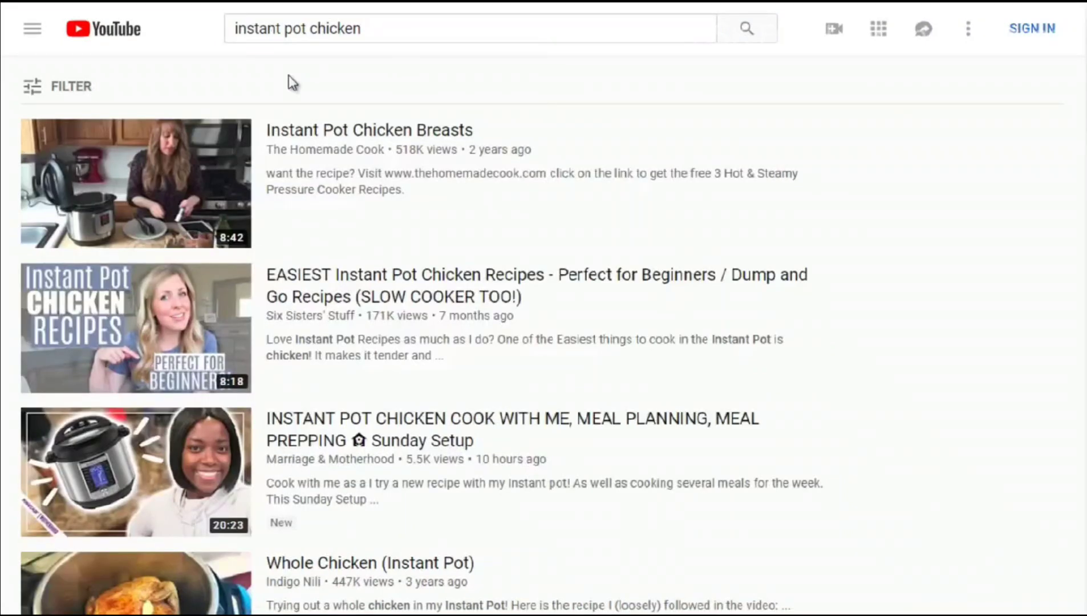
Examine the top YouTube results for "instant pot chicken" and the search suggestions offered for that keyword.
scroll(291, 83, down, 2)
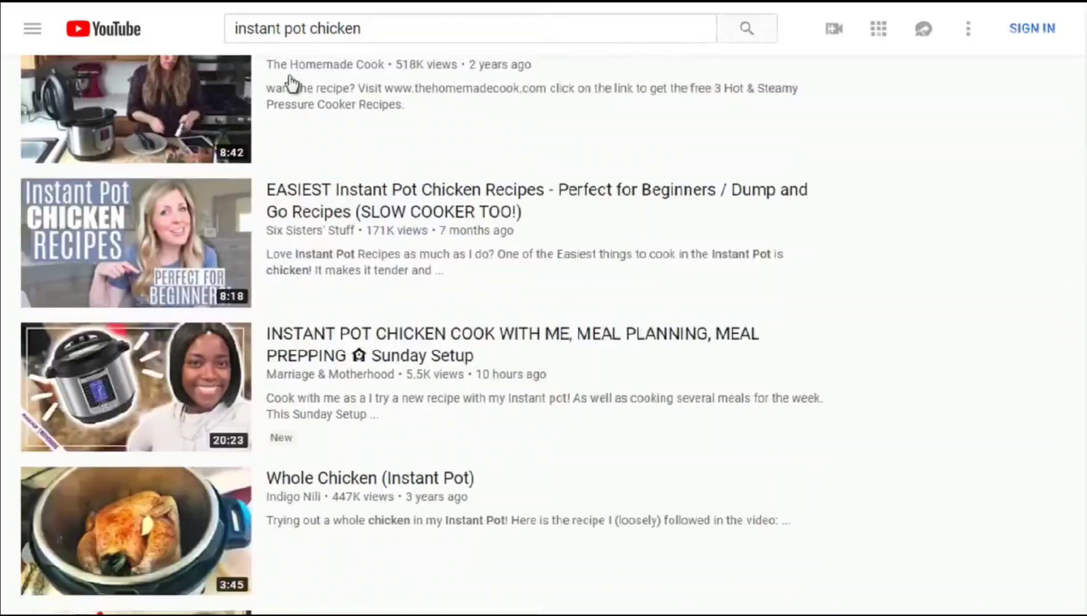
scroll(290, 85, up, 2)
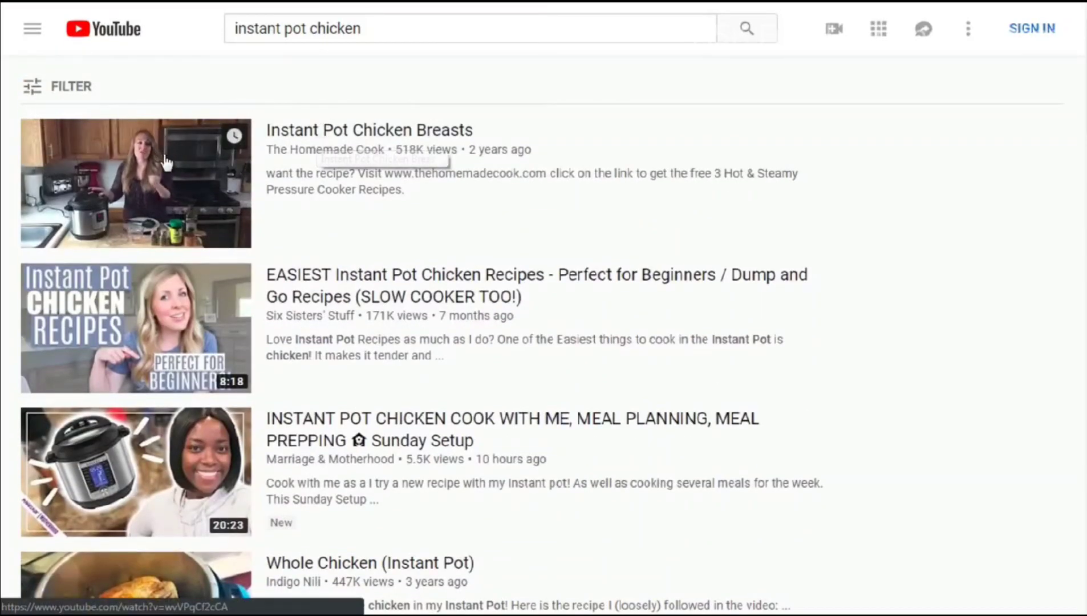
mouse_move(213, 489)
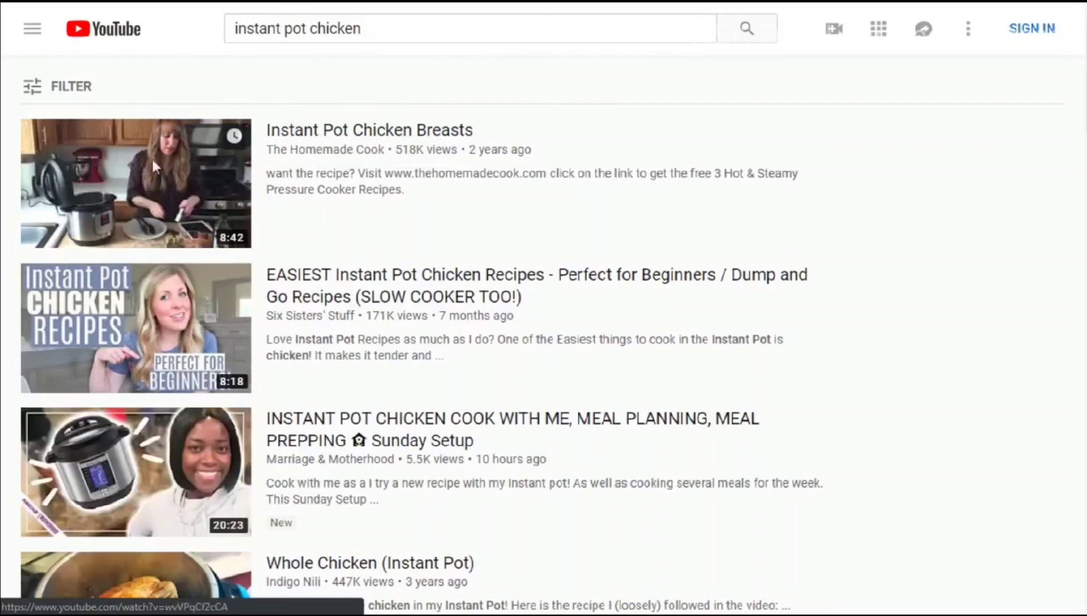
mouse_move(286, 366)
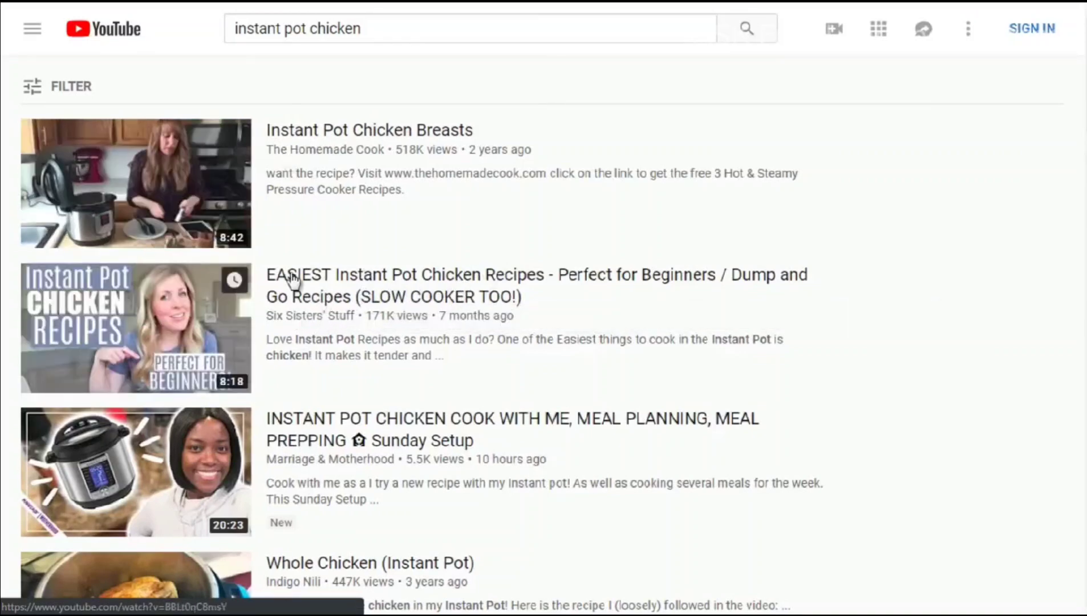
scroll(292, 282, down, 1)
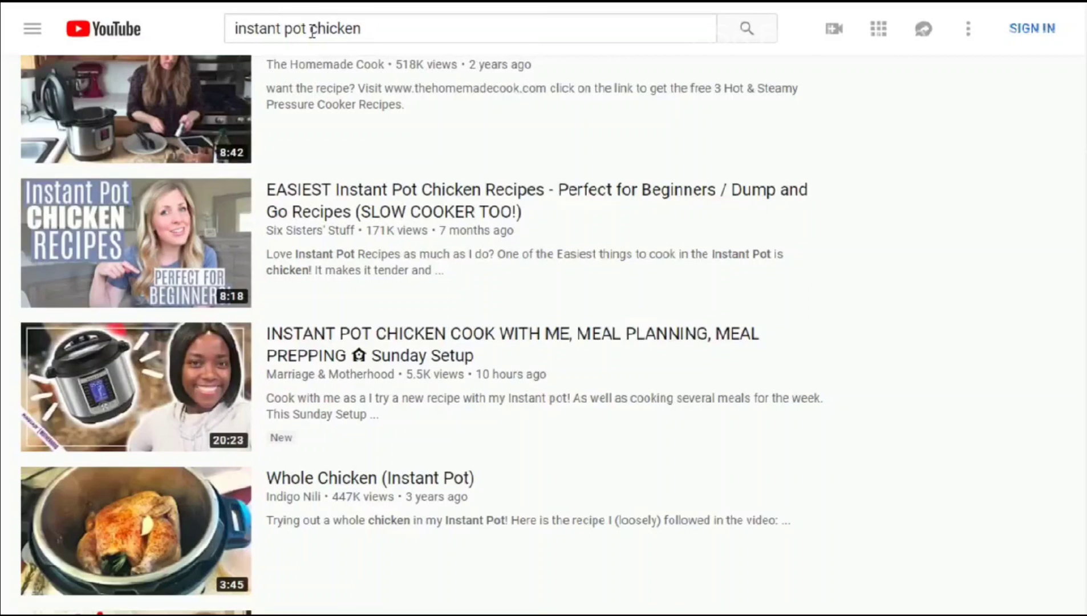
click(238, 26)
key(ctrl+a)
click(238, 26)
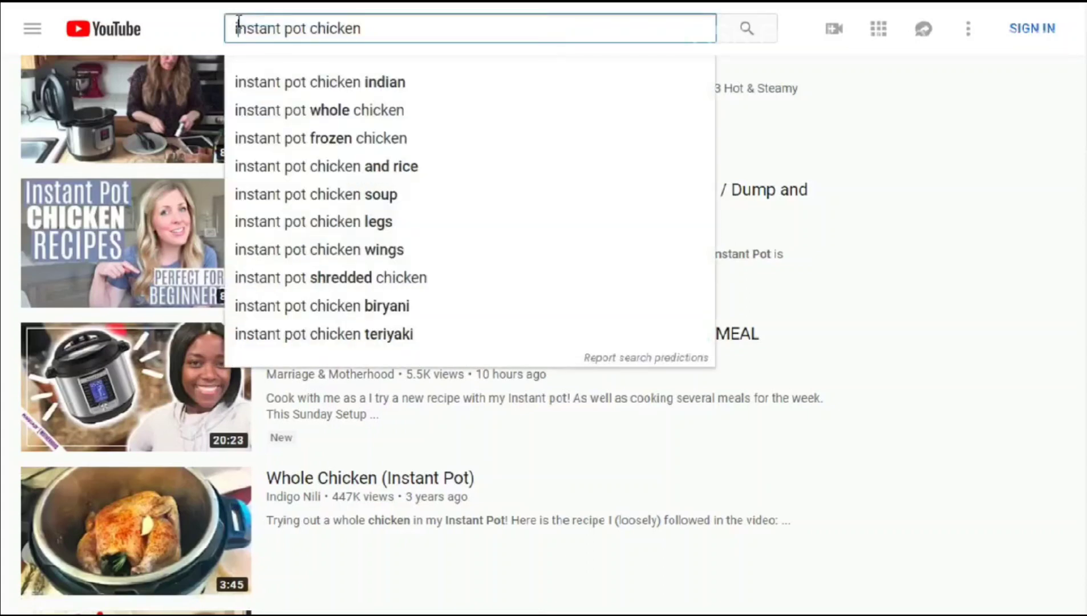
key(ctrl+a)
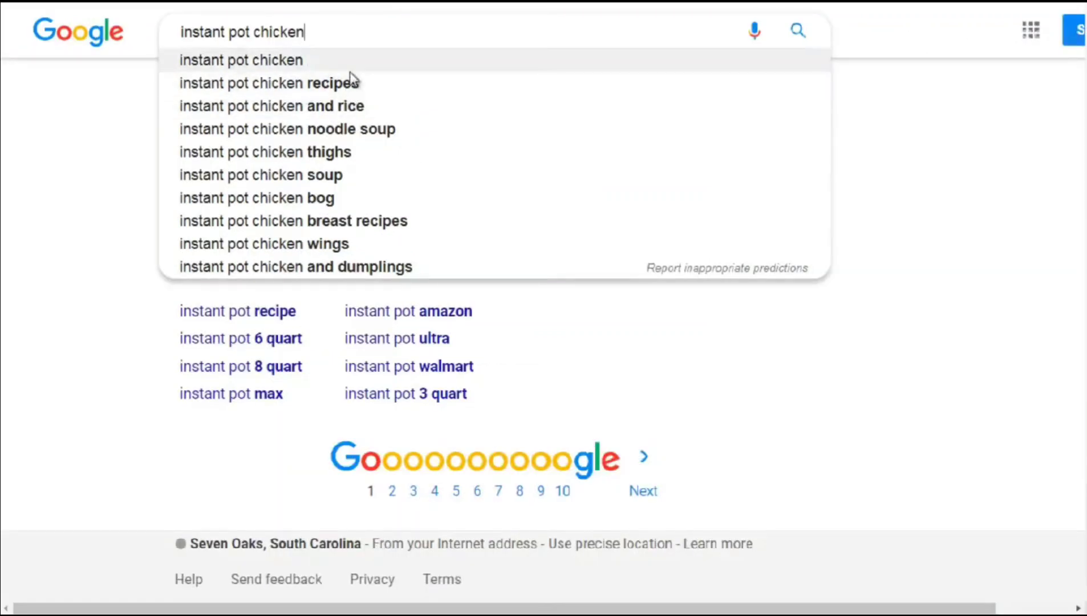
Run the "instant pot chicken" search on Google, skim the related questions, and copy the full list of related searches.
click(351, 71)
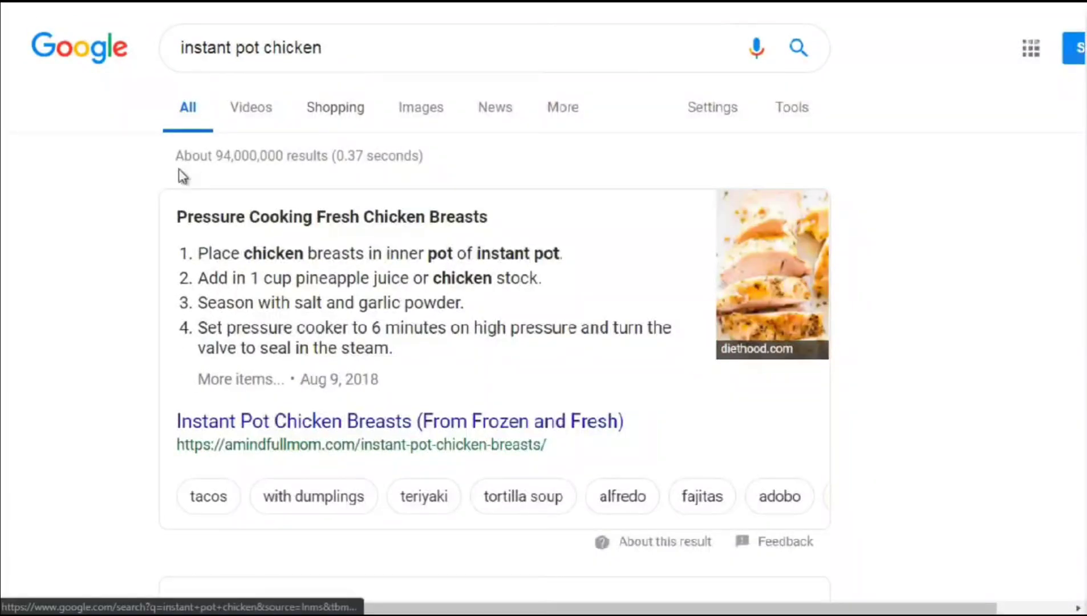
scroll(145, 232, down, 15)
scroll(144, 233, up, 7)
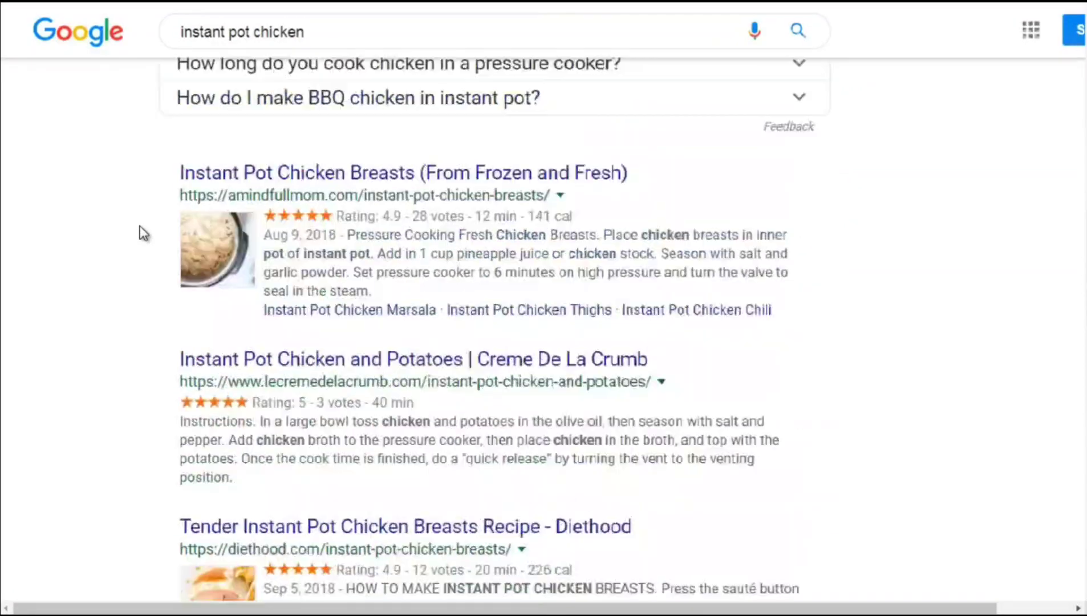
scroll(139, 231, up, 2)
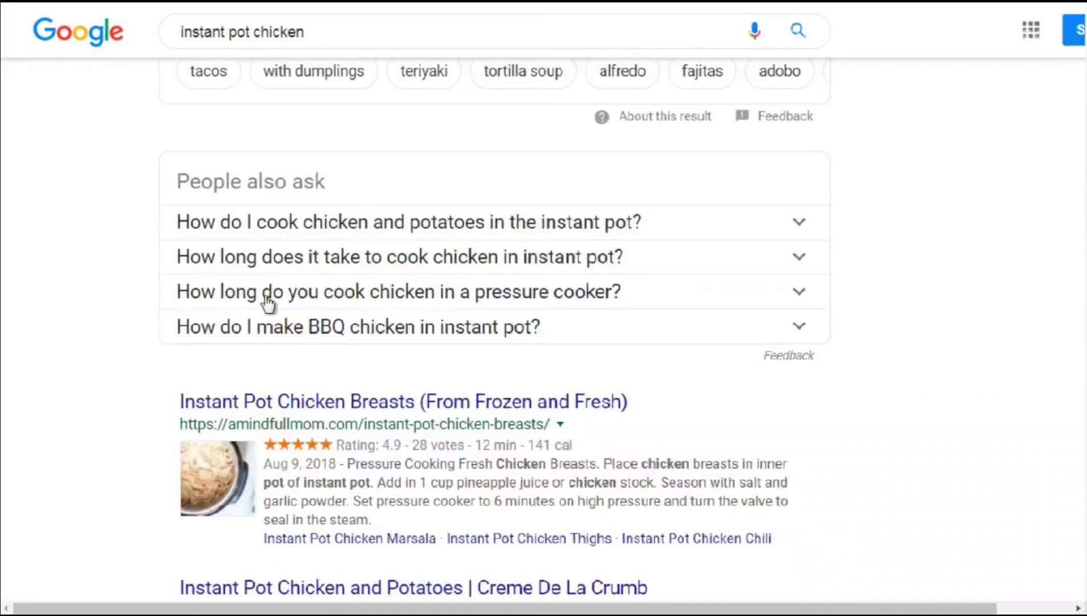
scroll(137, 288, down, 20)
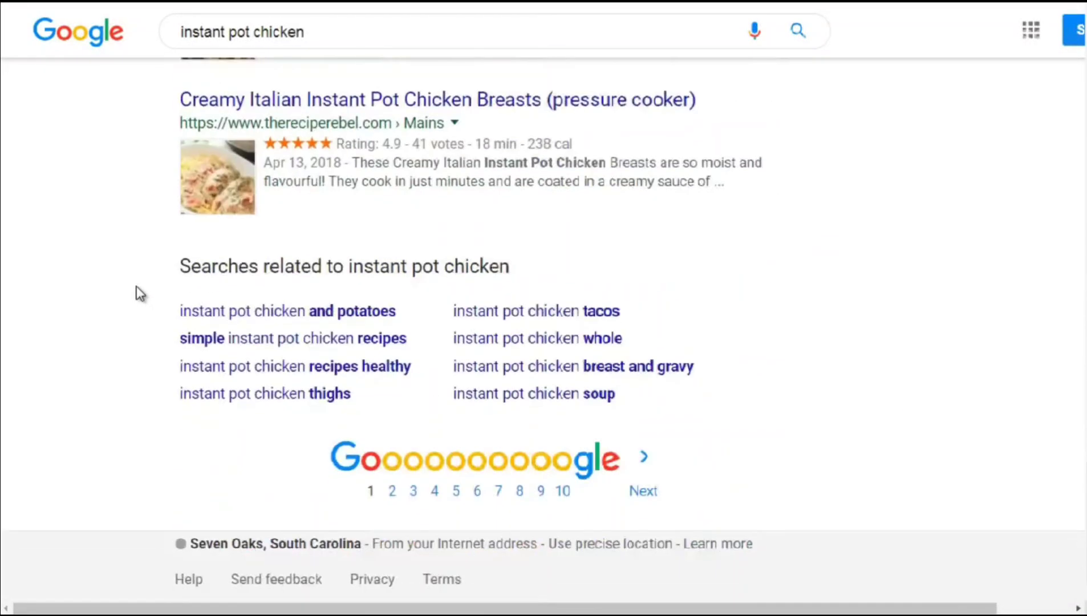
drag(169, 311, 622, 395)
Switch to the Notepad notes and add a divider line of equals signs after the last video description.
key(alt+Tab)
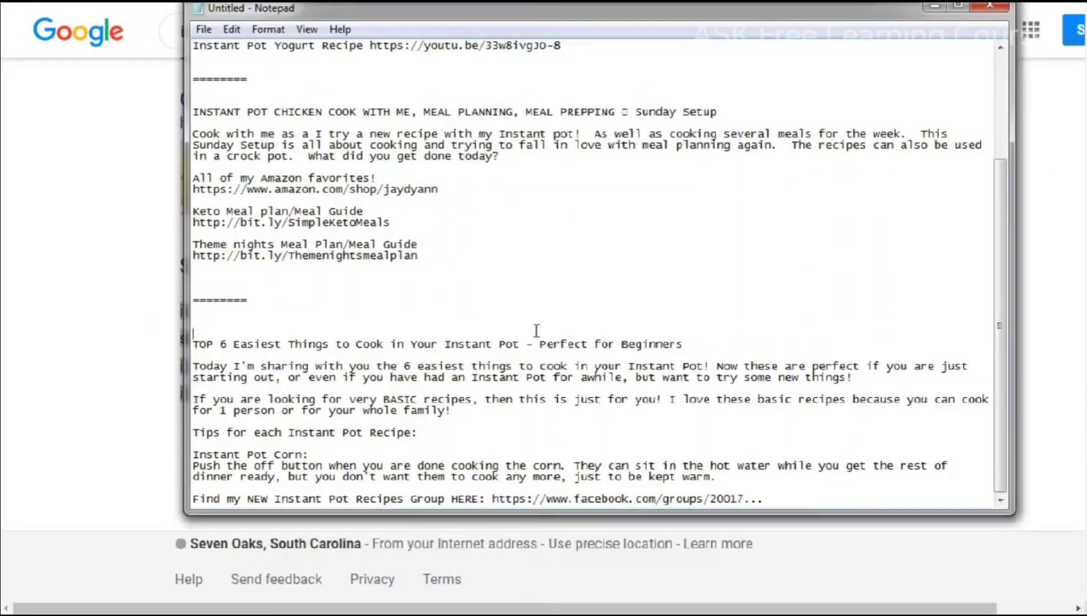
click(786, 501)
key(Return)
key(Return)
key(Return)
text(=================)
scroll(786, 497, down, 9)
scroll(786, 498, down, 1)
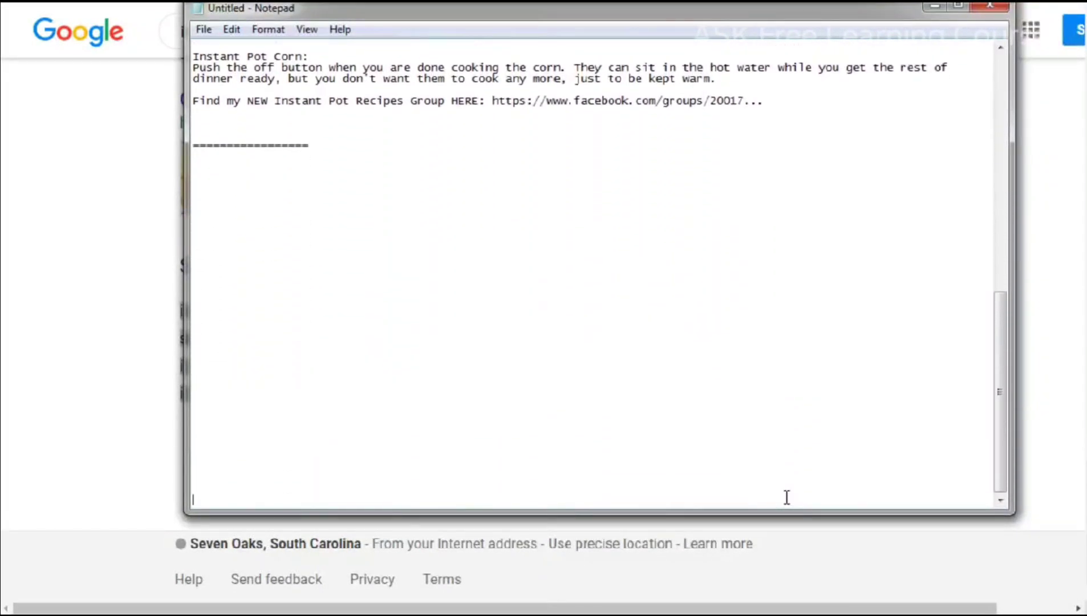
Below the divider, write the line "main keyword: instant pot chicken" followed by the heading "sub keywords:".
click(213, 171)
text(main keyword)
key(Return)
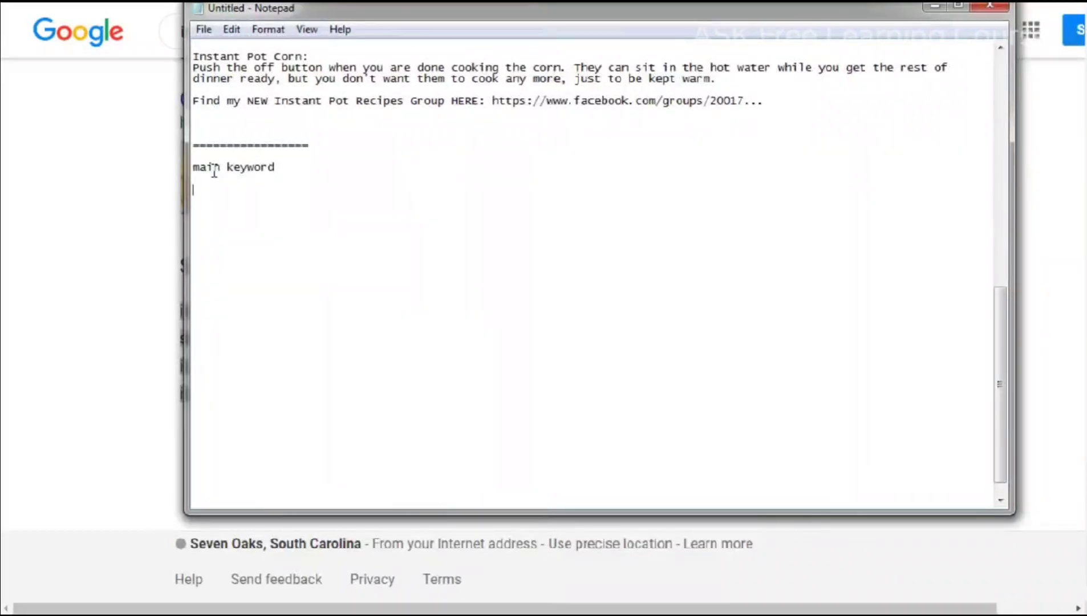
text(sub keywords:)
key(Up)
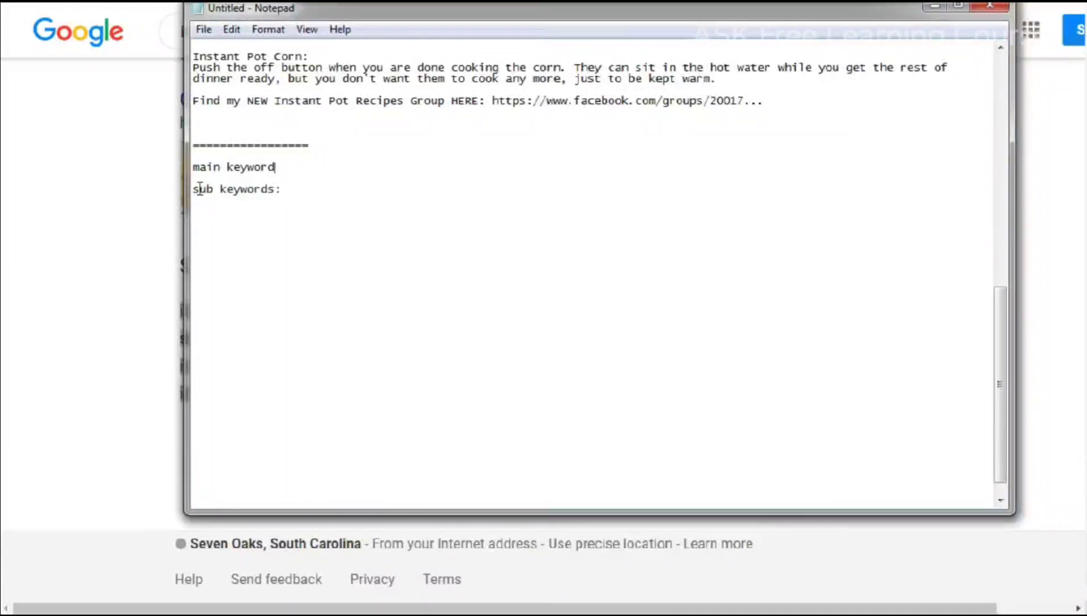
key(ctrl+z)
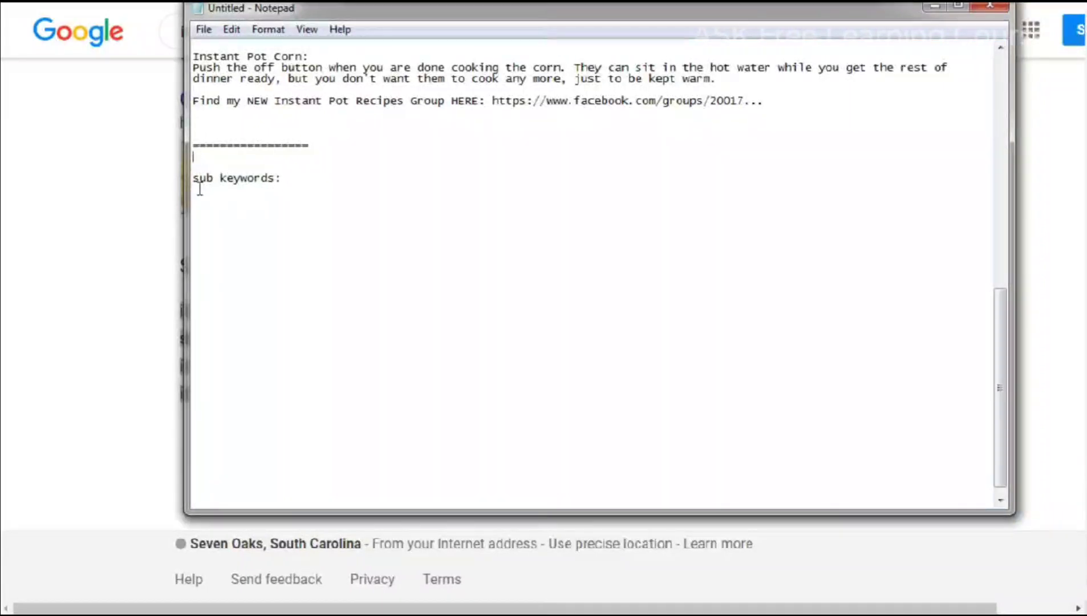
key(Return)
text(main keyword)
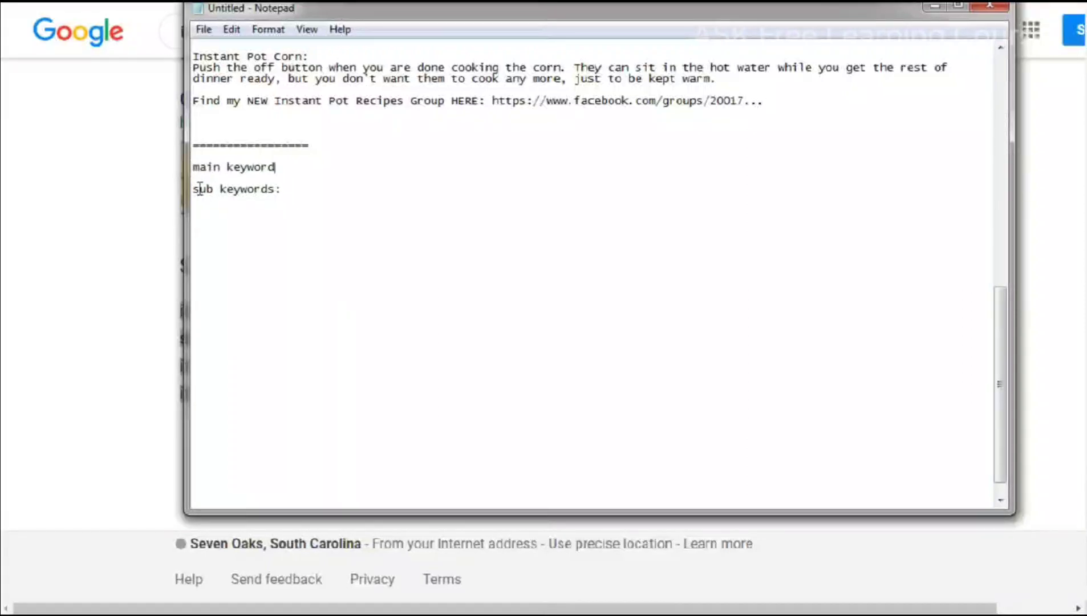
text(:  instant pot chicken)
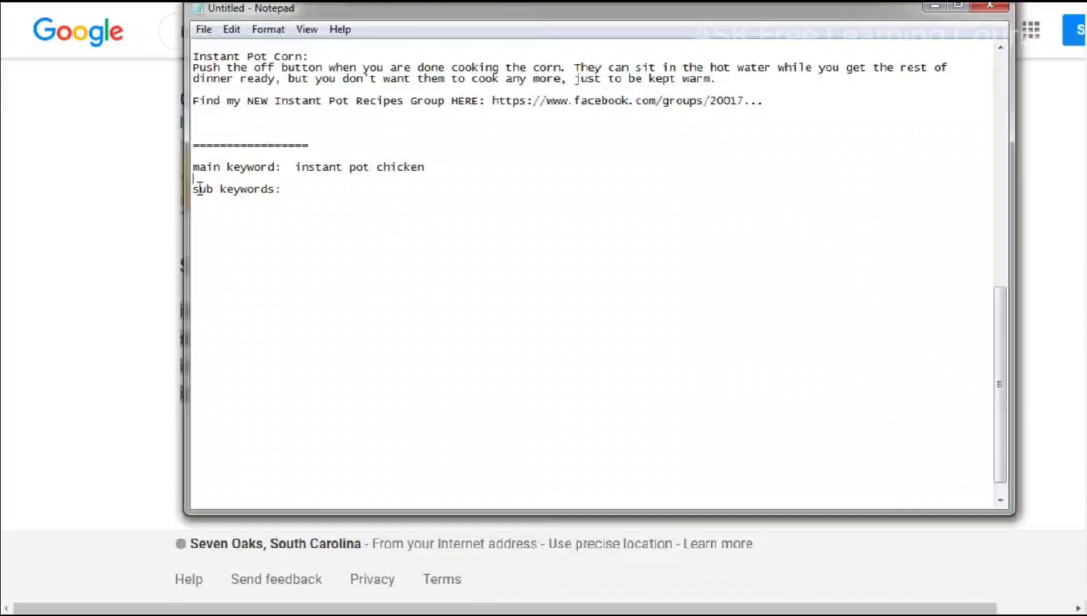
Paste the copied related searches under "sub keywords:" and remove the blank line between the first two entries.
text(instant pot chicken and potatoes  simple instant pot chicken recipes  instant pot chicken recipes healthy  instant pot chicken thighs  instant pot chicken tacos  instant pot chicken whole  instant pot chicken breast and gravy  instant pot chicken soup)
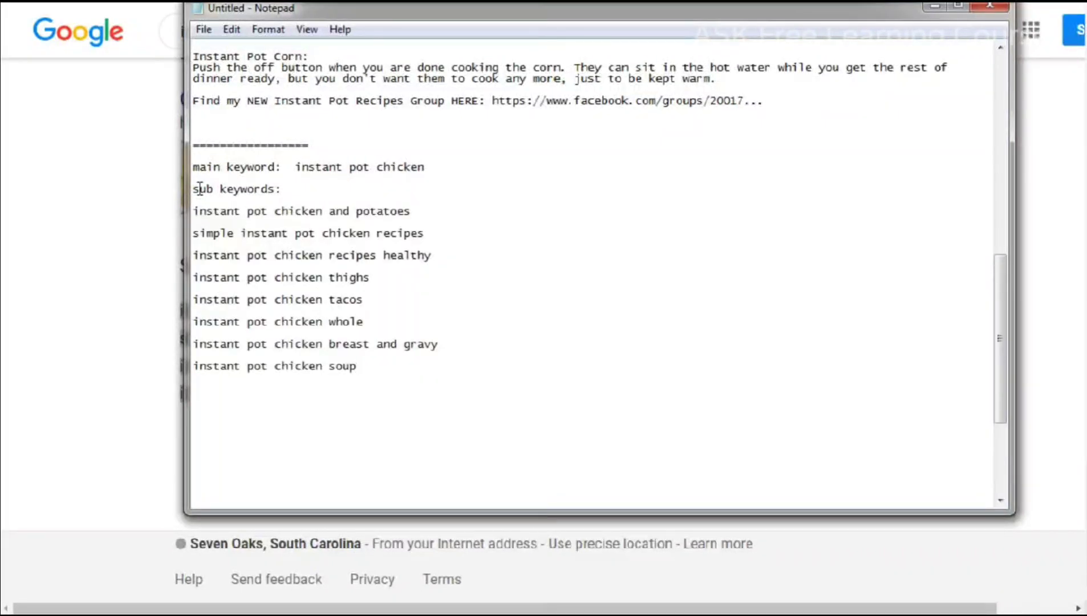
click(215, 226)
key(BackSpace)
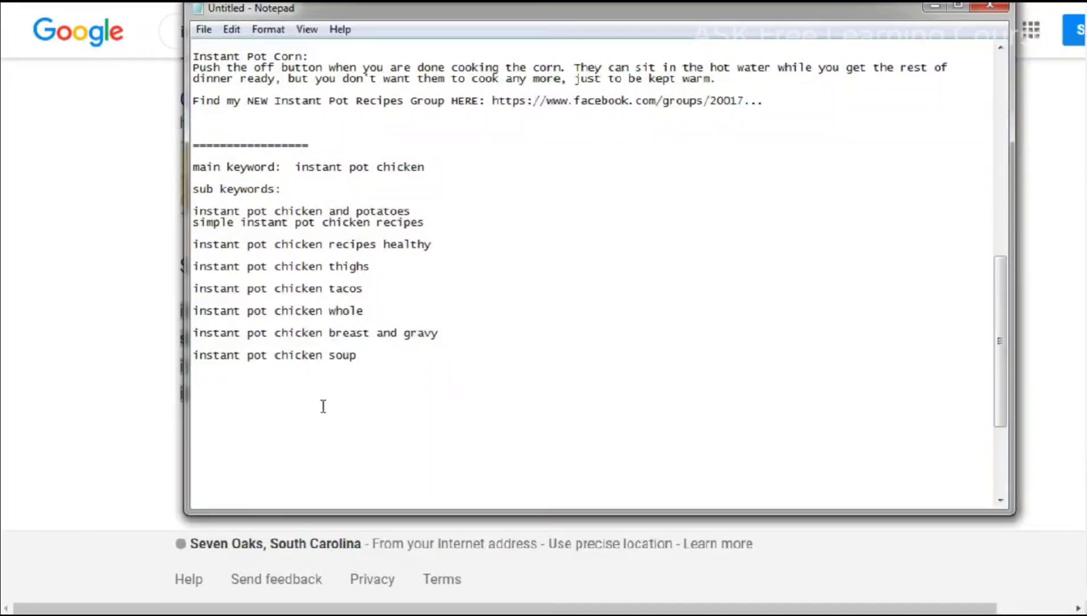
click(384, 366)
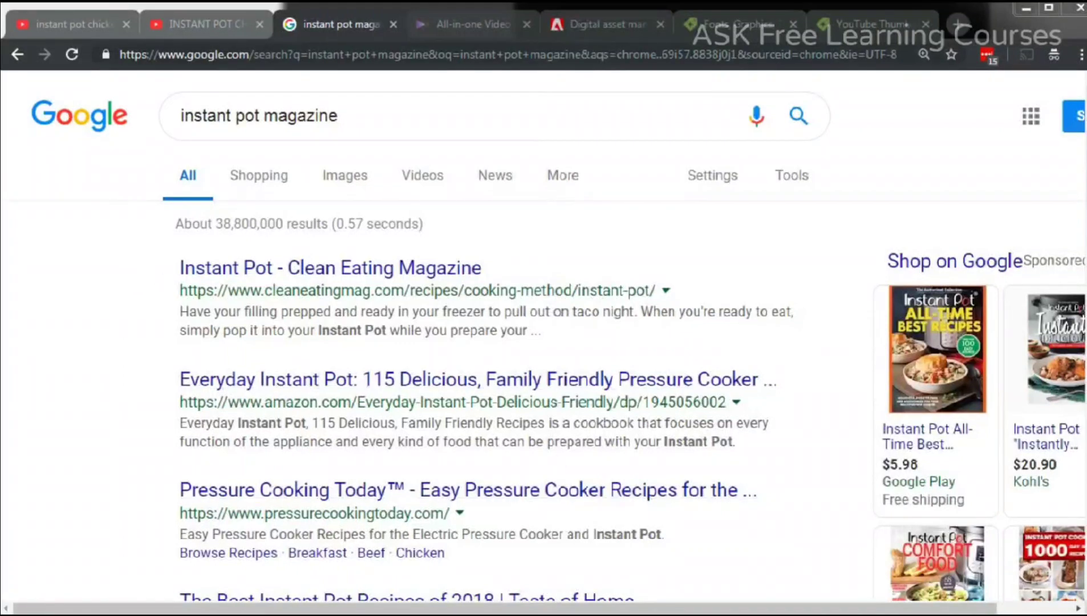
Return to Notepad, review the collected notes, and add the line "target audience: beginners" below the main keyword.
key(alt+Tab)
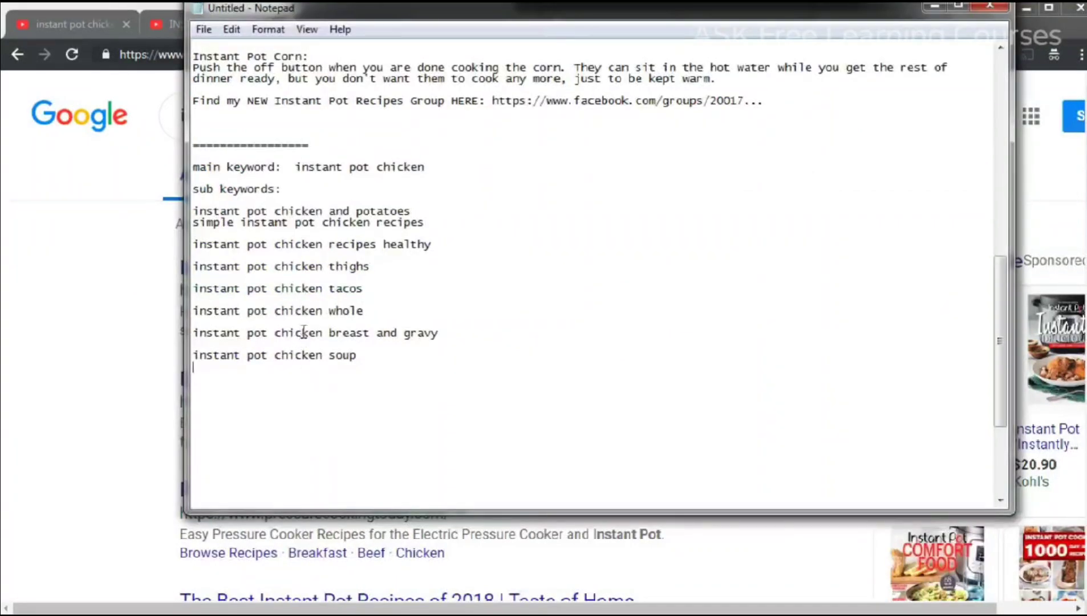
scroll(295, 322, up, 4)
scroll(296, 322, up, 12)
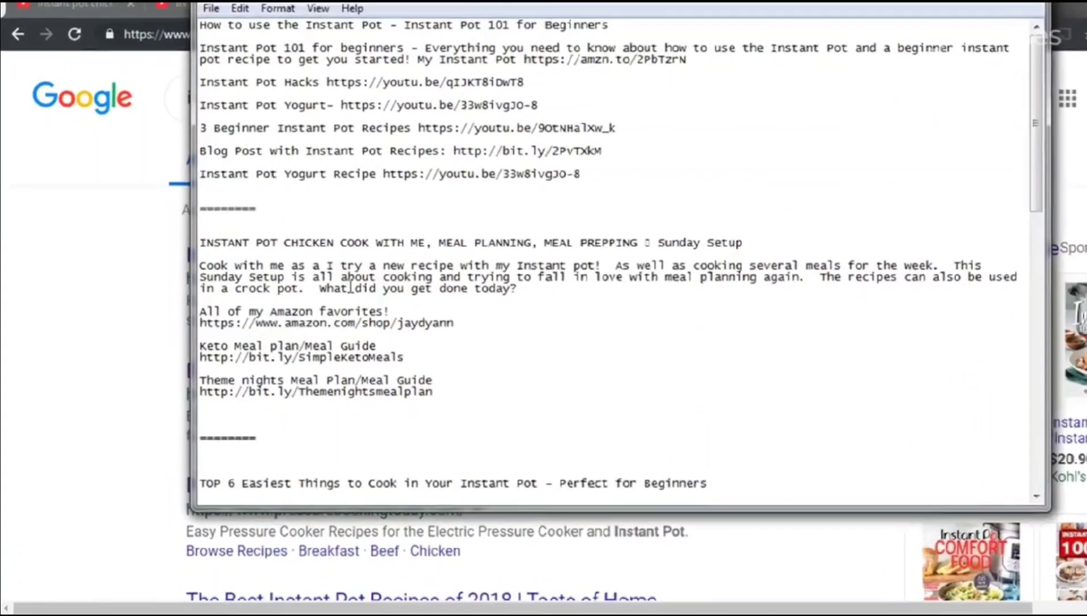
scroll(350, 288, down, 4)
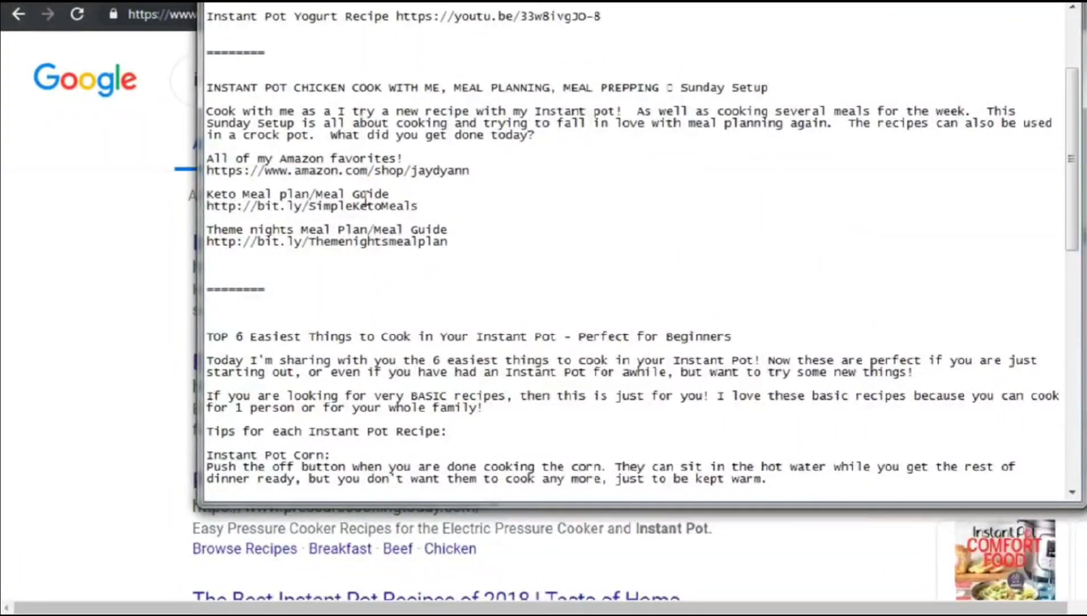
scroll(365, 200, down, 11)
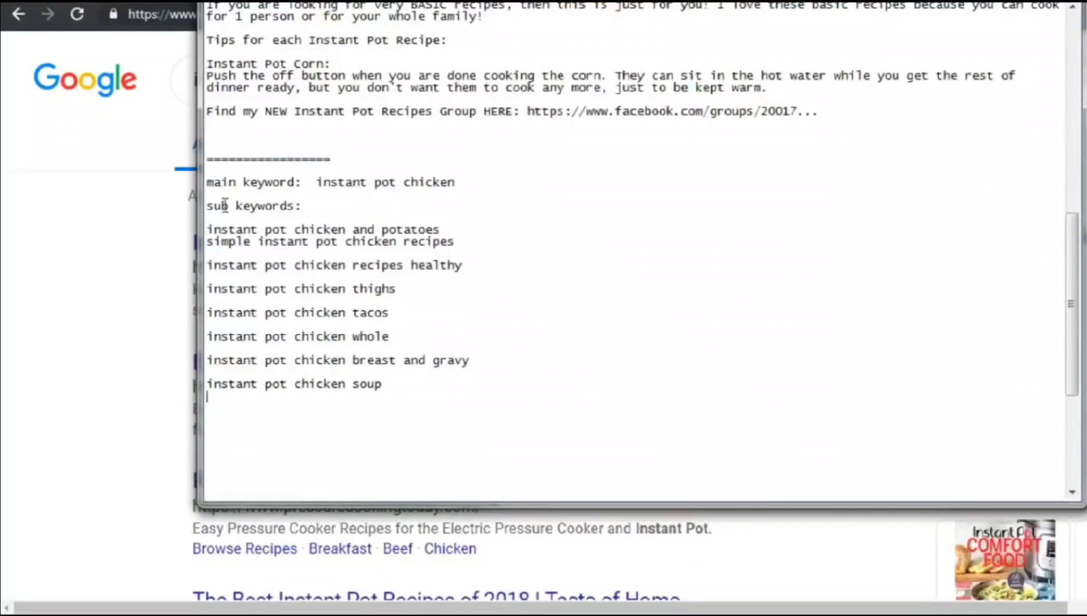
drag(455, 181, 317, 181)
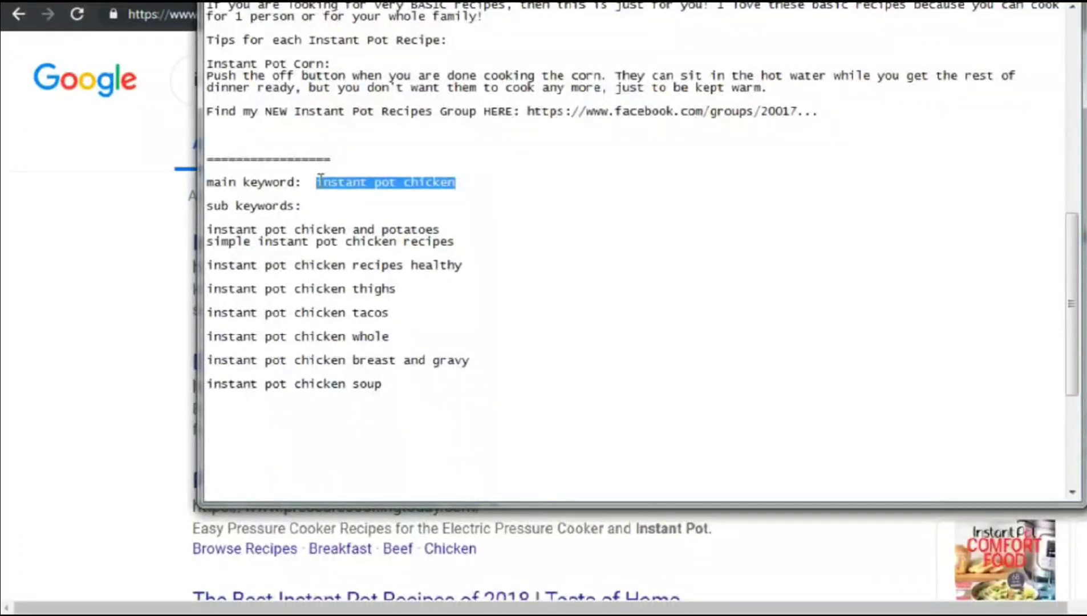
click(497, 182)
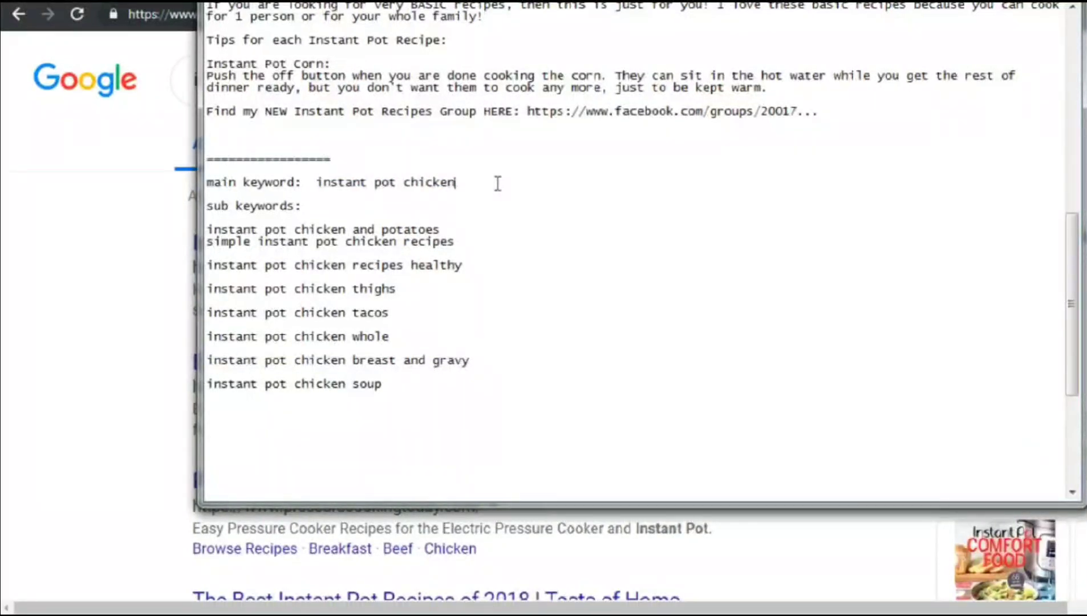
key(Return)
key(Return)
text(target audience:  beginners)
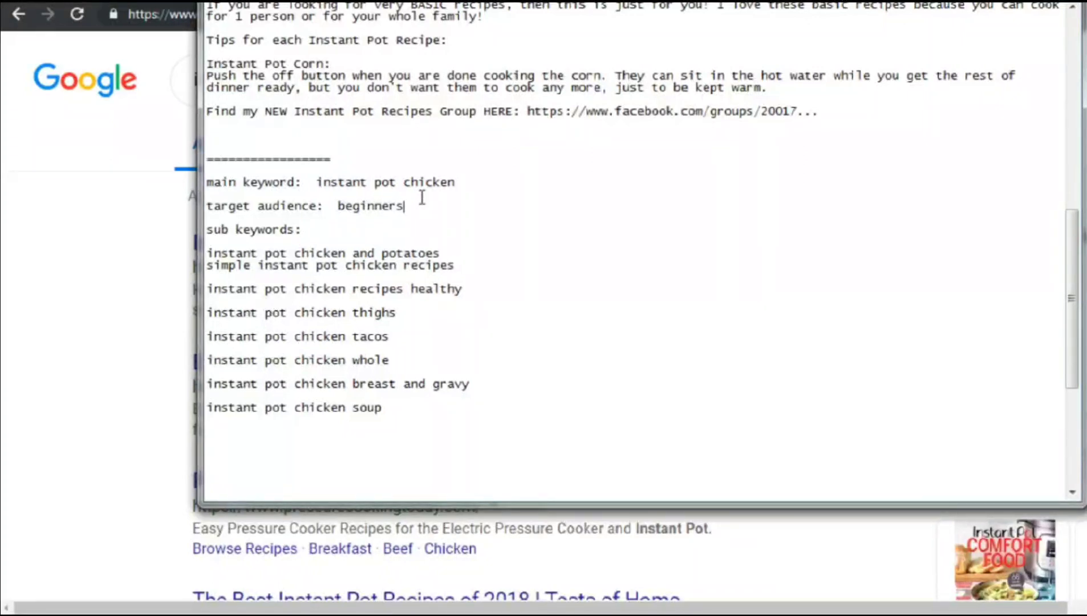
Switch back to the YouTube results for "instant pot chicken" and view the first listed videos.
click(108, 125)
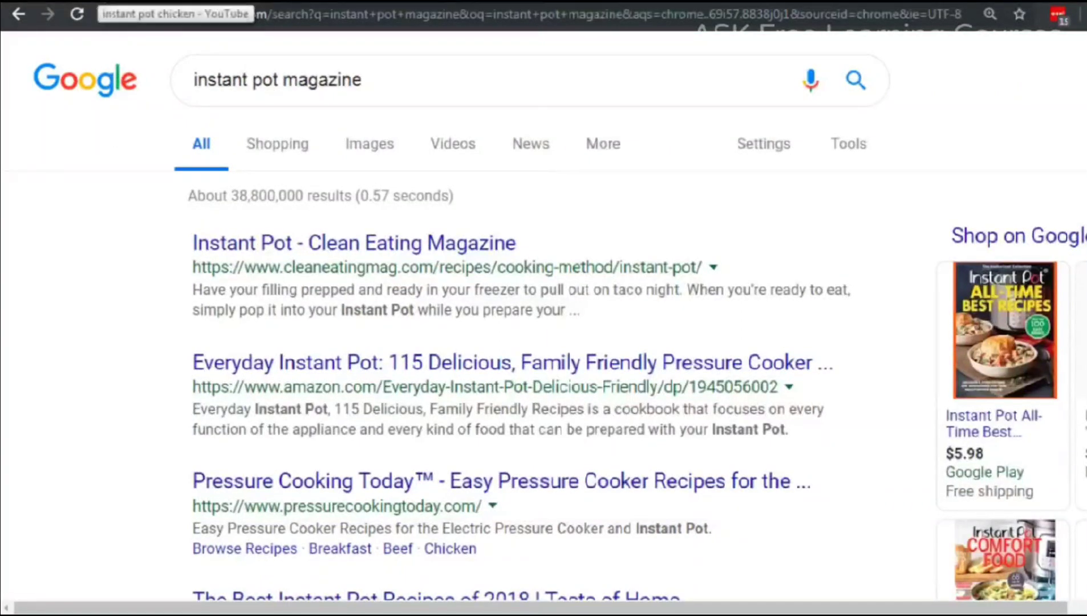
click(109, 7)
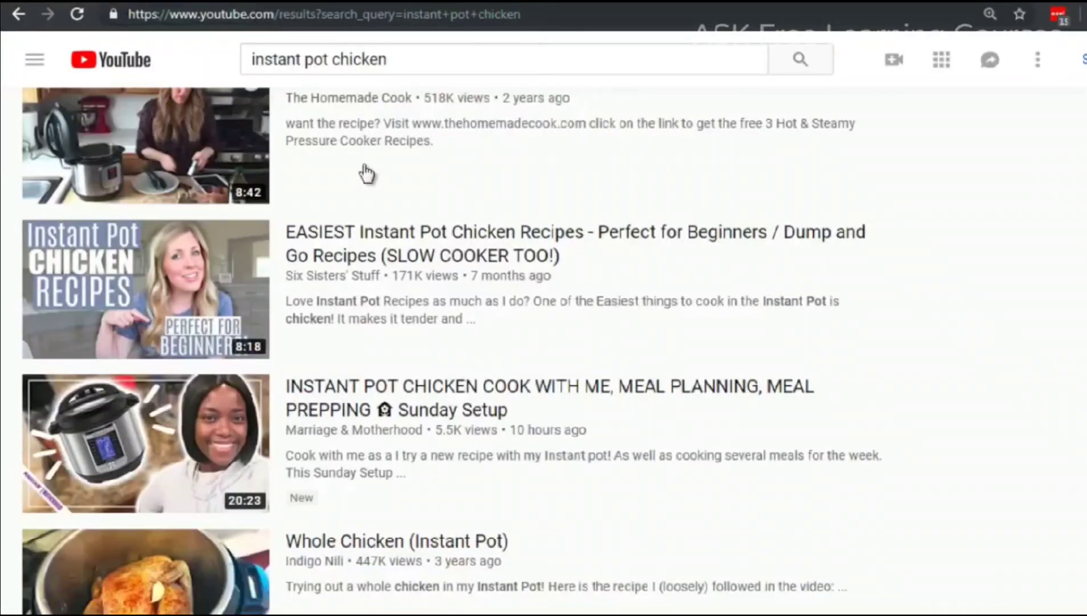
scroll(365, 176, up, 2)
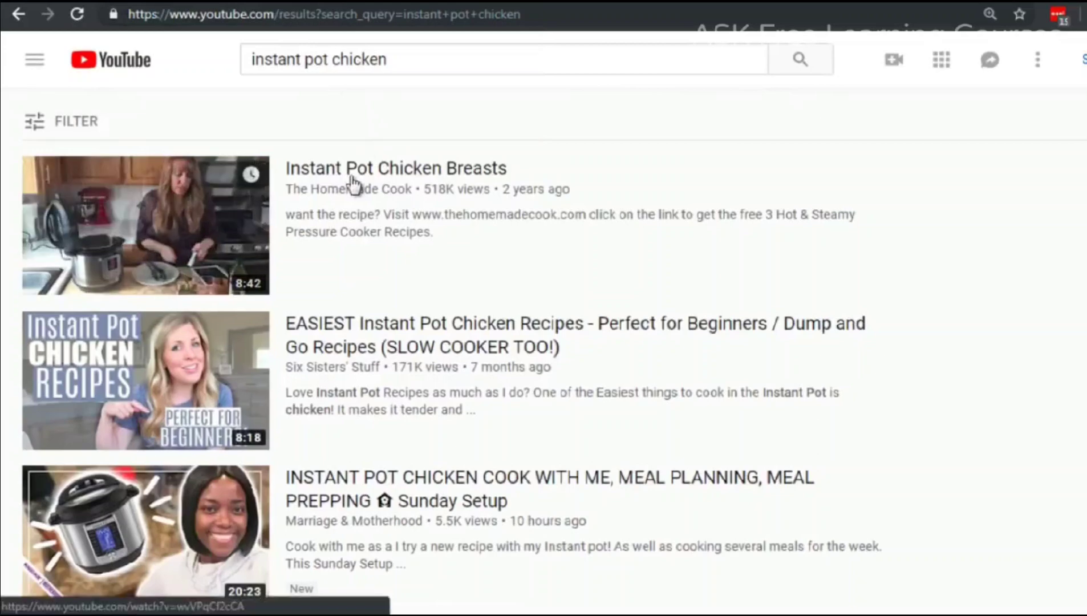
Look up "instant pot magazine" on Google and open the sponsored "Instant Pot All-Time Best Recipes" ebook in a new tab.
scroll(354, 183, down, 8)
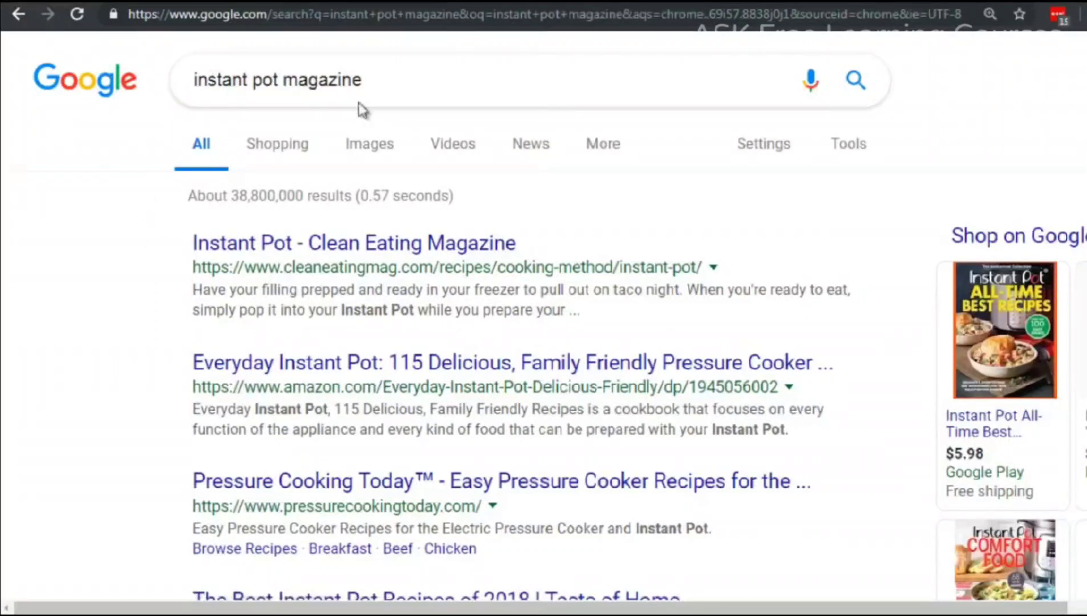
scroll(216, 264, down, 2)
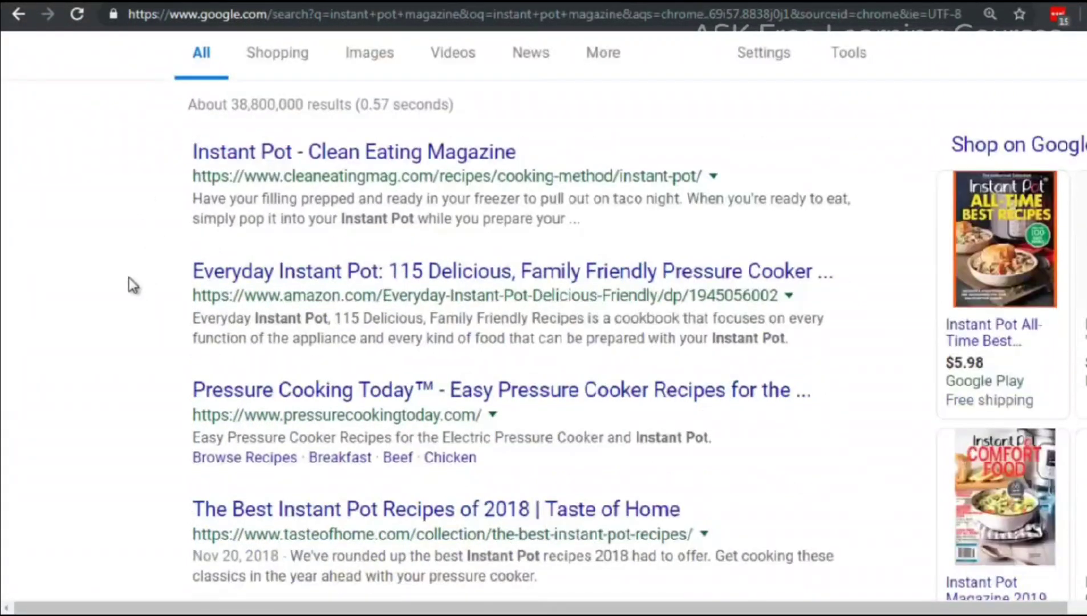
drag(388, 606, 466, 606)
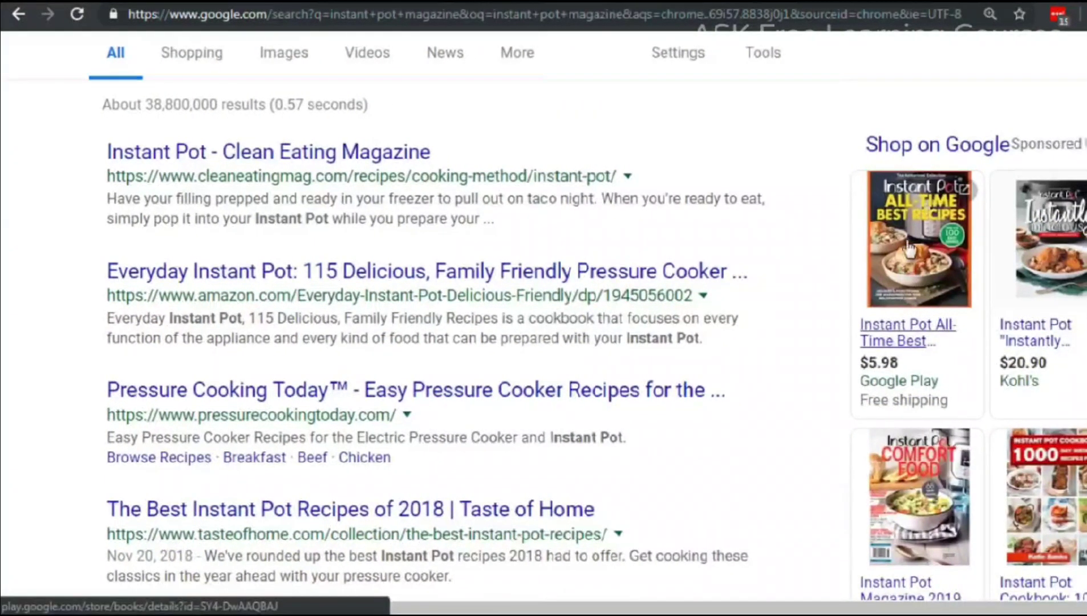
mouse_move(909, 210)
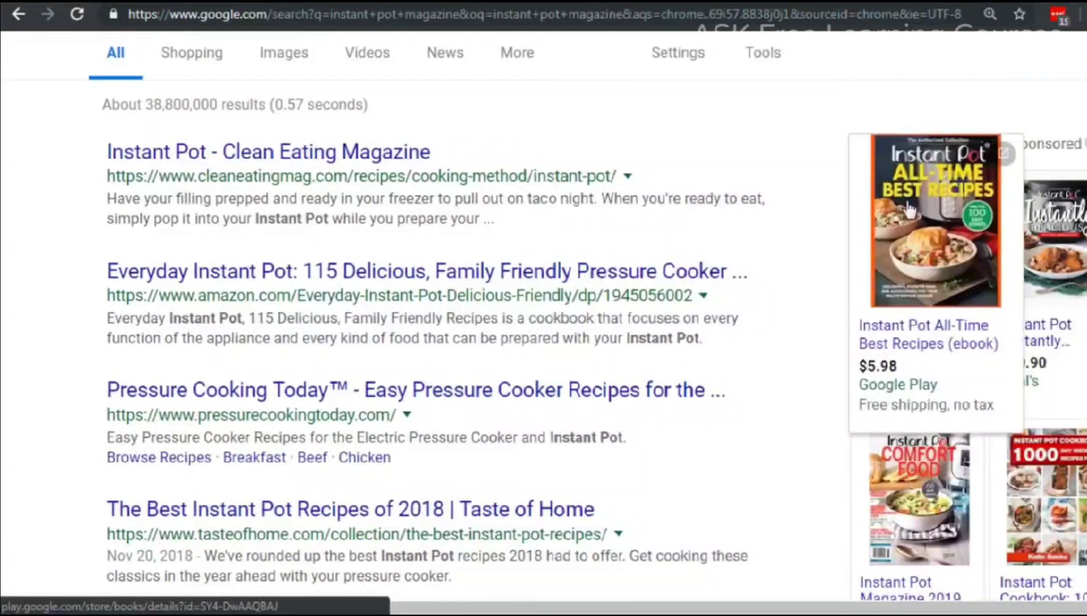
right_click(916, 340)
click(940, 354)
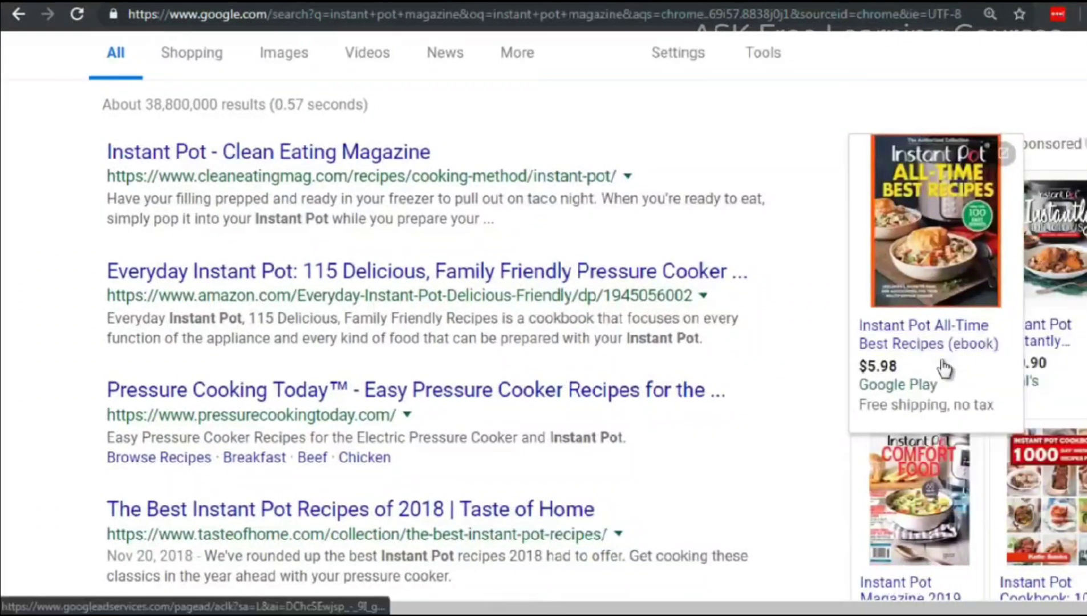
key(ctrl+Tab)
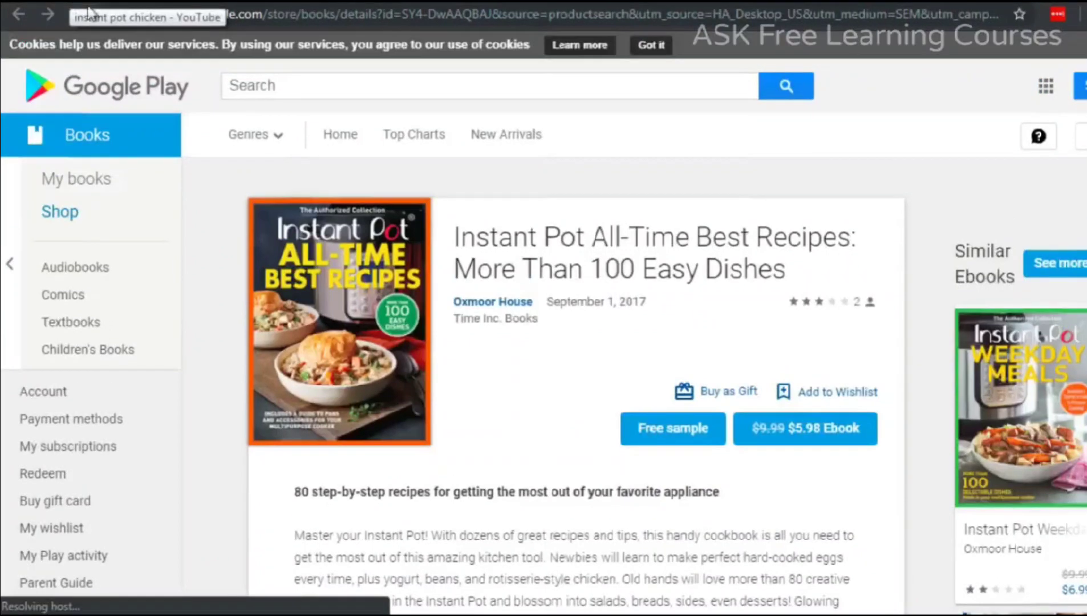
Look over the ebook's Google Play page, then open its free sample and page through to the Welcome section.
scroll(507, 364, down, 6)
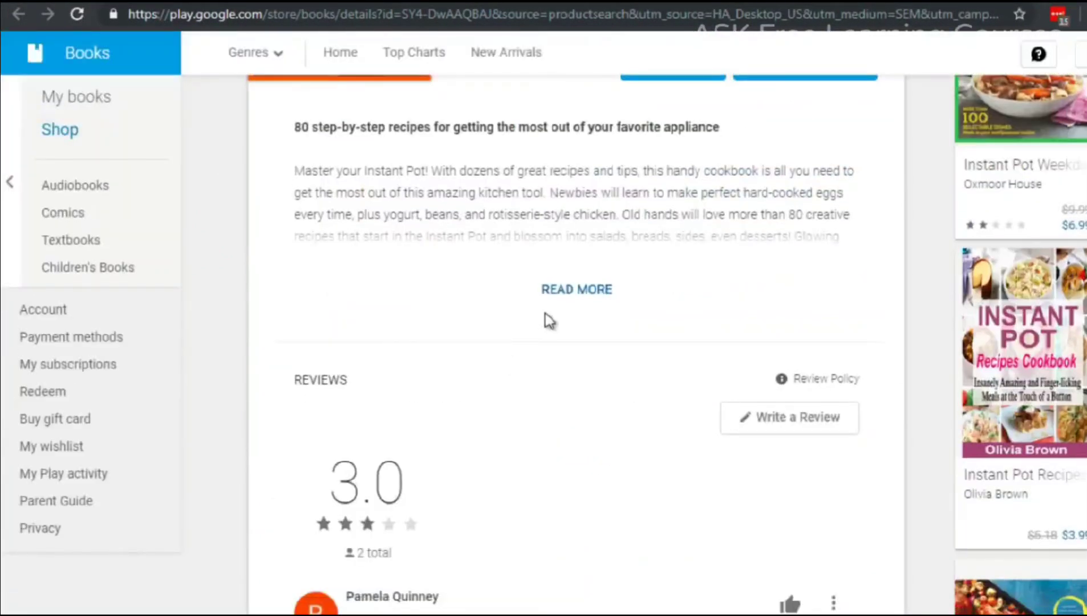
scroll(549, 321, up, 6)
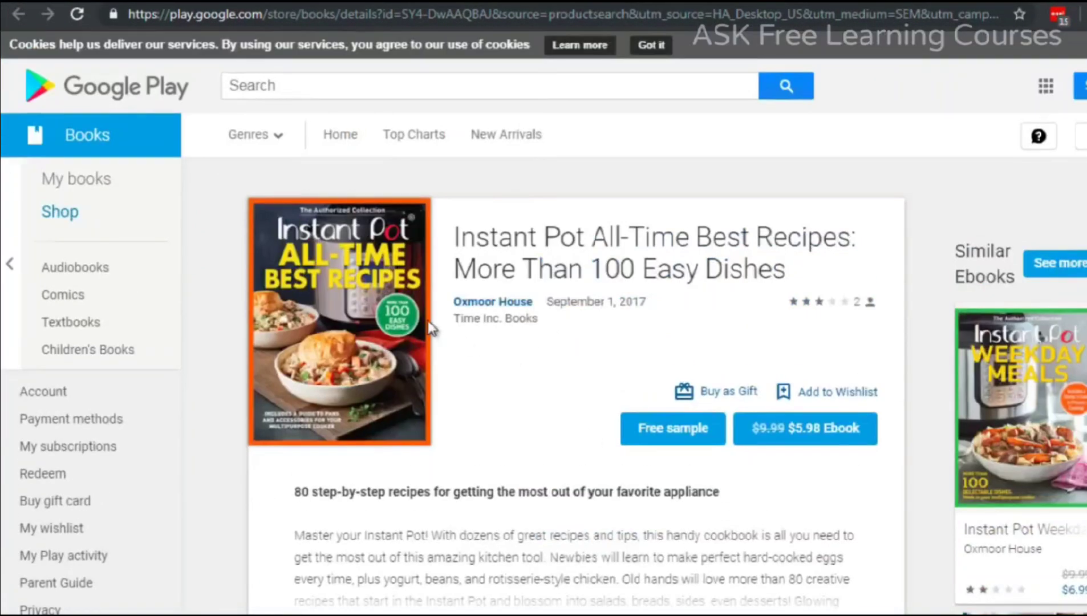
click(663, 437)
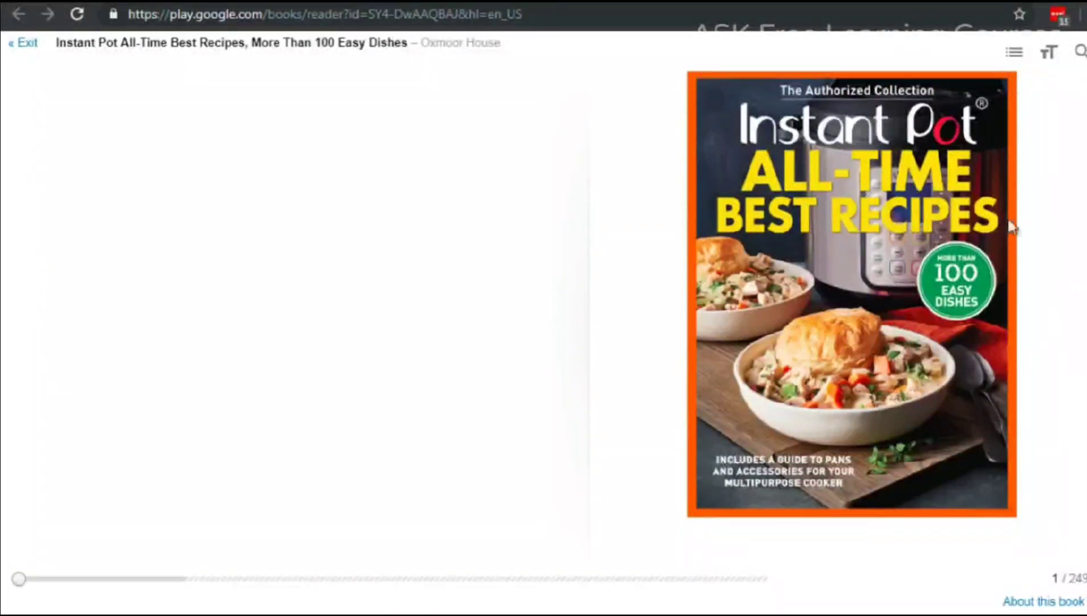
click(1039, 234)
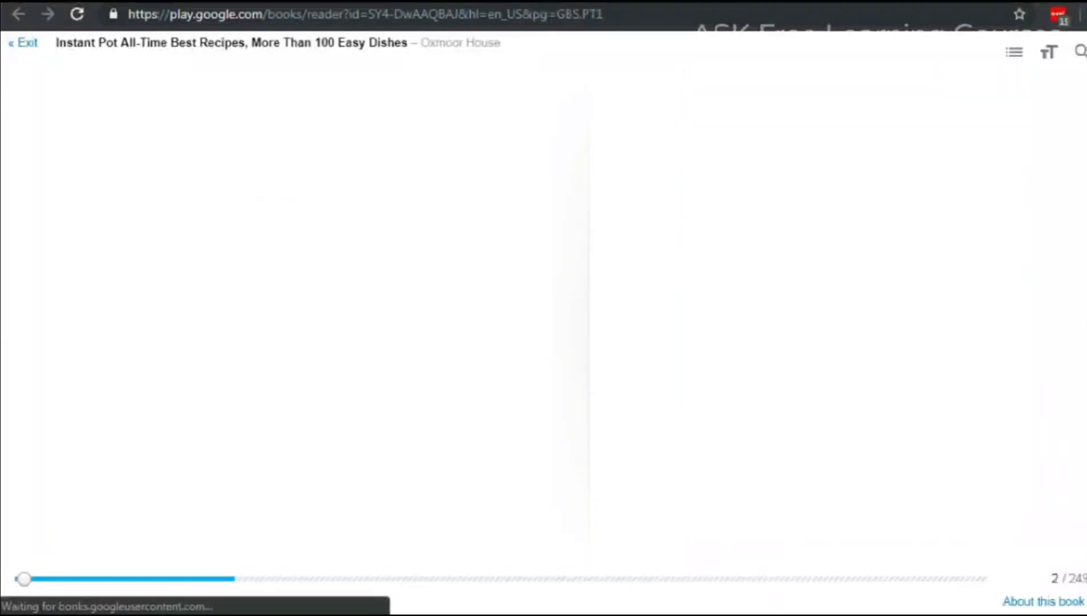
key(Right)
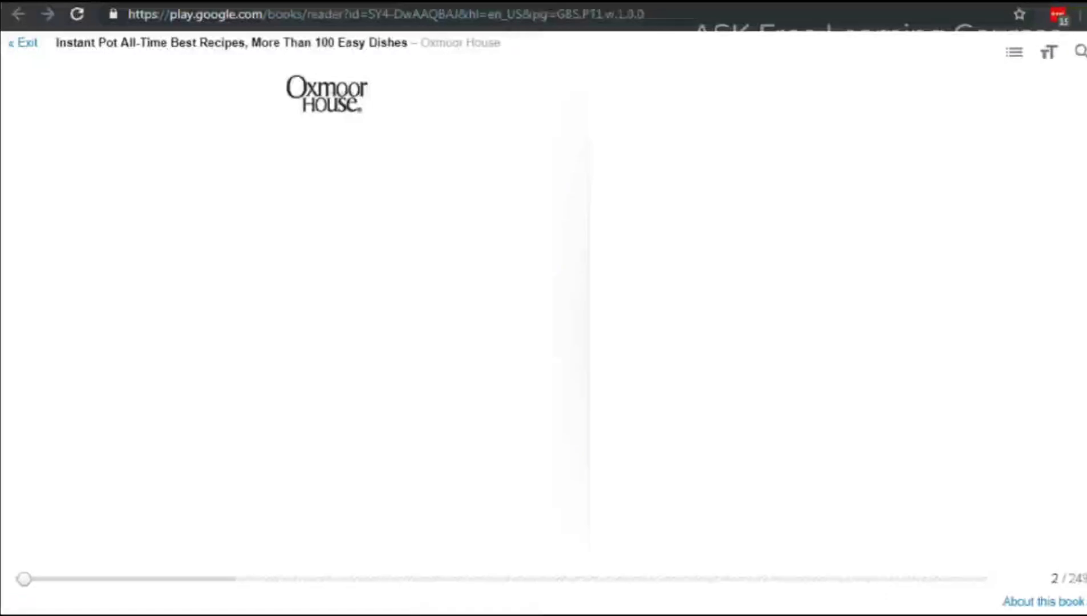
key(Right)
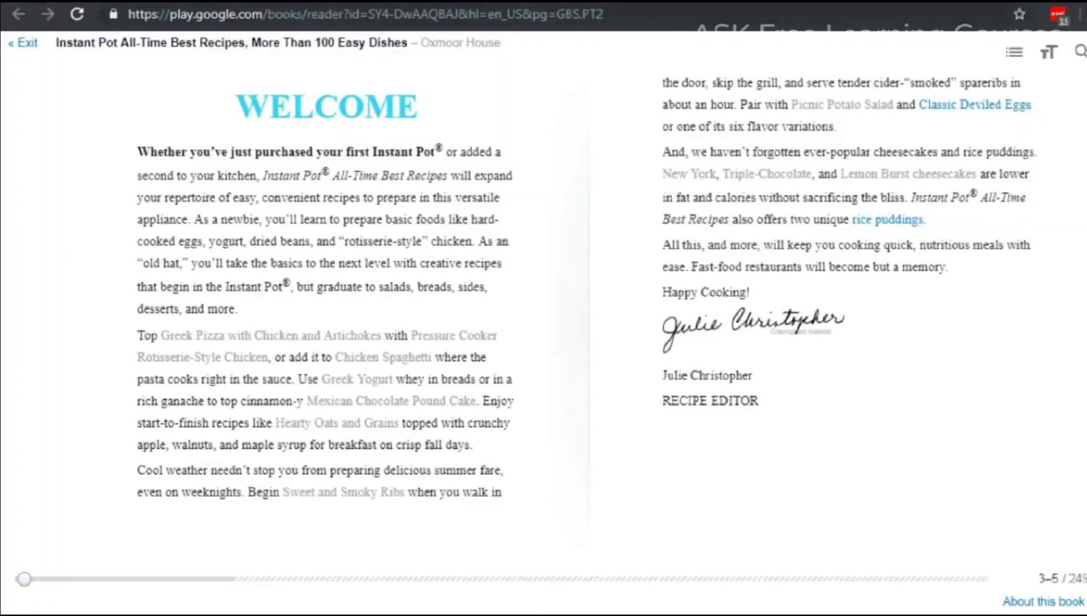
Return to the Google results for "instant pot magazine" and examine how the listed recipe and magazine pages word their titles.
key(ctrl+Tab)
scroll(145, 244, down, 2)
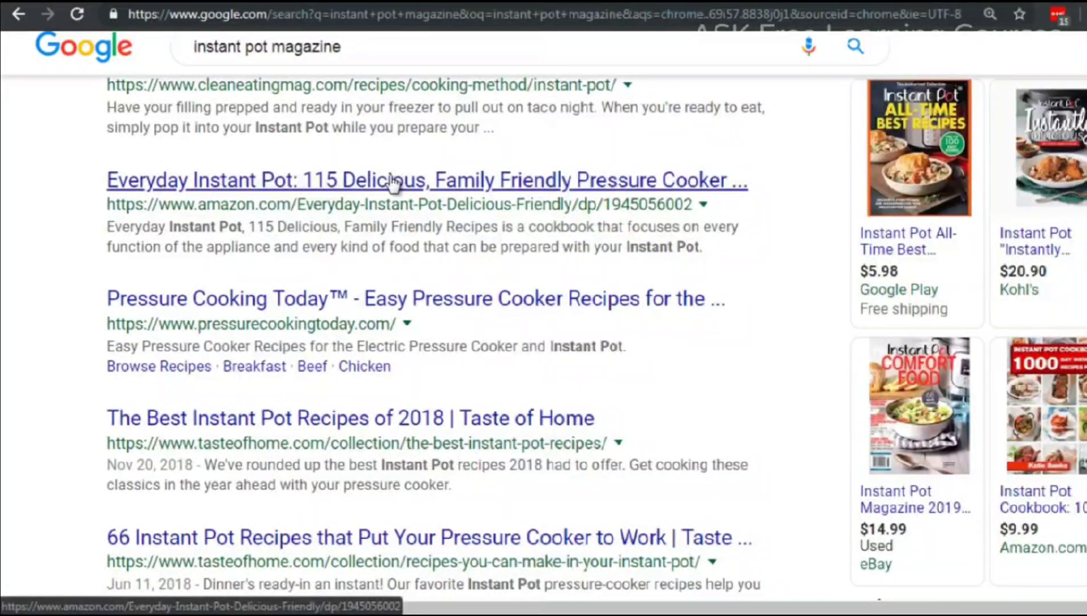
mouse_move(908, 196)
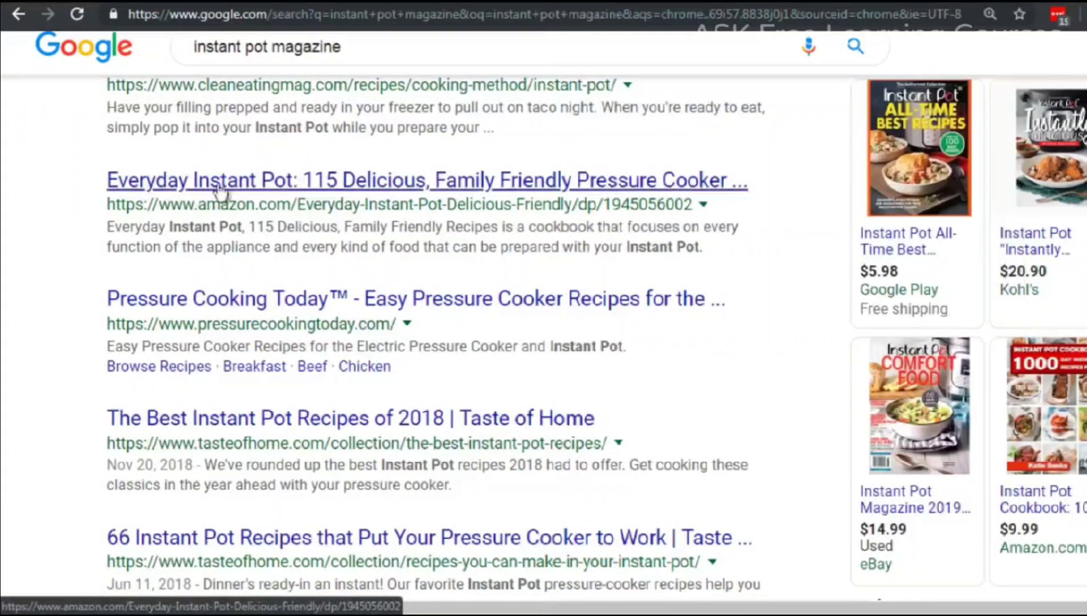
scroll(90, 273, down, 2)
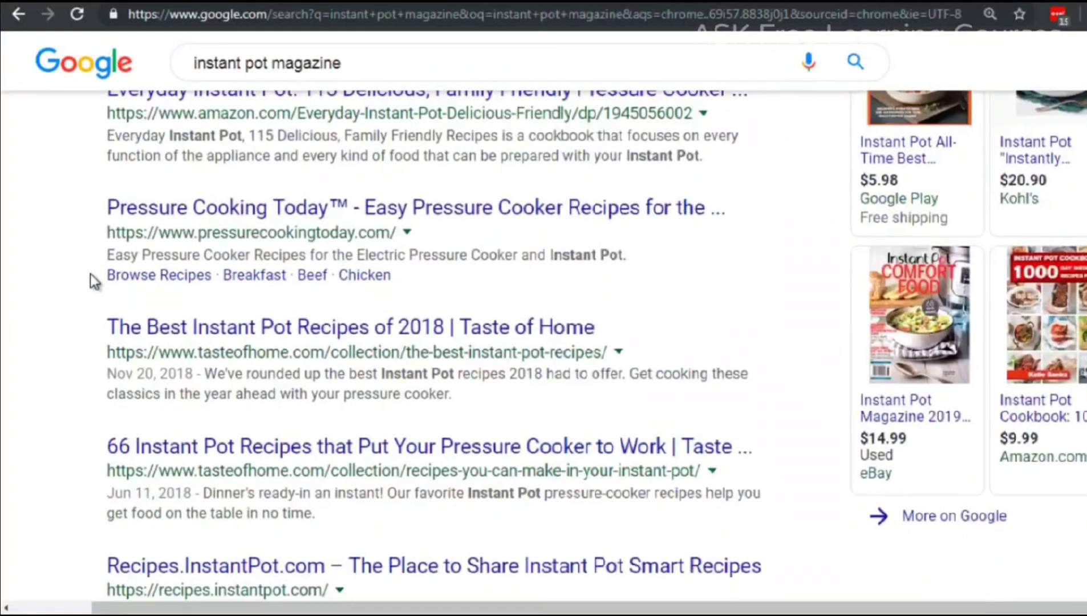
scroll(90, 269, down, 3)
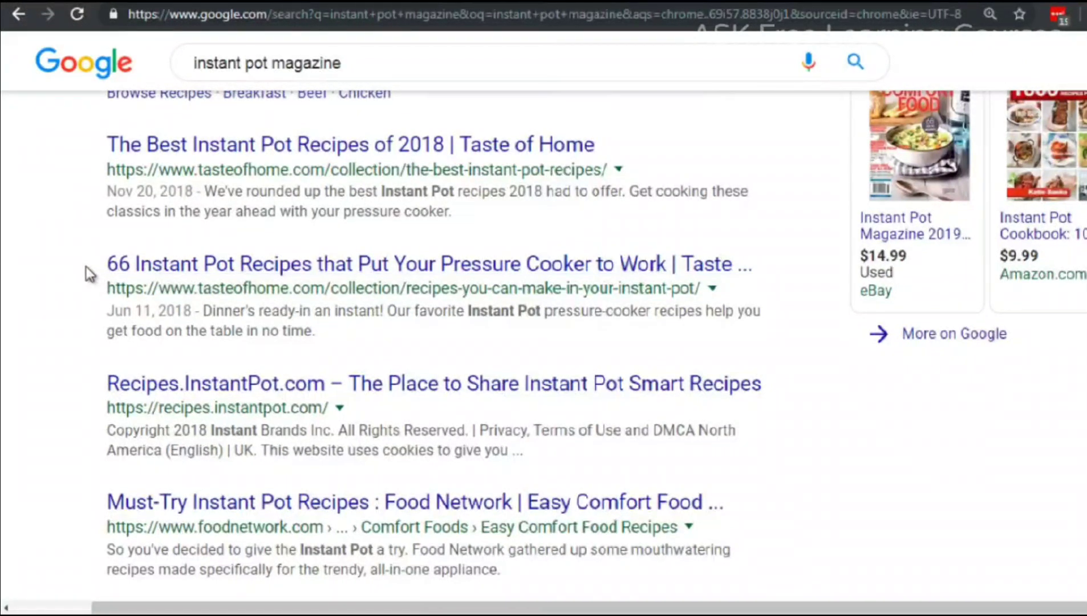
scroll(86, 266, down, 5)
scroll(89, 275, down, 1)
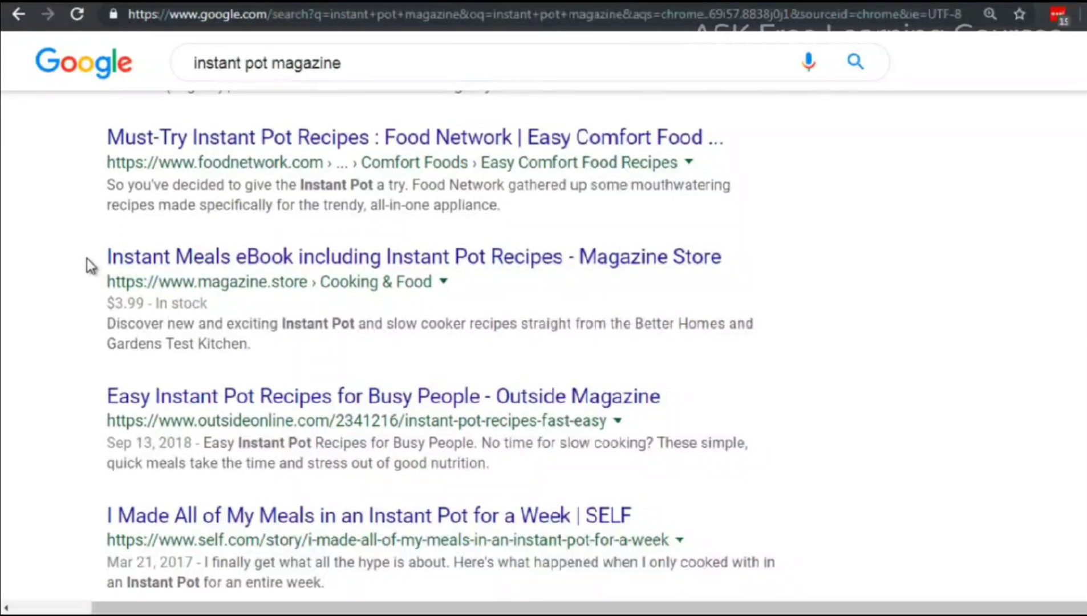
scroll(87, 258, up, 3)
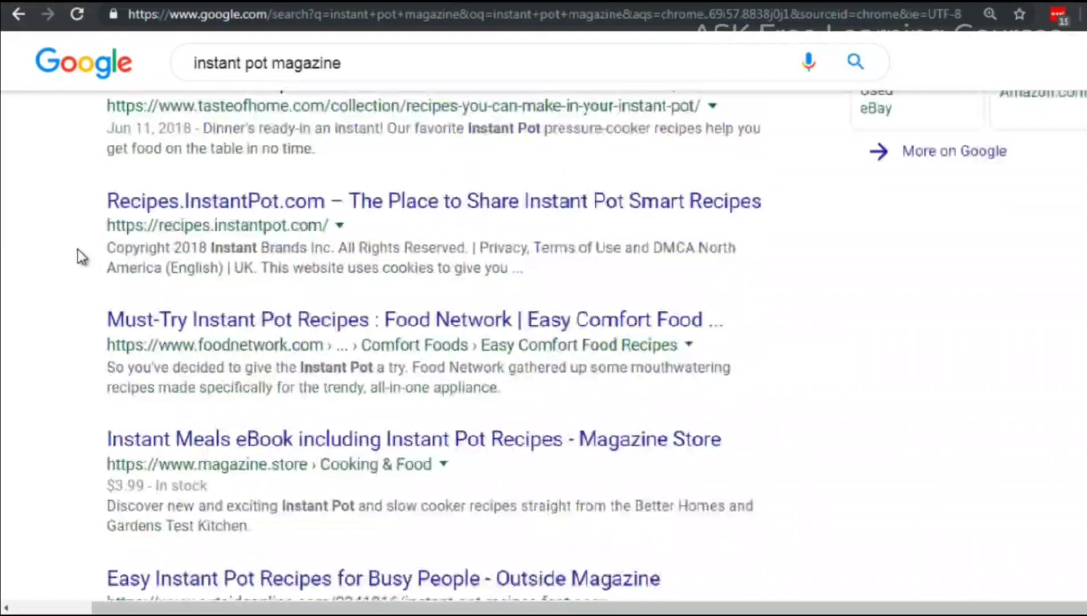
scroll(77, 249, up, 2)
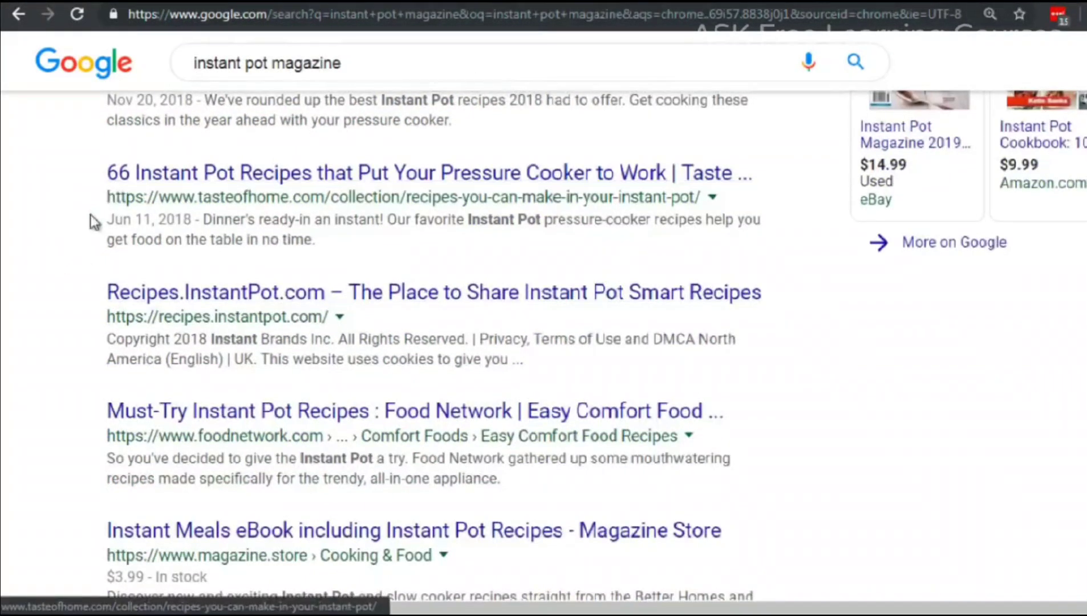
scroll(505, 228, up, 5)
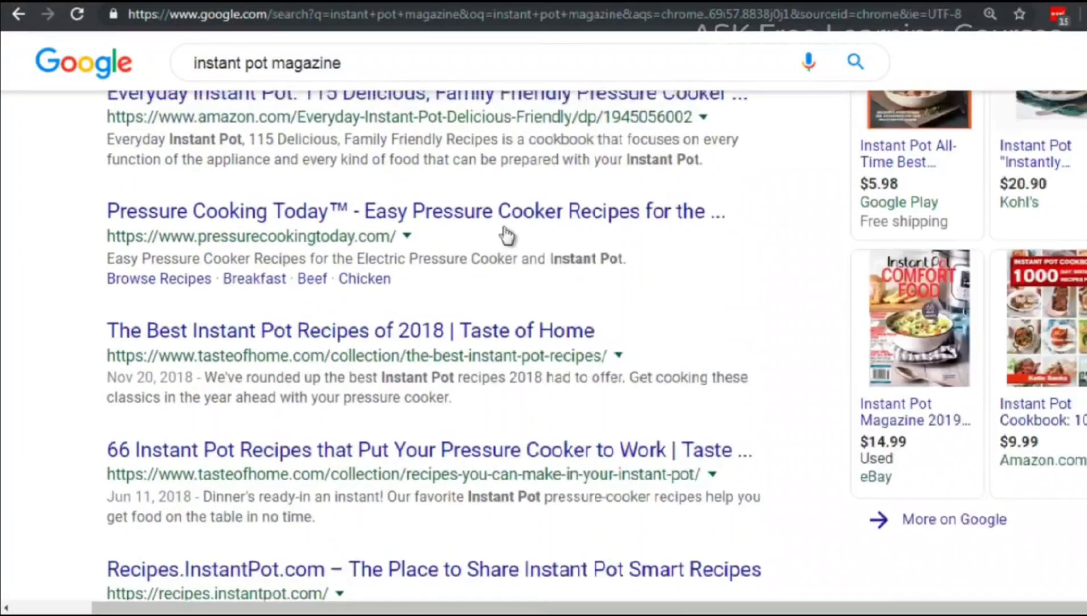
scroll(505, 228, up, 3)
Examine the covers and titles of the sponsored Instant Pot magazines and cookbooks beside the search results.
mouse_move(956, 239)
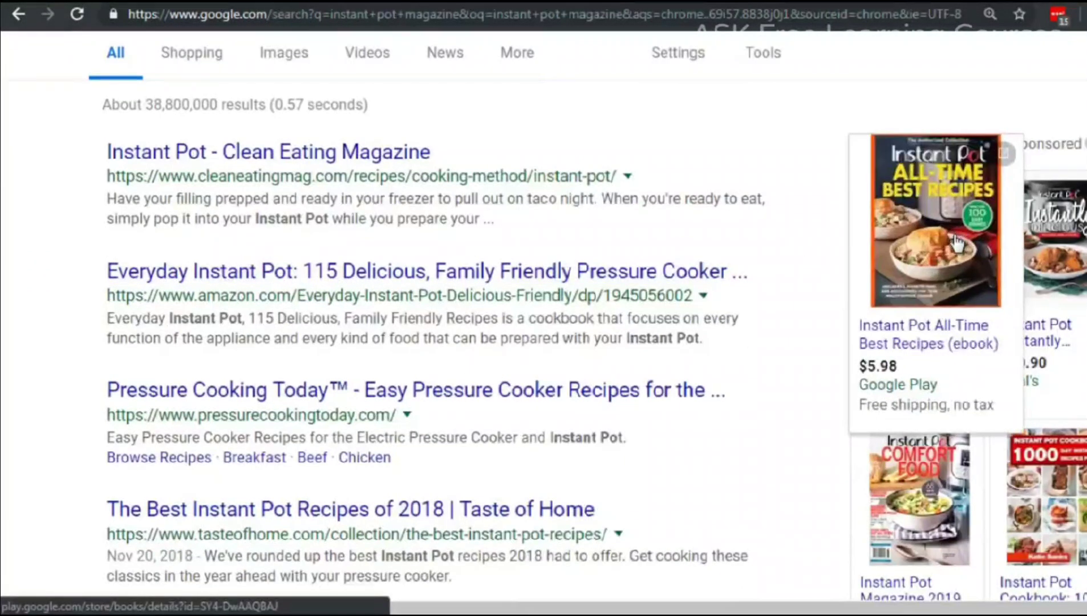
scroll(839, 308, up, 2)
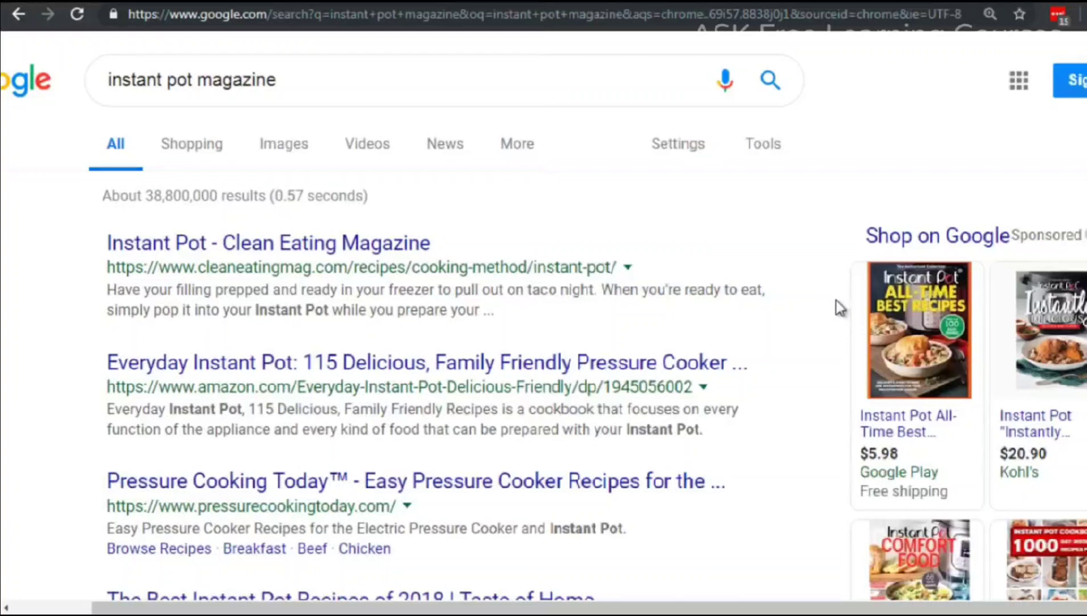
scroll(839, 308, down, 2)
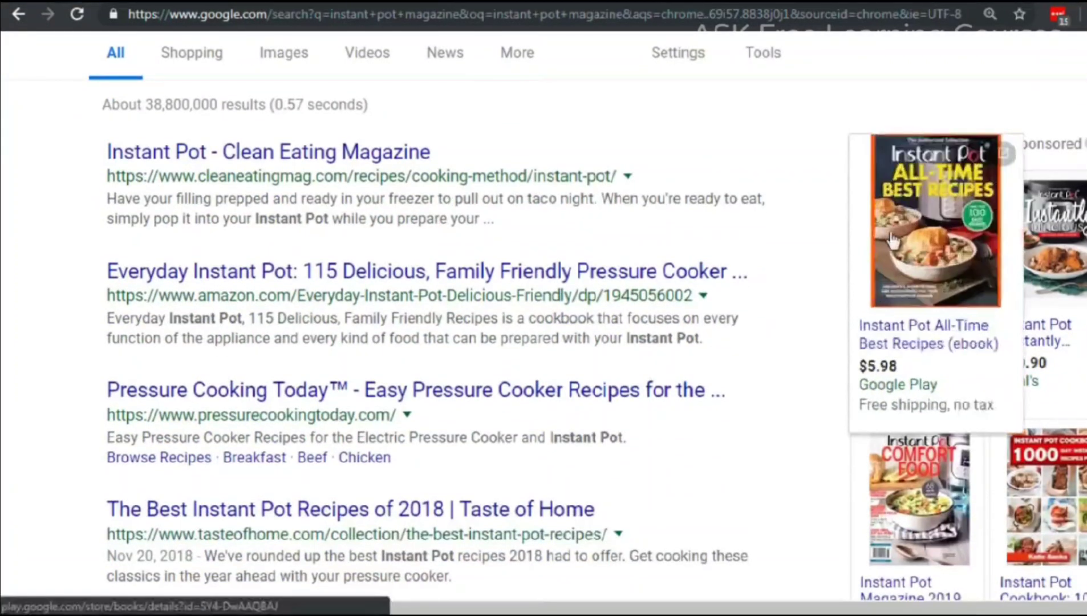
mouse_move(1054, 226)
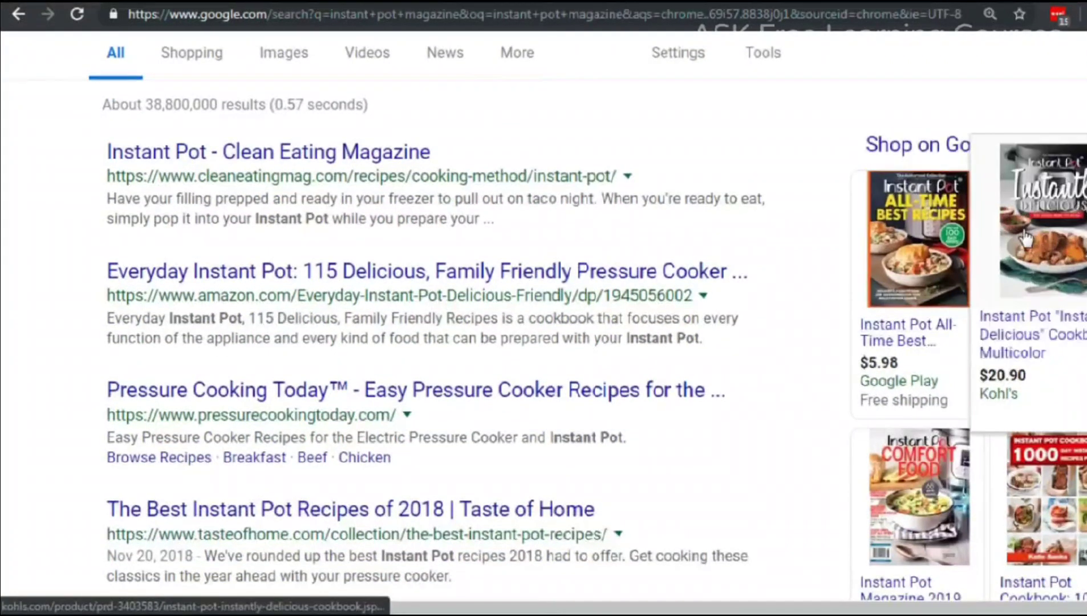
scroll(969, 236, down, 2)
mouse_move(941, 448)
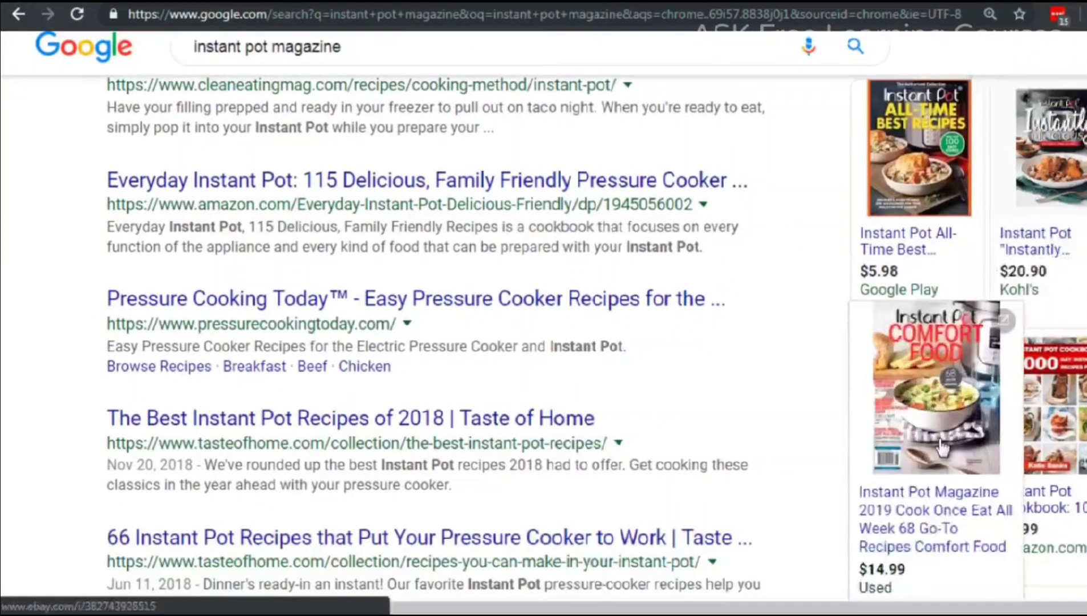
scroll(1054, 394, down, 2)
scroll(636, 364, up, 6)
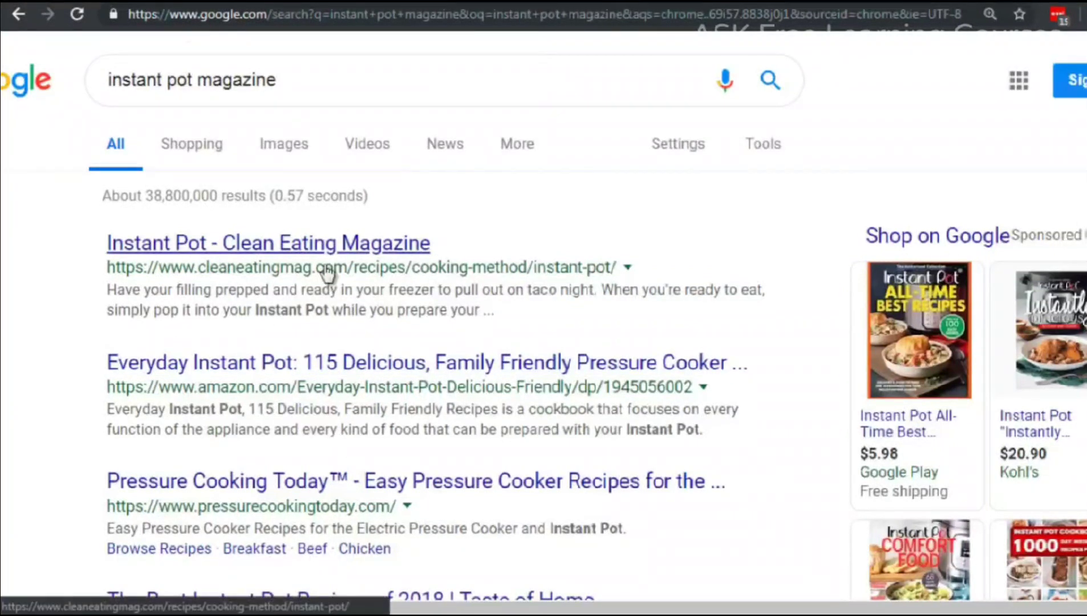
Switch to Notepad and highlight both "Instant Pot 101 for beginners" phrases and the word "beginner" in the collected video description.
key(alt+Tab)
scroll(329, 134, up, 5)
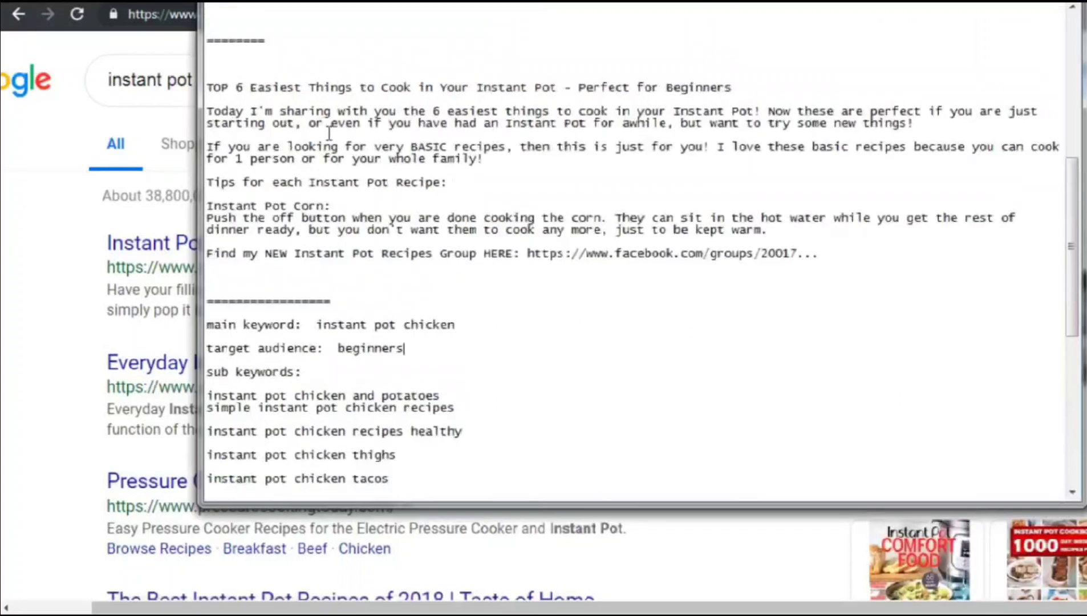
scroll(329, 133, up, 10)
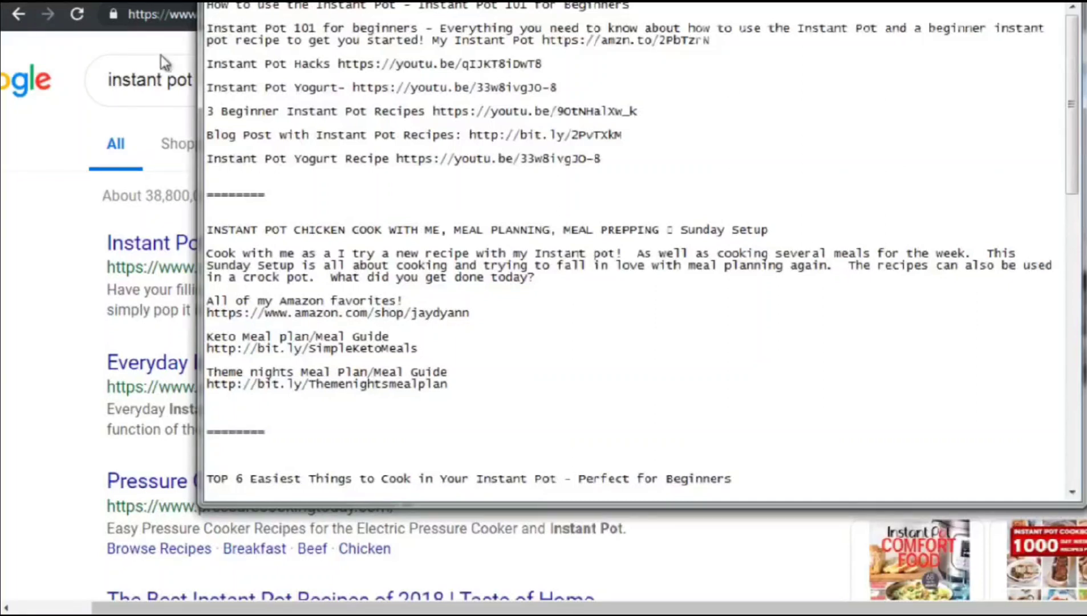
drag(207, 28, 414, 28)
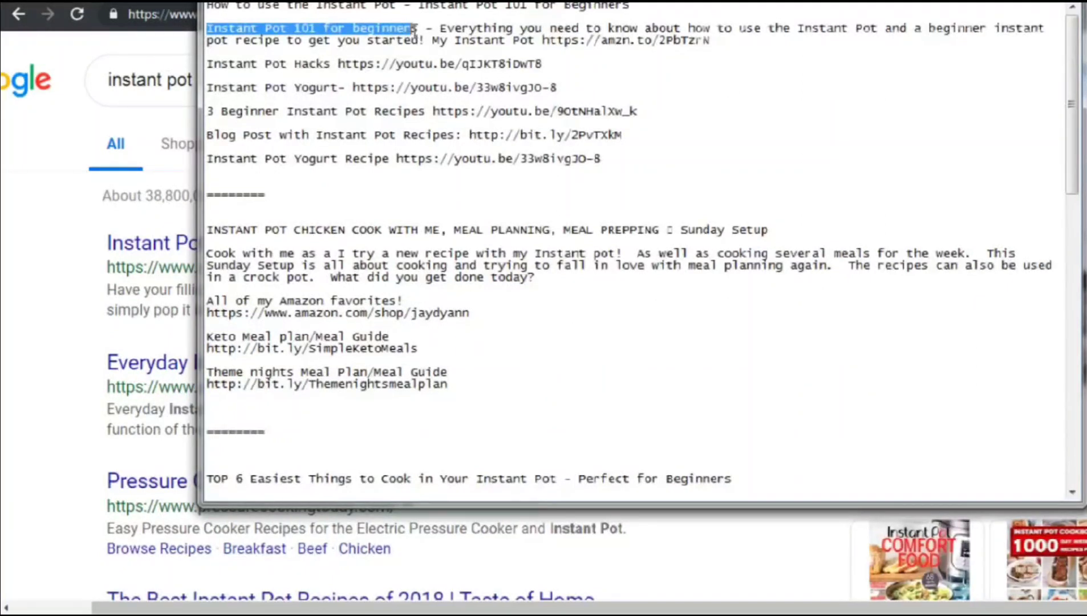
drag(643, 8, 410, 8)
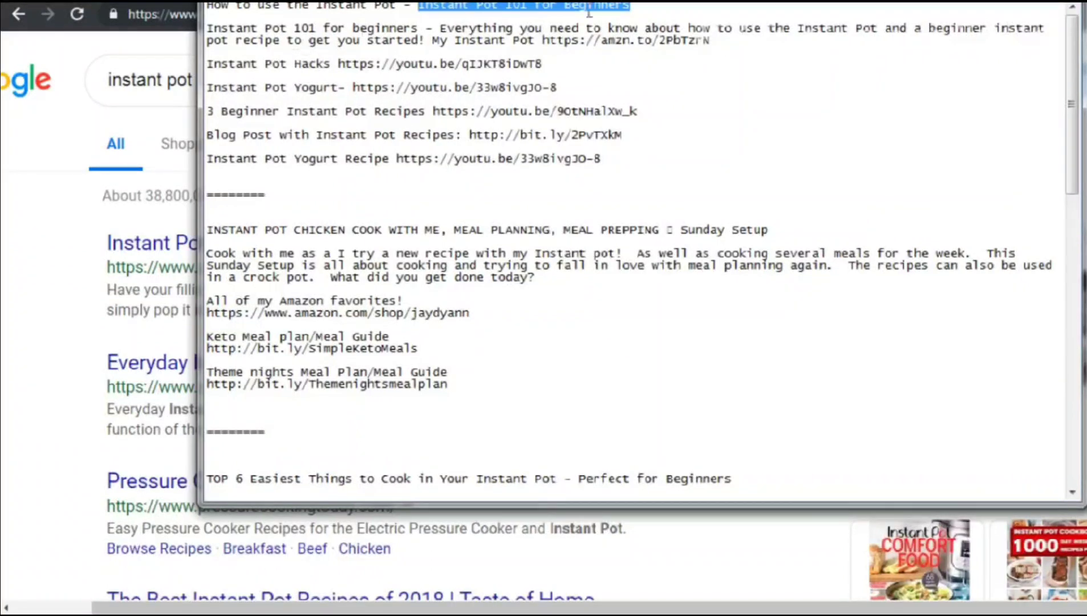
drag(929, 30, 989, 32)
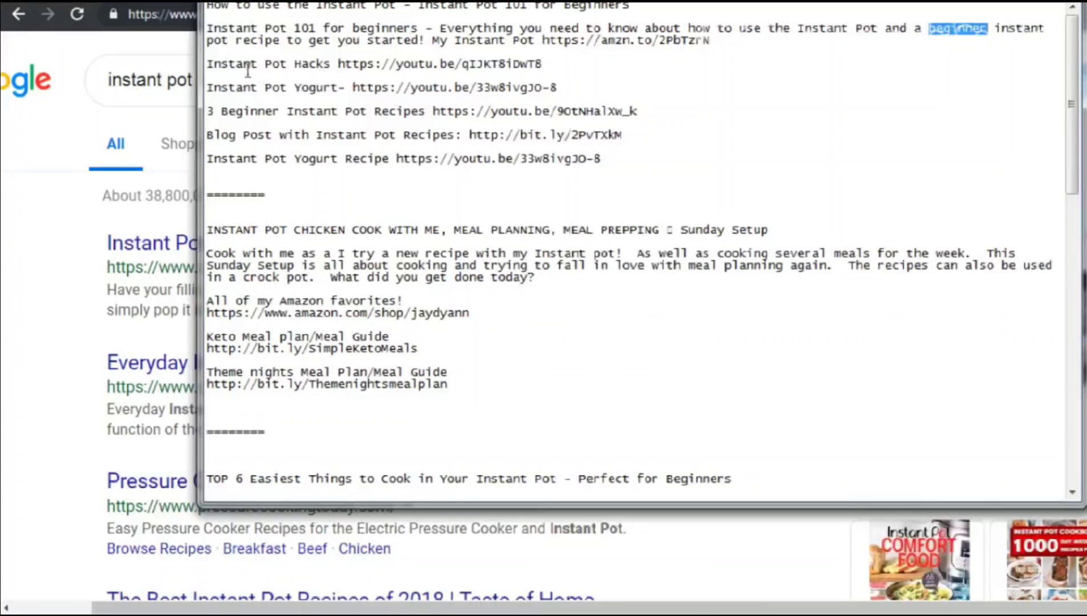
Highlight the description's related link lines, from "Instant Pot Hacks" through "Instant Pot Yogurt Recipe".
double_click(210, 62)
click(479, 48)
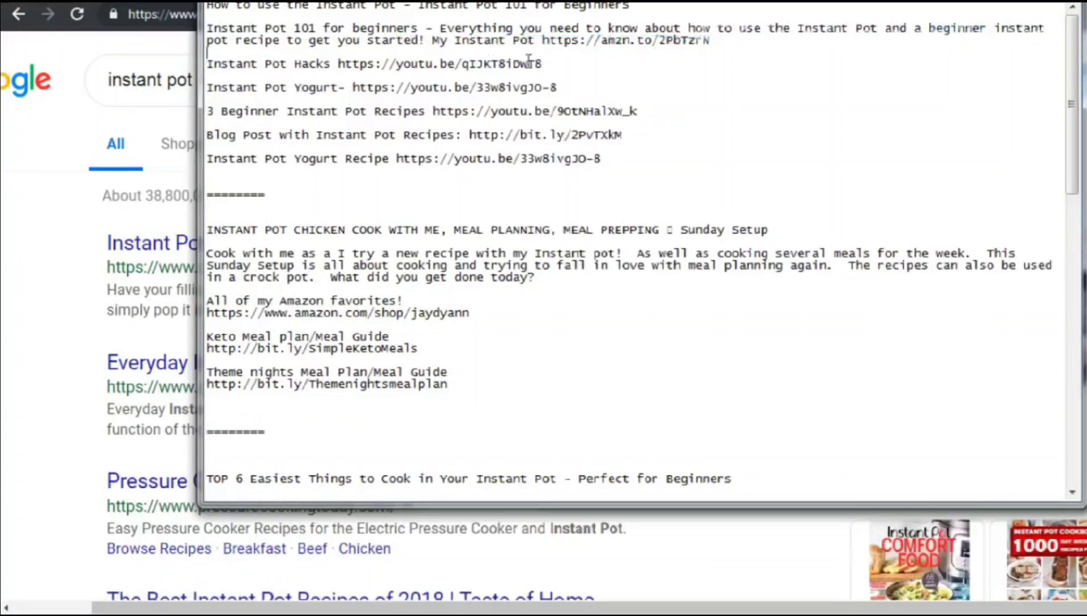
shift+click(566, 77)
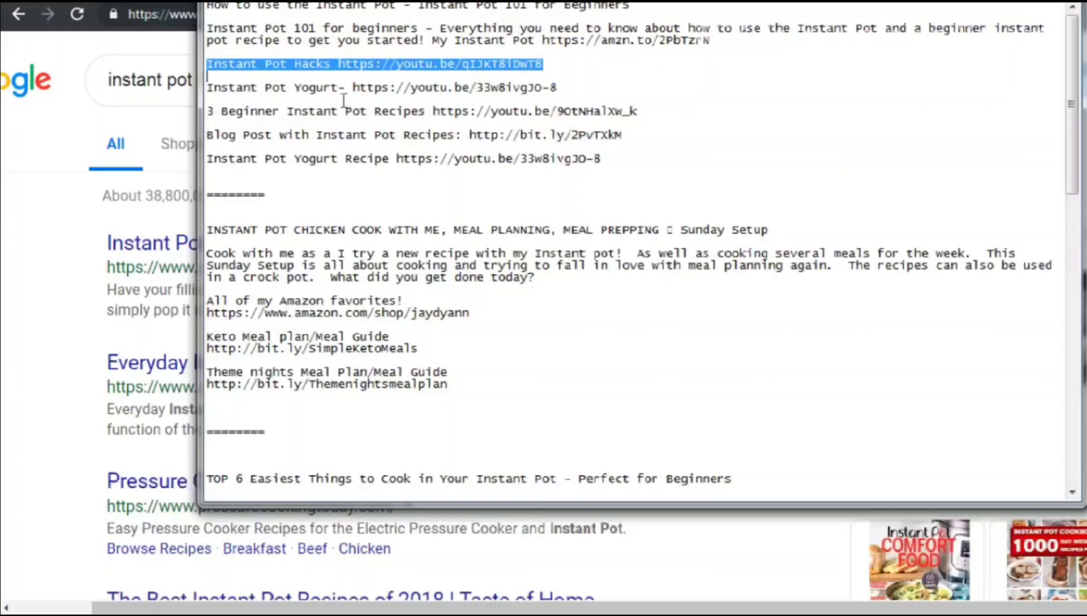
drag(295, 89, 206, 89)
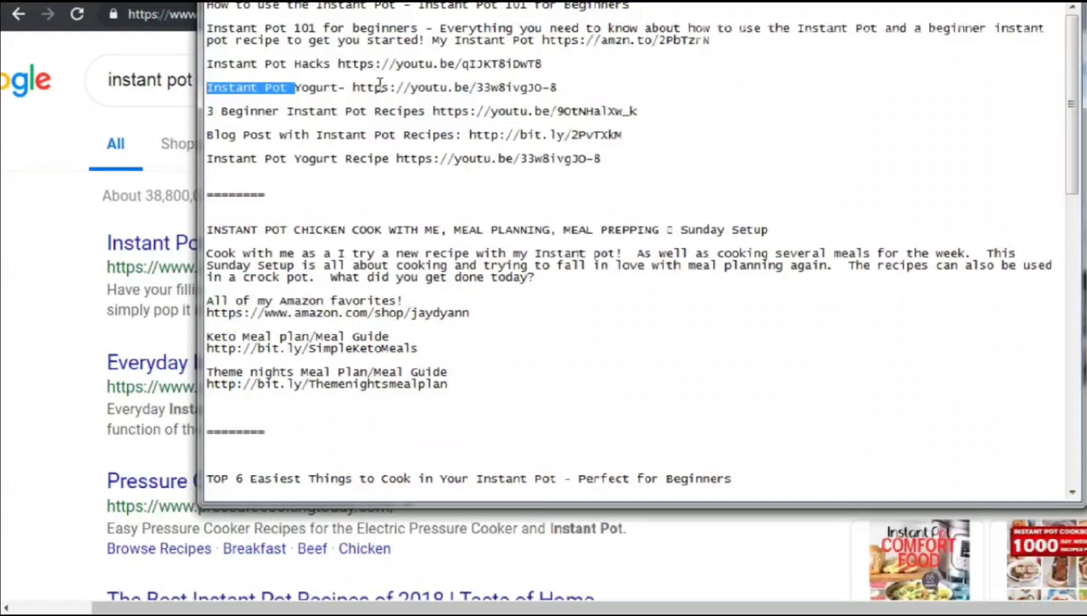
drag(631, 160, 207, 63)
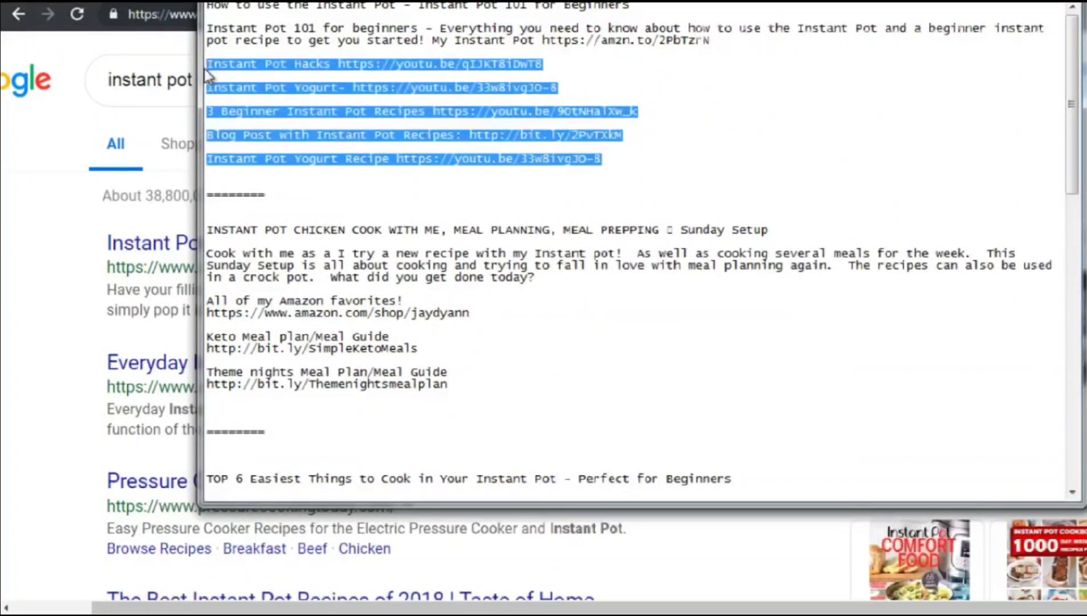
Highlight "Instant pot!" and the text from "Sunday Setup" through "What did you get done today?" in the Sunday Setup video description.
scroll(297, 122, down, 1)
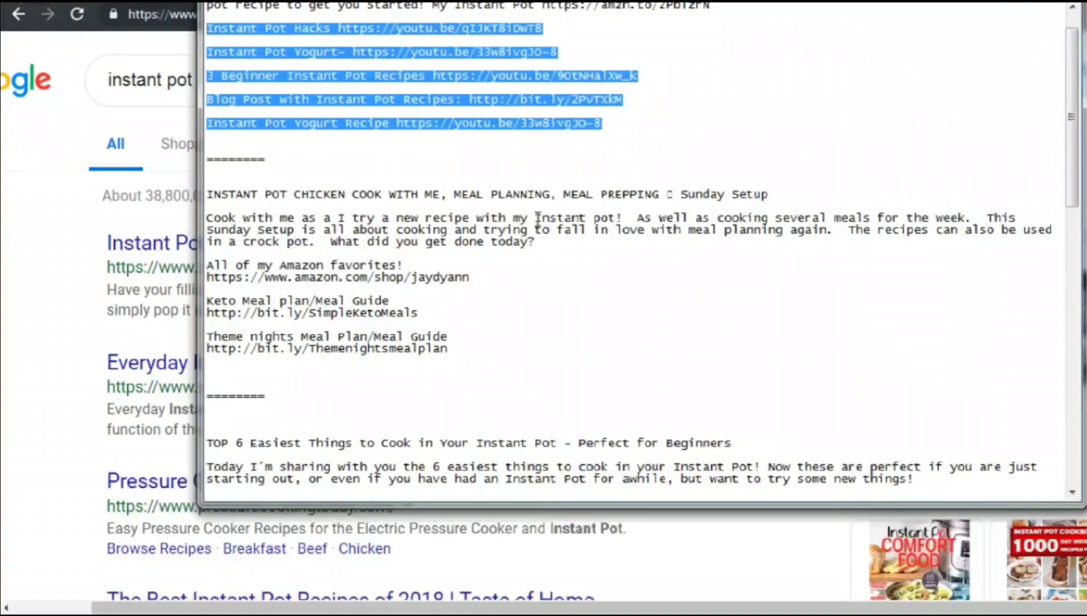
drag(535, 218, 206, 218)
shift+click(622, 218)
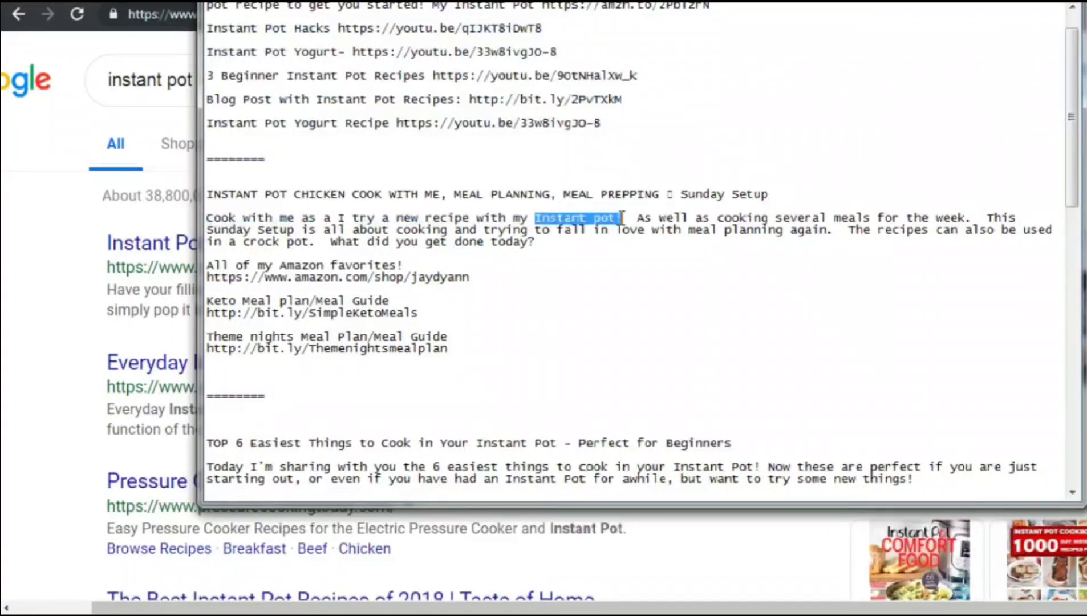
drag(243, 229, 347, 257)
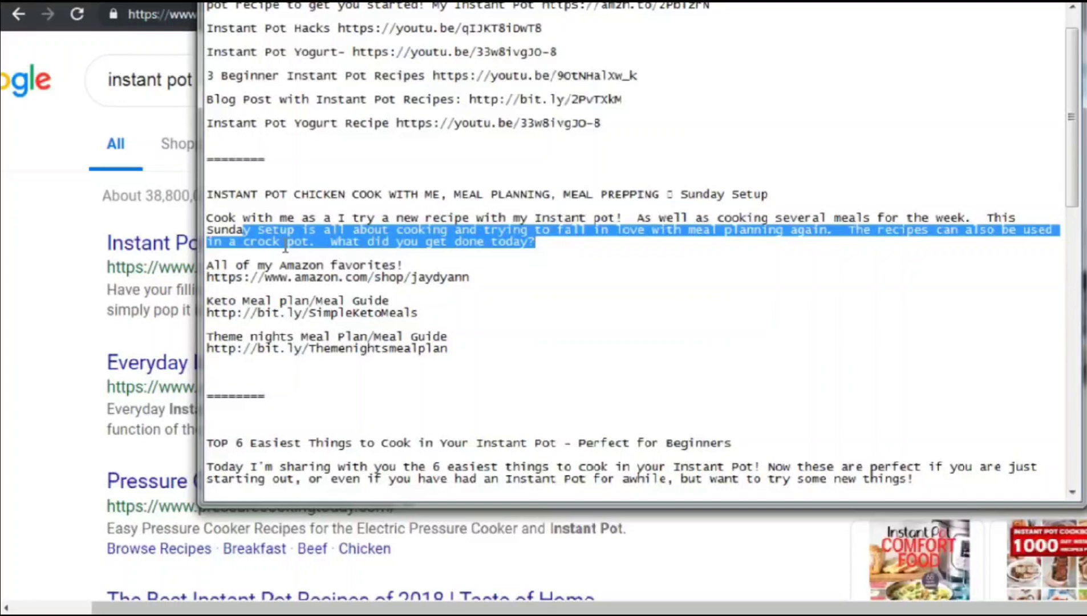
Highlight the "TOP 6 Easiest Things to Cook in Your Instant Pot" title and its description paragraph about very BASIC recipes.
scroll(285, 247, down, 9)
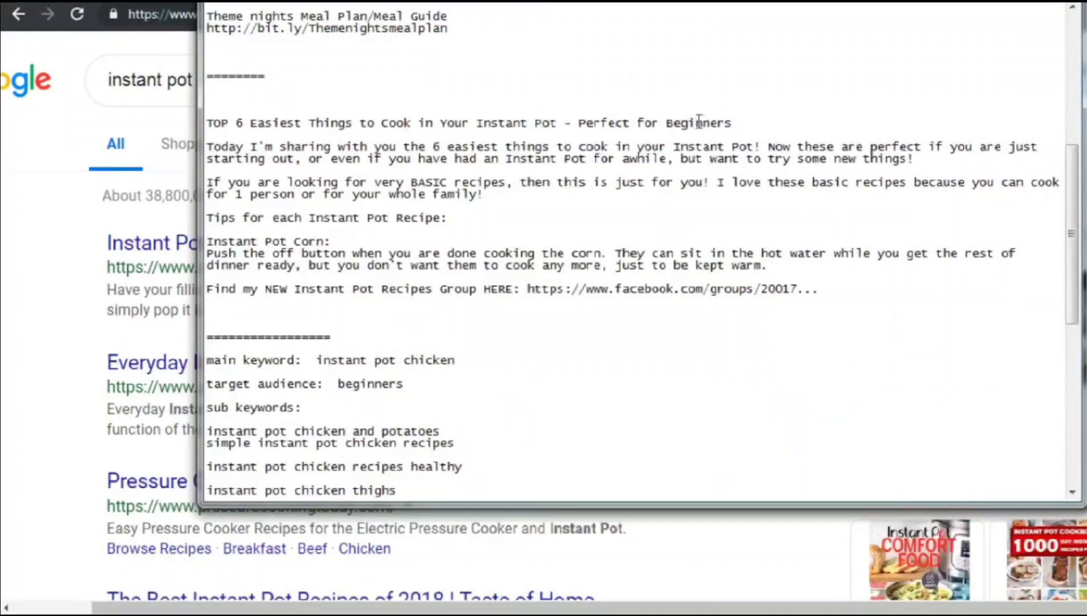
drag(734, 122, 578, 123)
click(275, 140)
shift+click(733, 124)
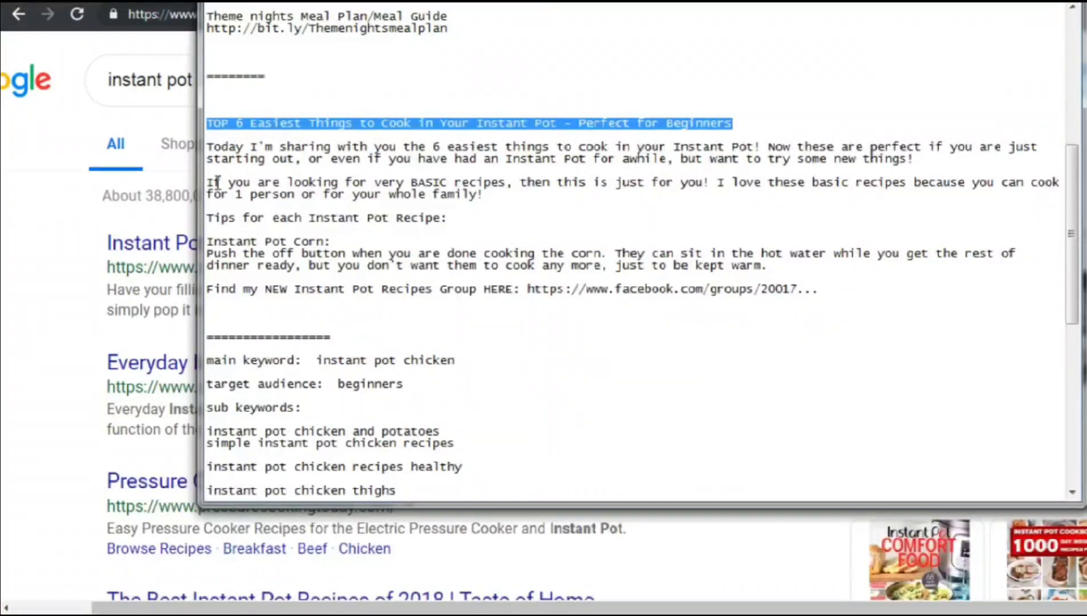
drag(206, 182, 529, 208)
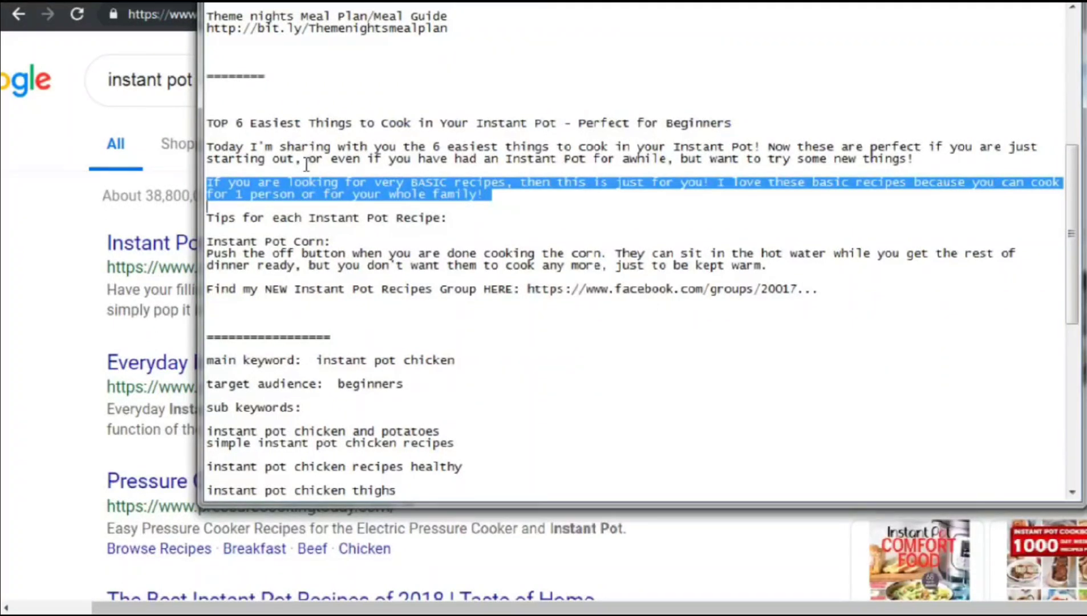
Switch to the browser, return to the YouTube results for "instant pot chicken" and examine the video titles, descriptions and thumbnails.
key(alt+Tab)
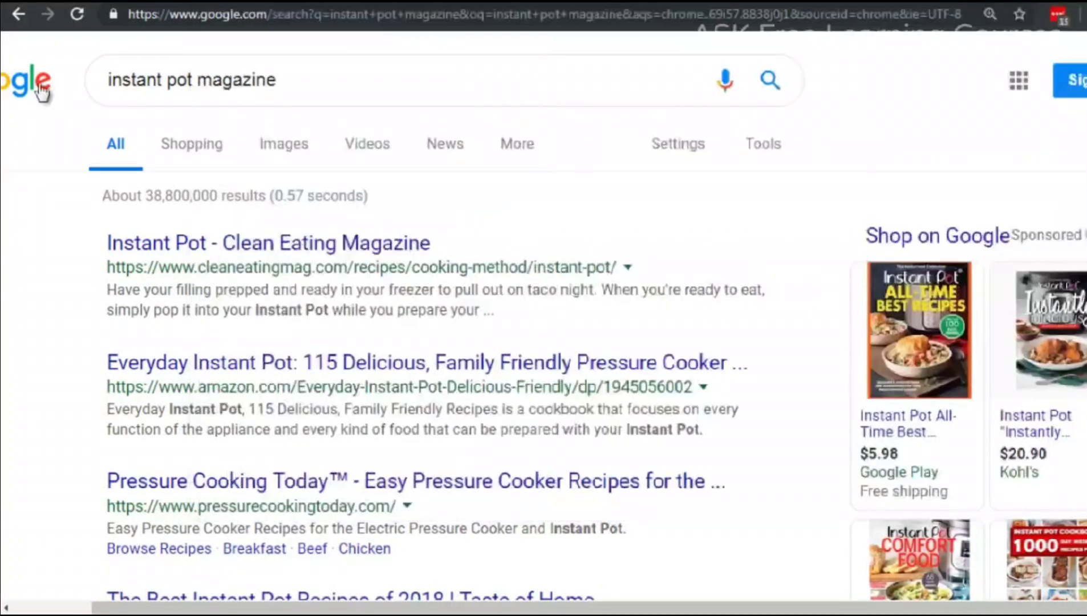
key(alt+Left)
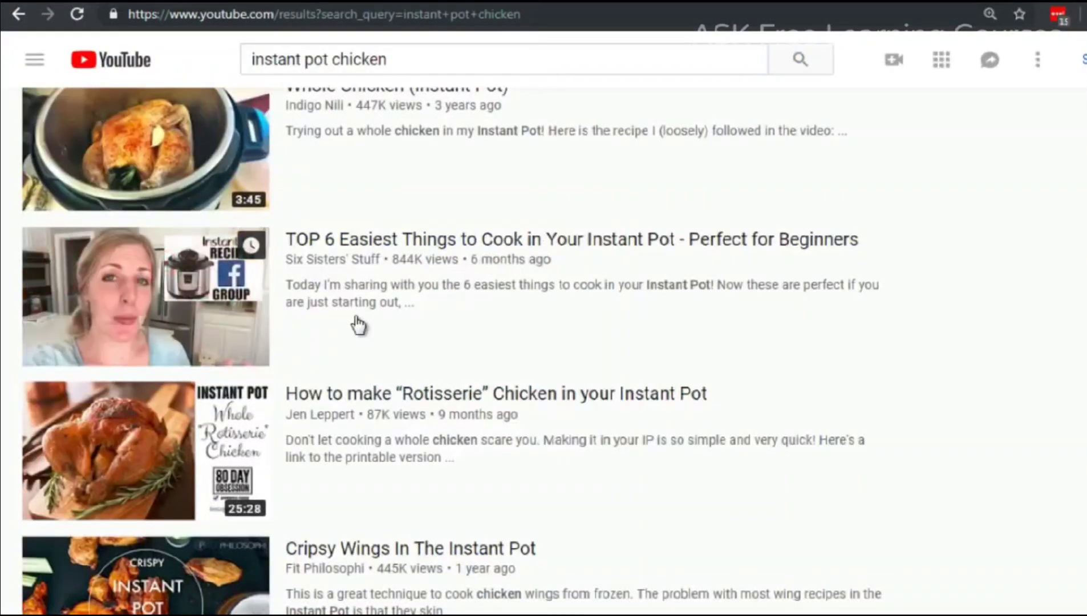
scroll(358, 324, up, 1)
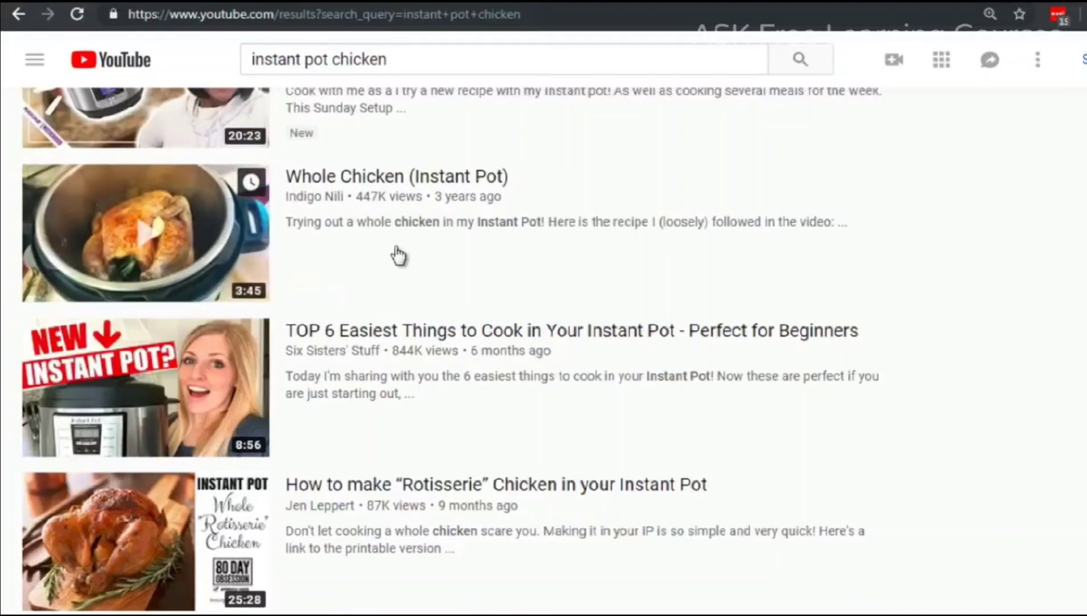
scroll(396, 251, up, 2)
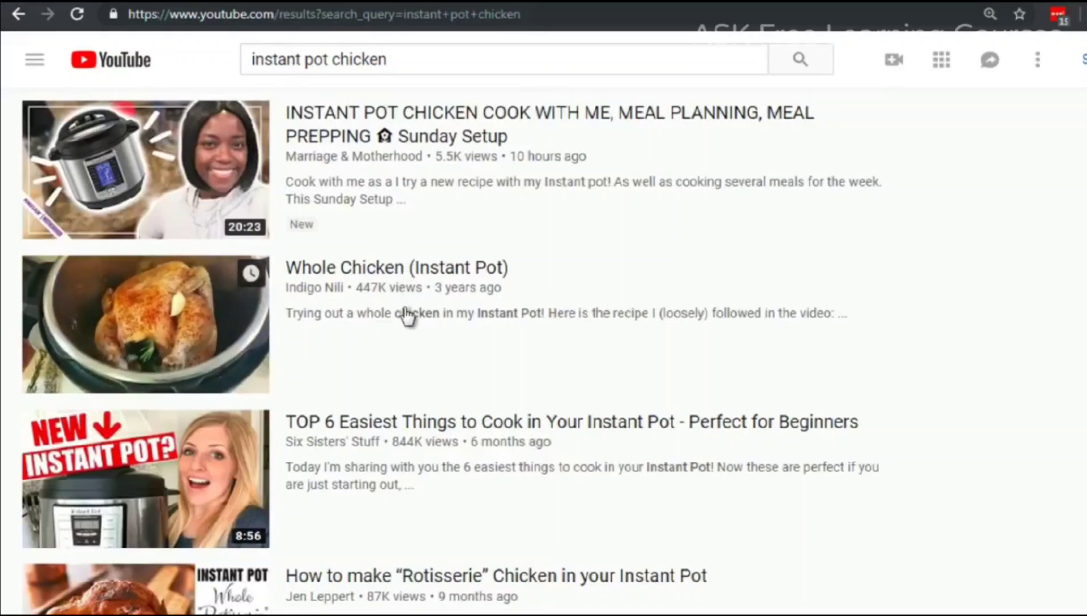
scroll(406, 315, up, 3)
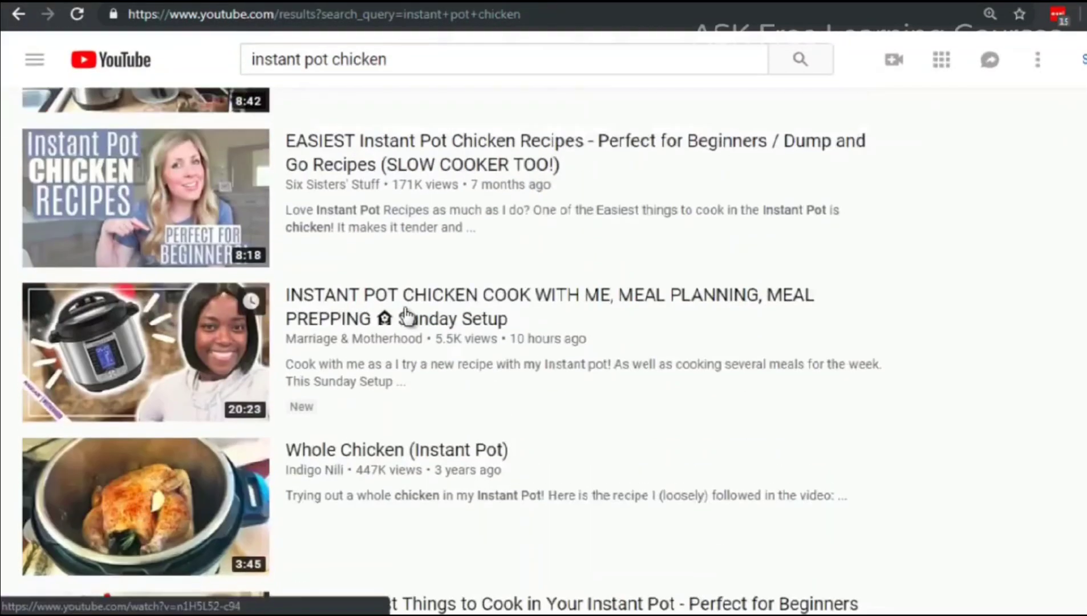
scroll(408, 311, up, 3)
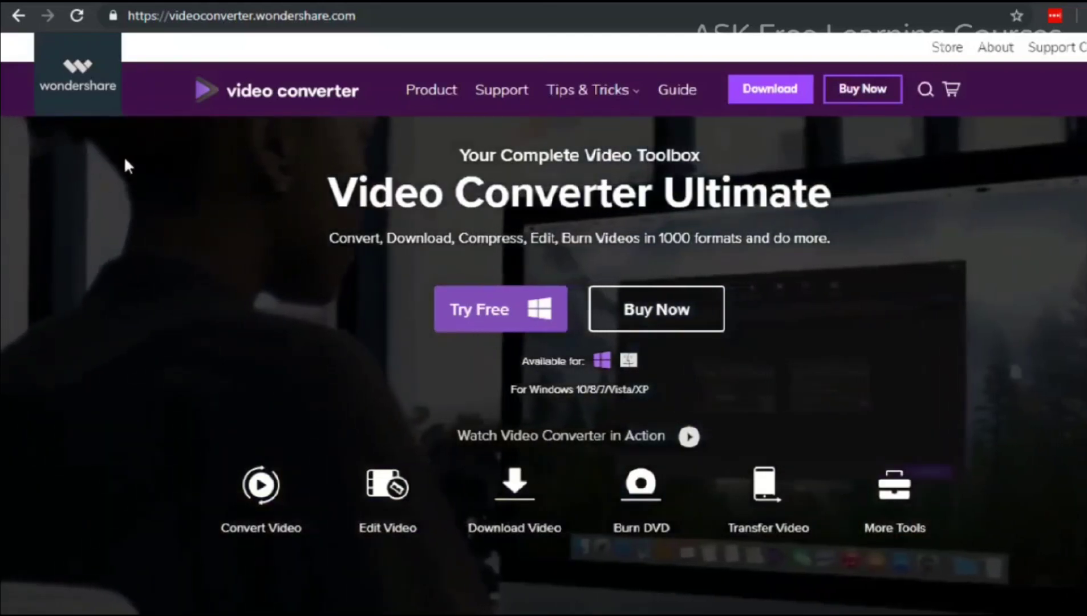
Open the HTML source of the Wondershare Video Converter Ultimate page.
right_click(124, 159)
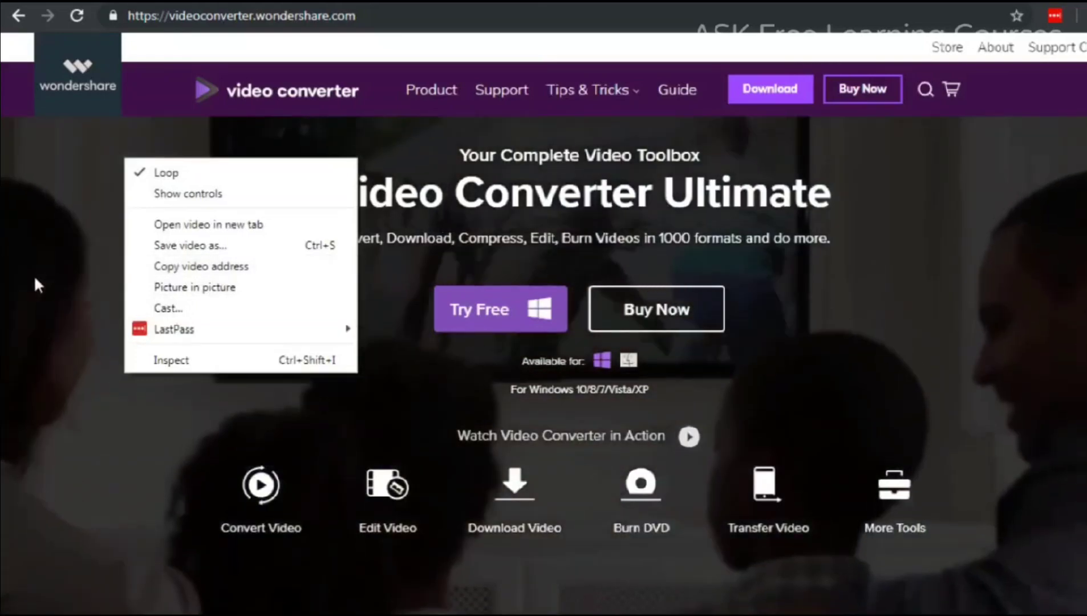
click(34, 274)
scroll(34, 275, down, 8)
right_click(60, 238)
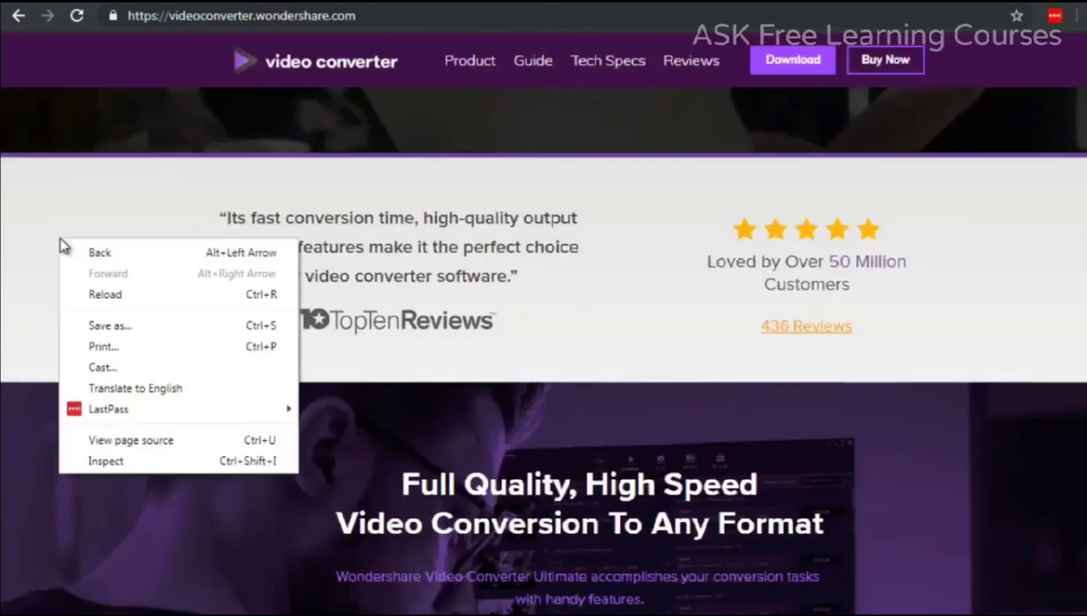
click(127, 440)
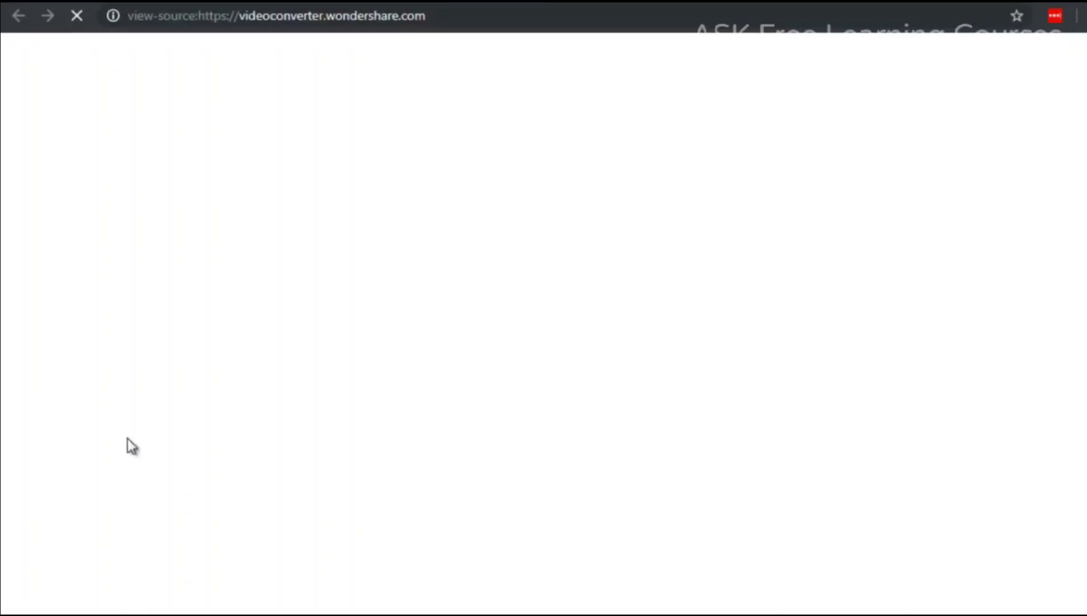
Examine the title and description meta tags in the Wondershare page source and close the source view.
scroll(153, 274, down, 2)
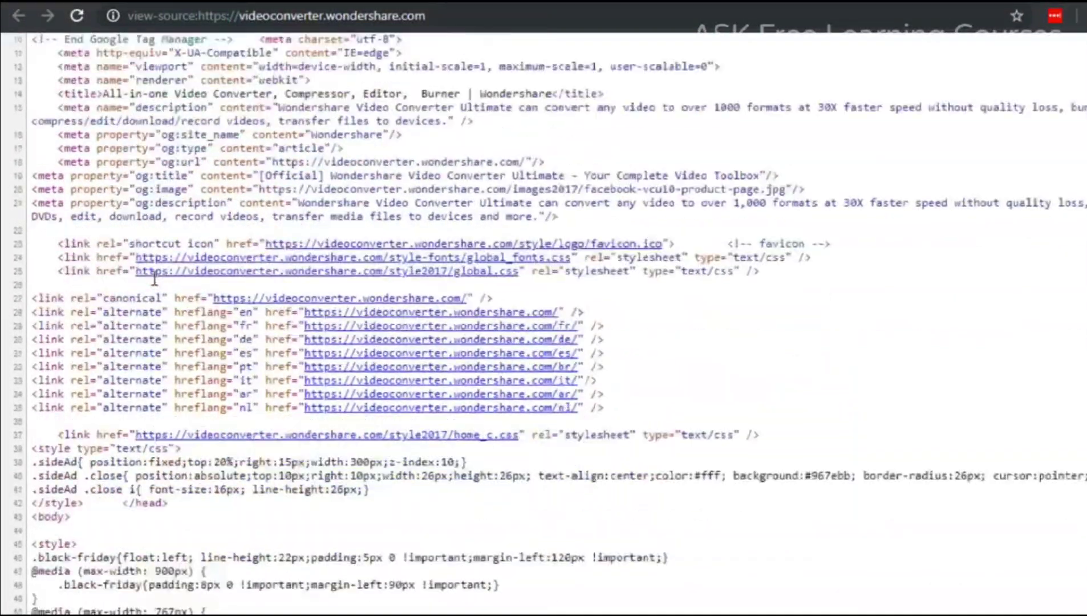
scroll(154, 279, down, 2)
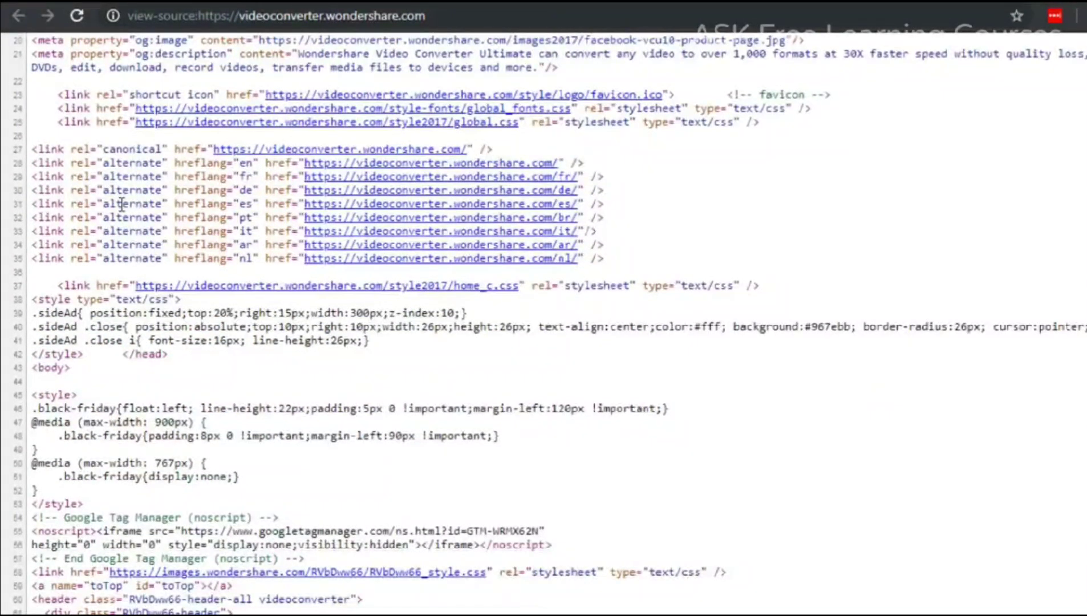
scroll(121, 228, up, 5)
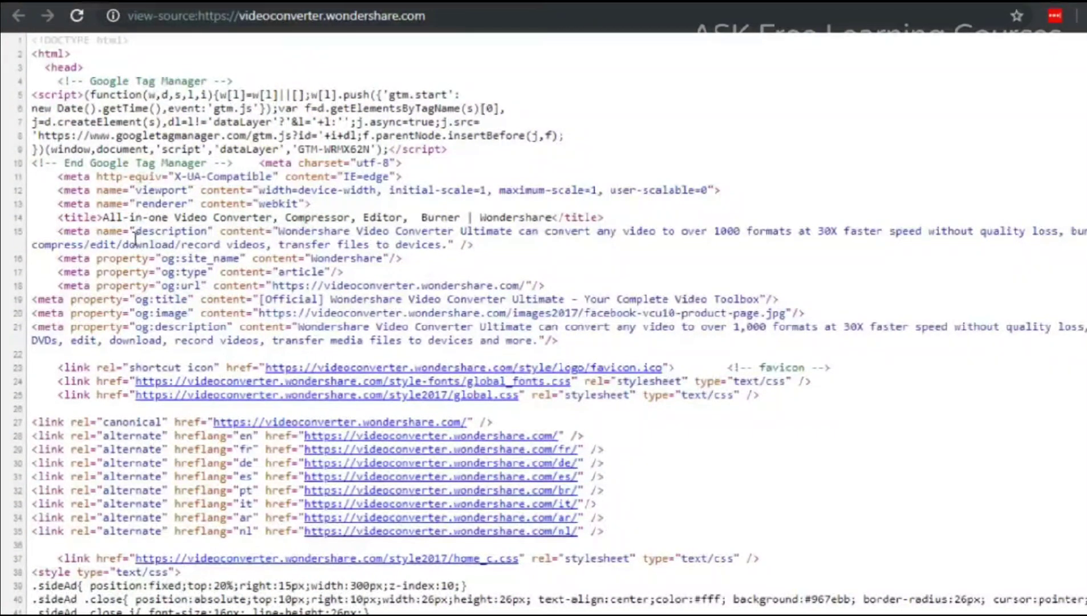
drag(137, 246, 145, 272)
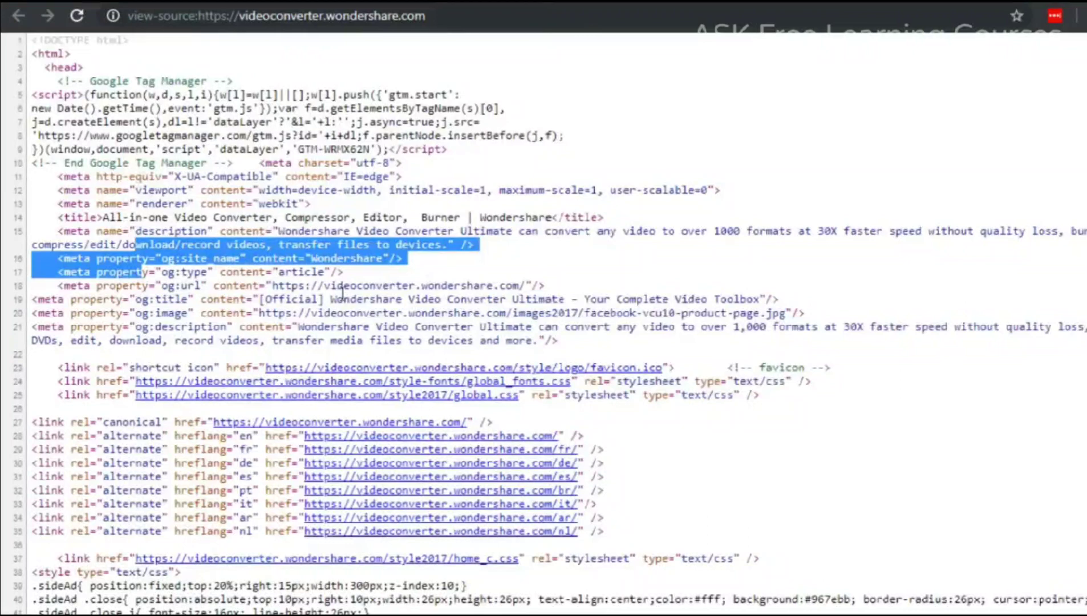
click(621, 120)
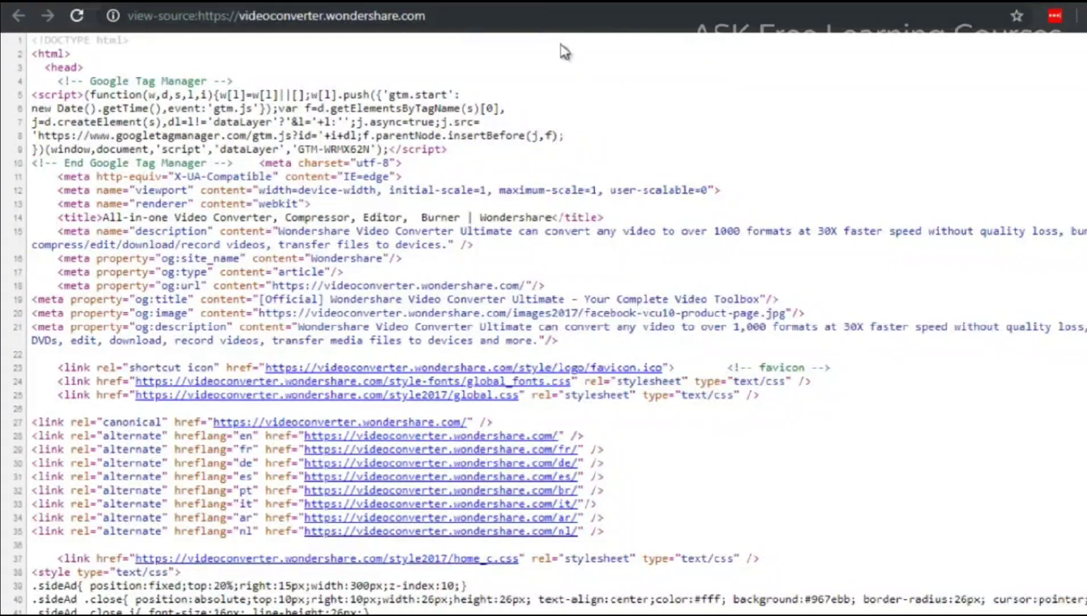
key(ctrl+w)
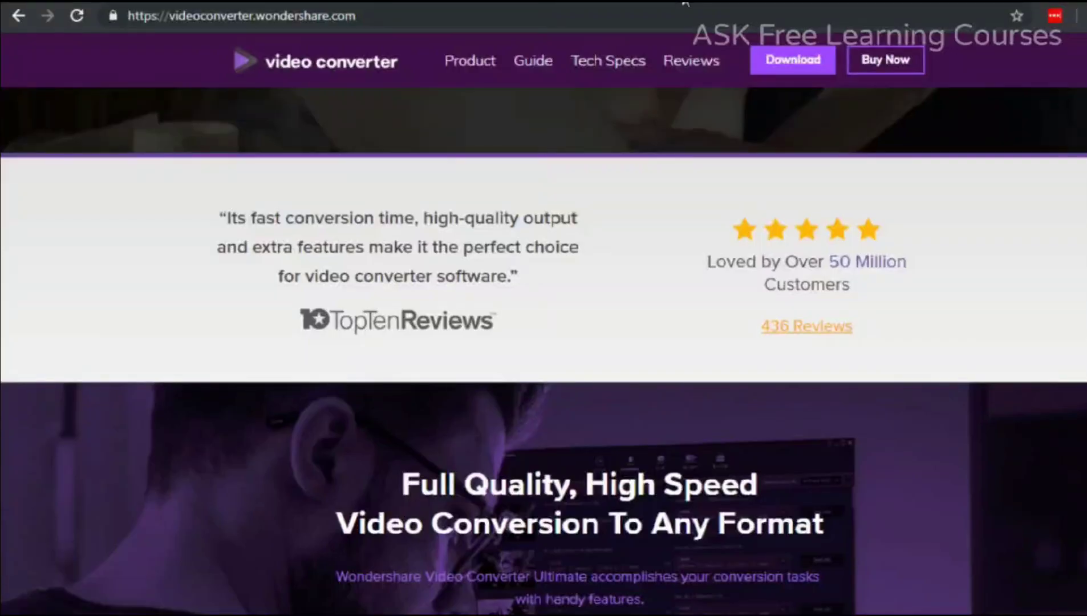
key(ctrl+u)
key(ctrl+w)
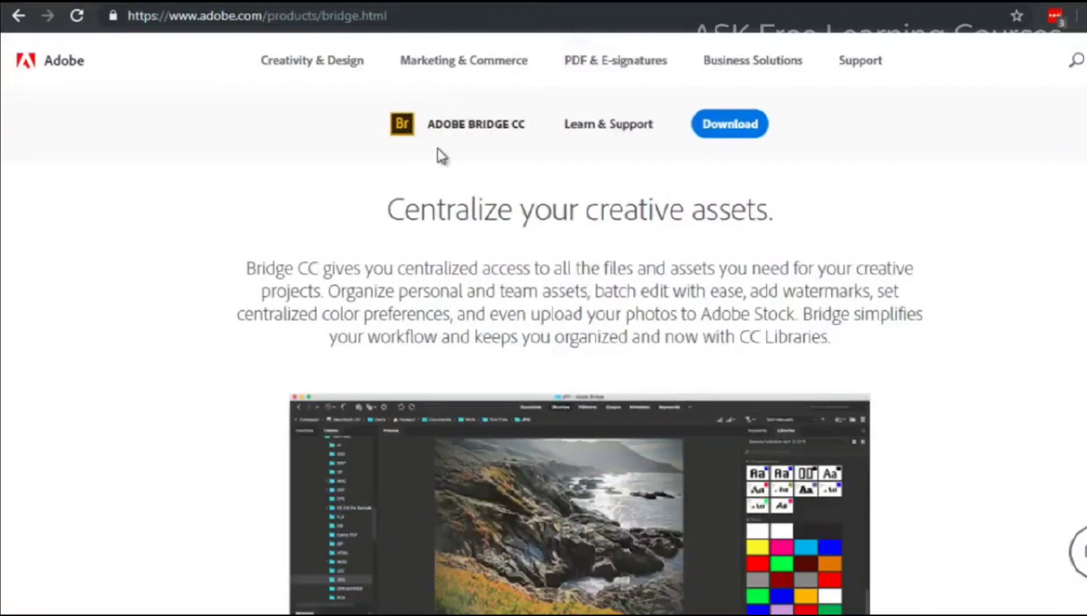
Examine the Adobe Bridge CC product page, including its description and interface screenshot.
scroll(212, 308, down, 2)
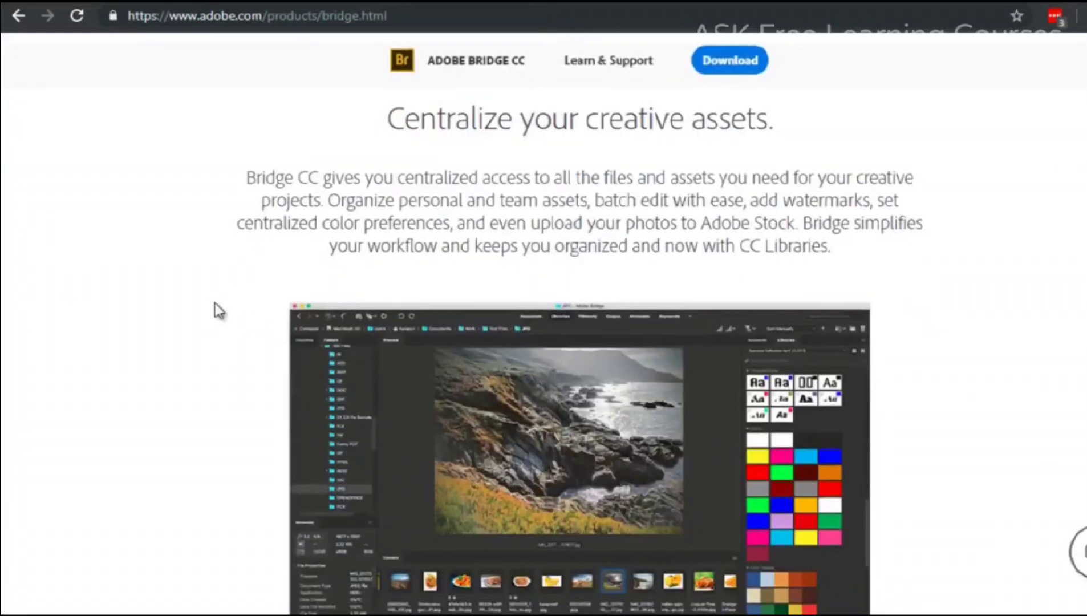
scroll(218, 310, down, 2)
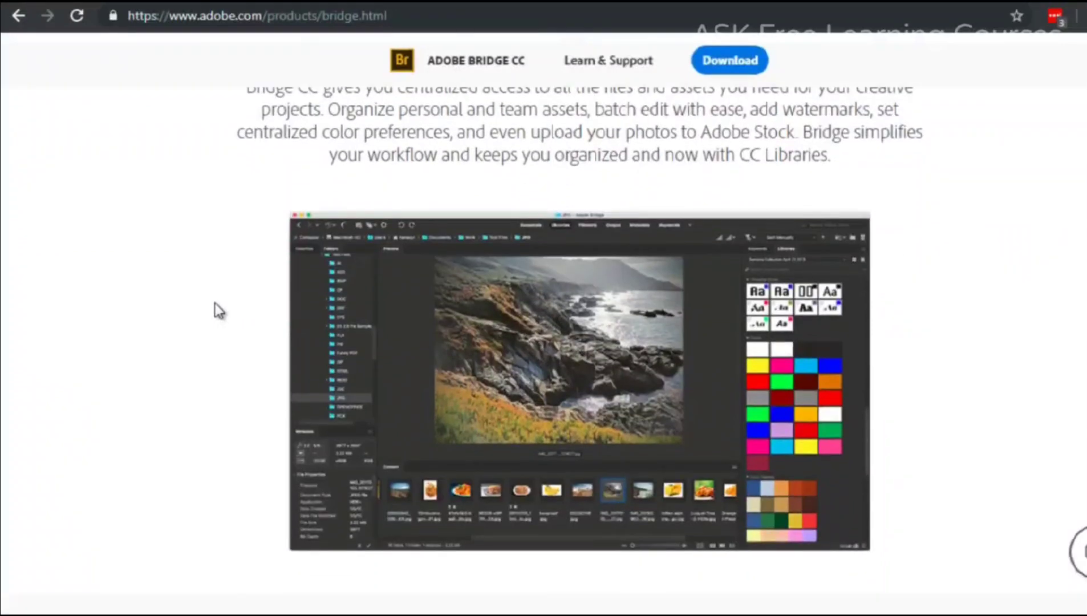
scroll(172, 335, up, 2)
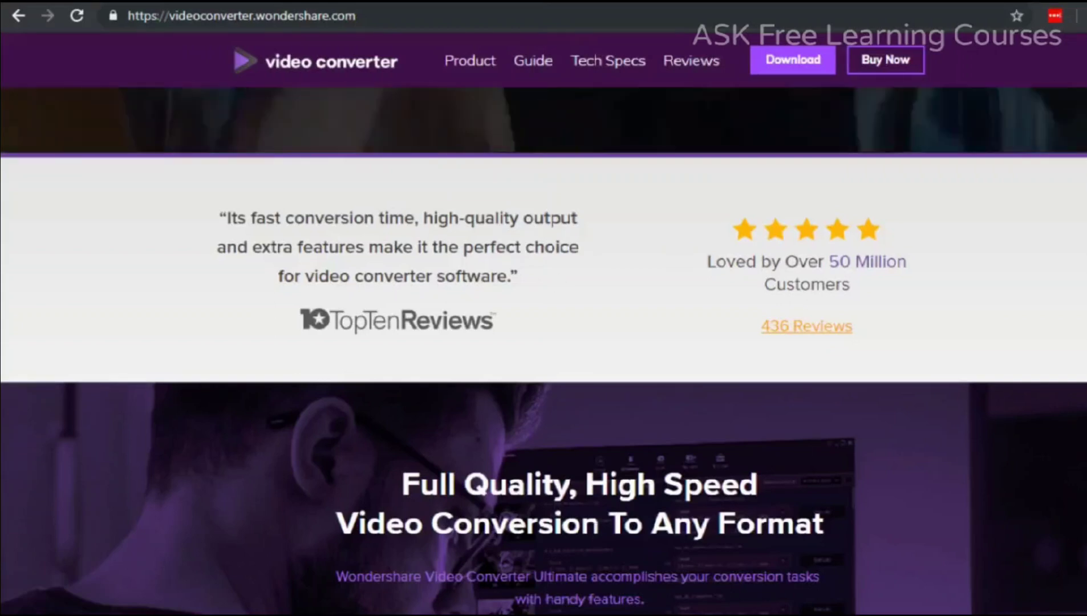
Switch to Wondershare Video Converter Ultimate, bring its window fully into view and open the metadata editor for the loaded MP4 video.
mouse_move(563, 614)
click(563, 536)
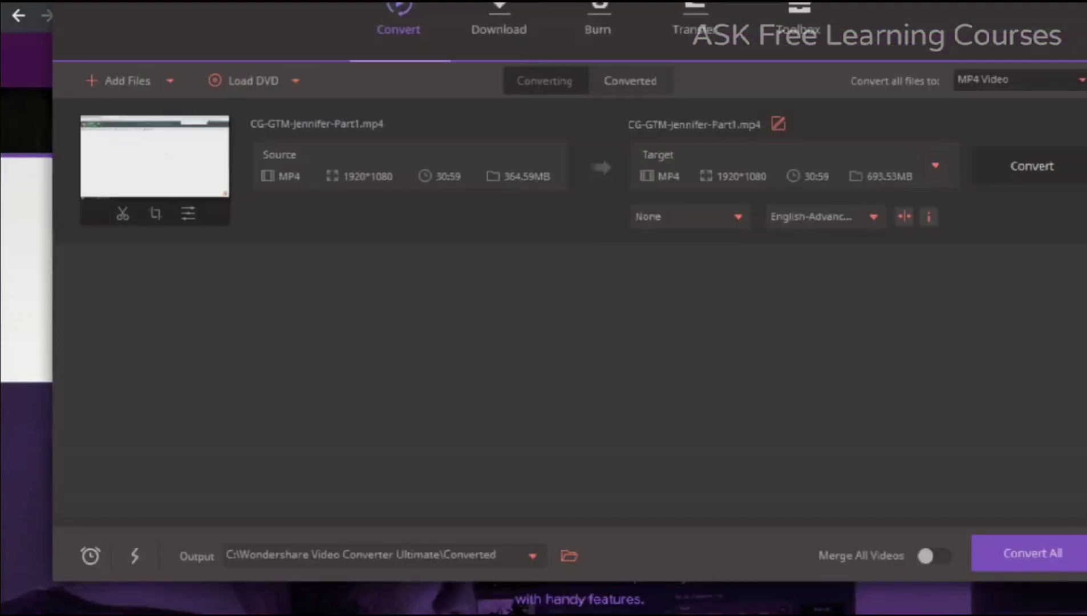
drag(290, 7, 286, 17)
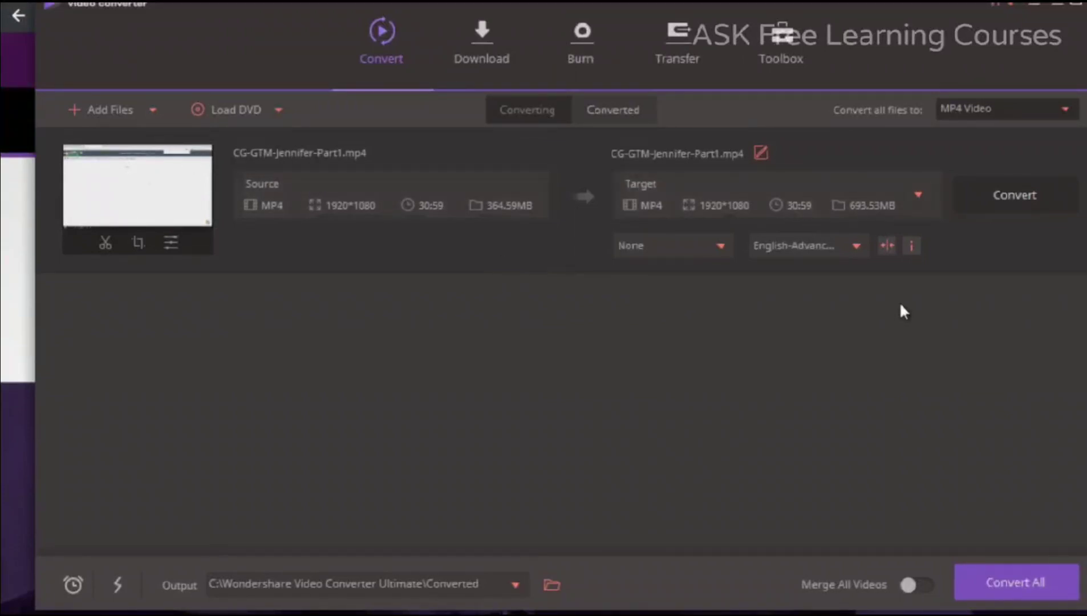
click(911, 246)
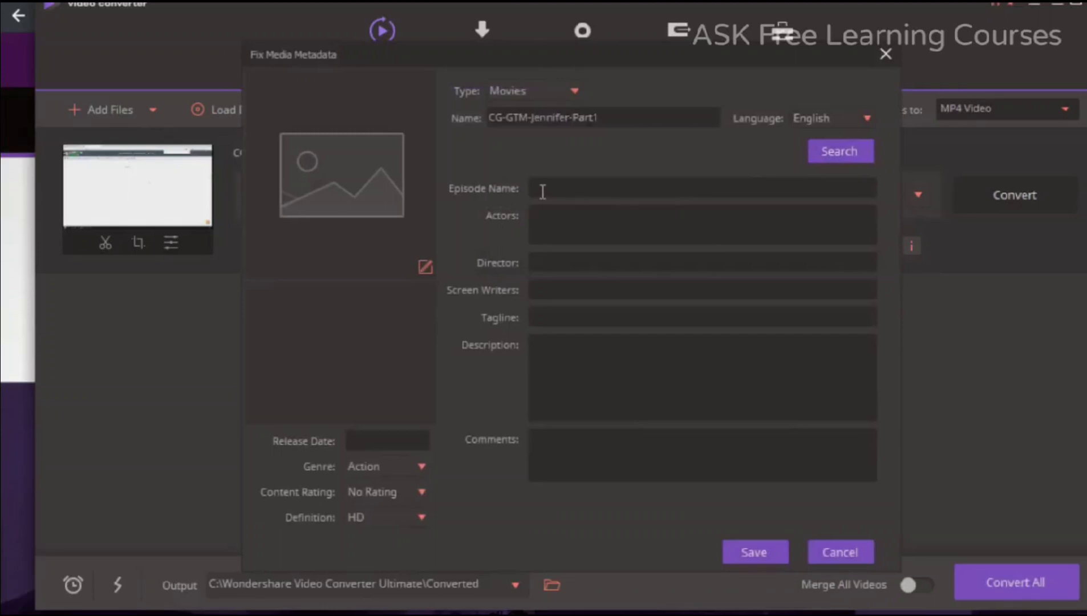
Examine the Episode Name, Actors, Director, Tagline, Description and Comments metadata fields and close the editor without saving.
click(555, 260)
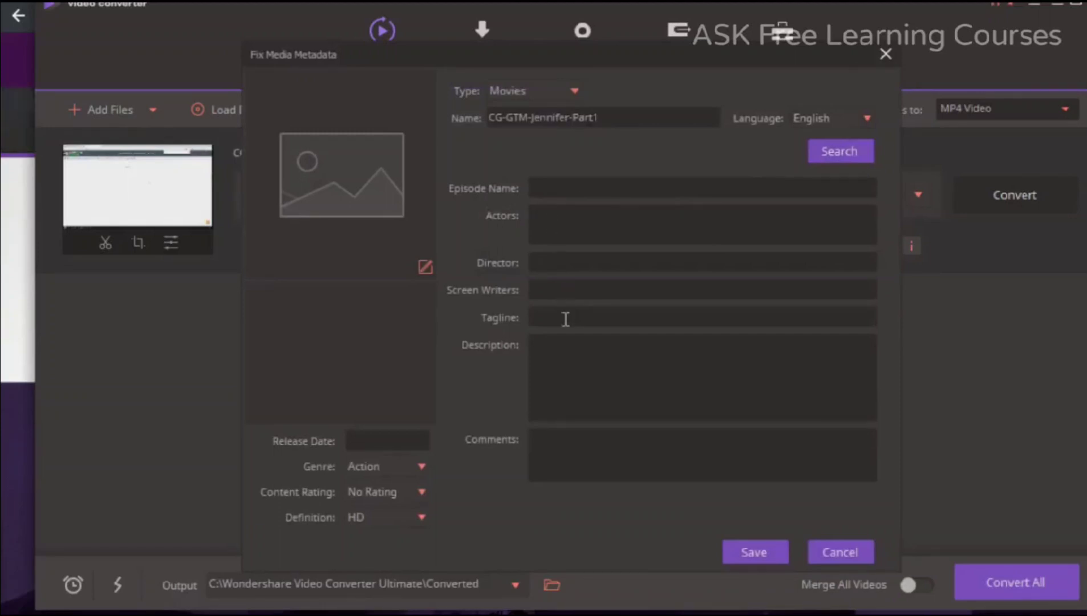
click(587, 417)
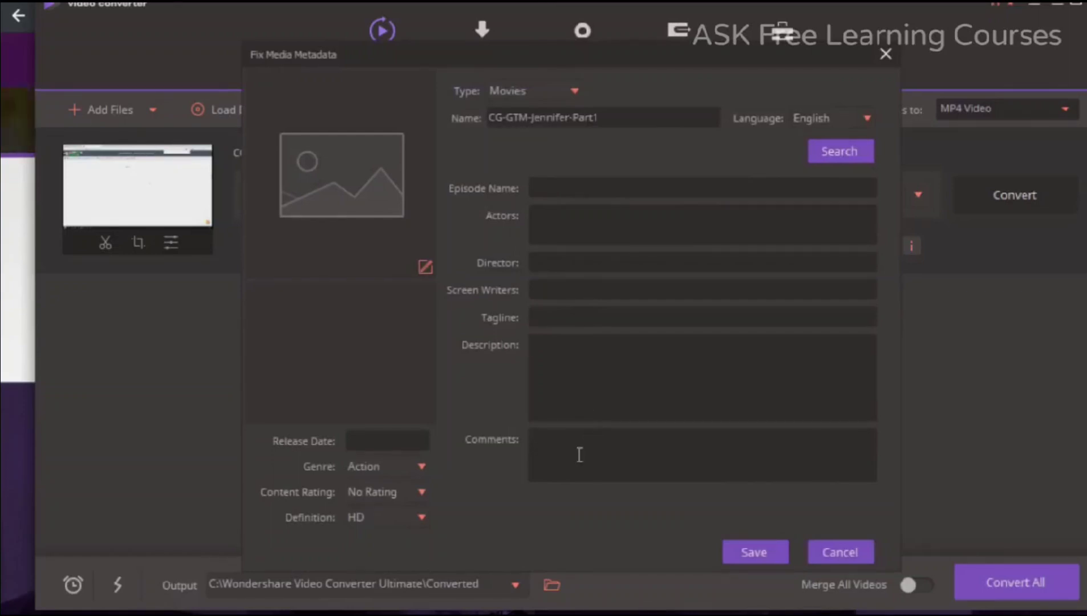
click(570, 194)
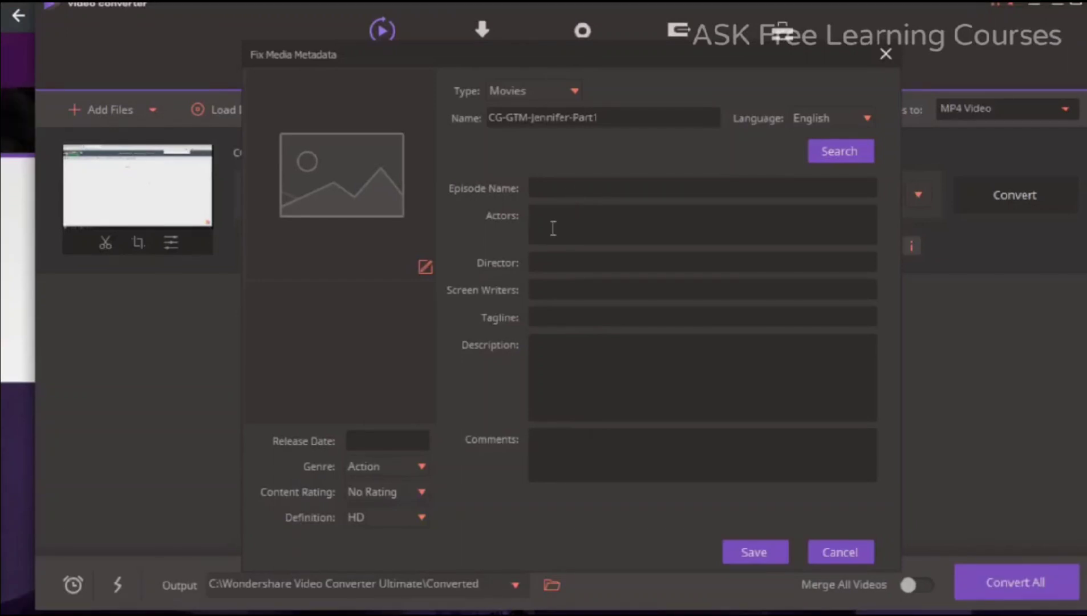
key(Tab)
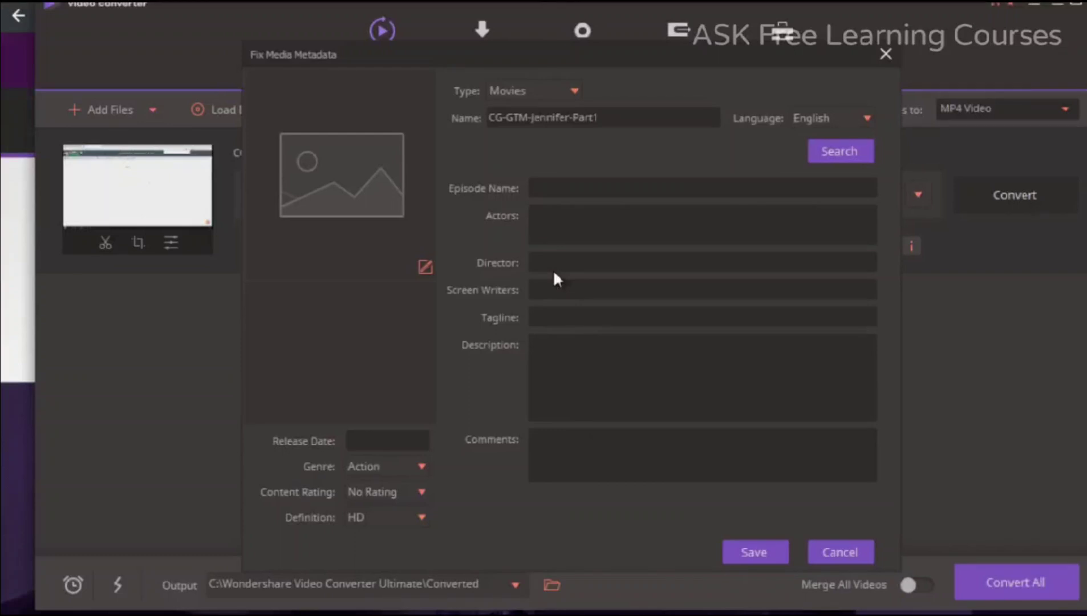
key(Tab)
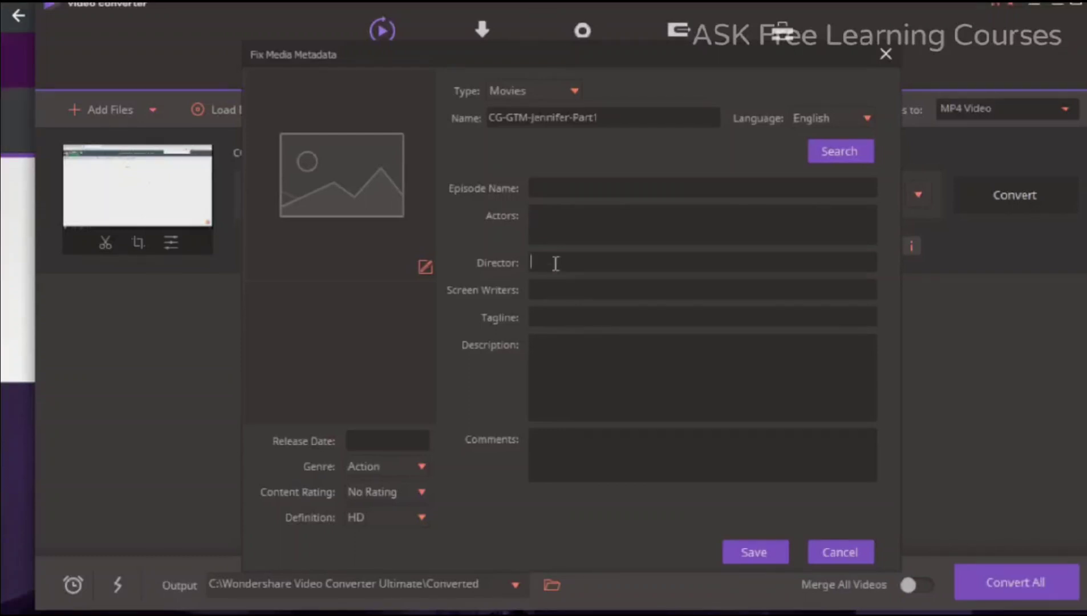
click(564, 325)
click(568, 368)
click(565, 449)
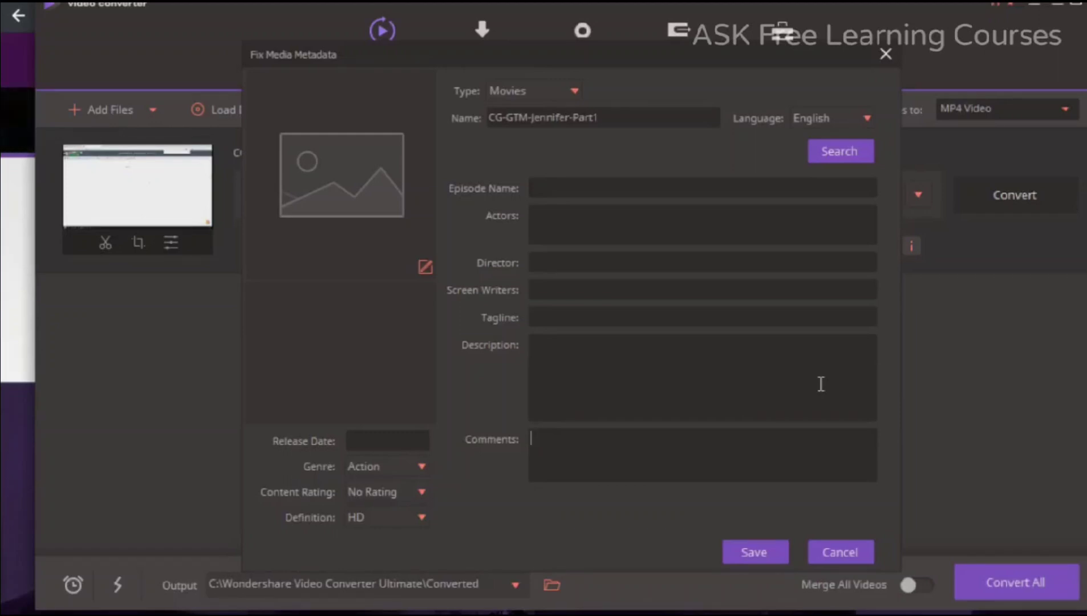
click(885, 54)
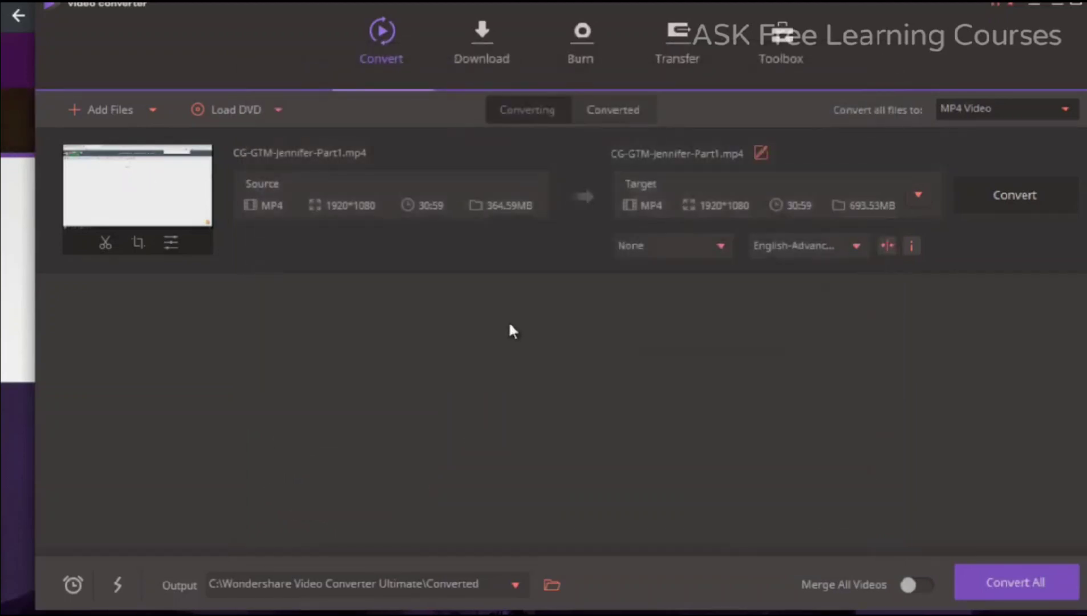